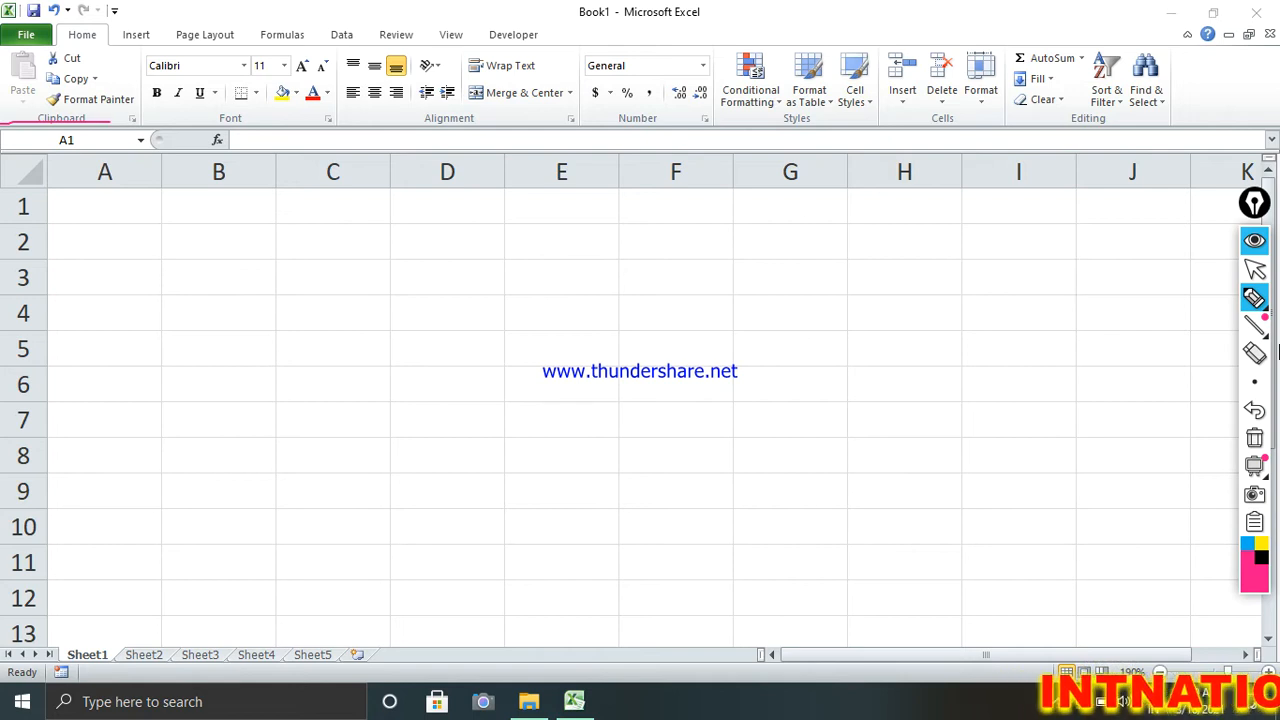
Enter 1 in A1 and 2 in A2, and extend the series across the range A1:G9.
left_click(1254, 437)
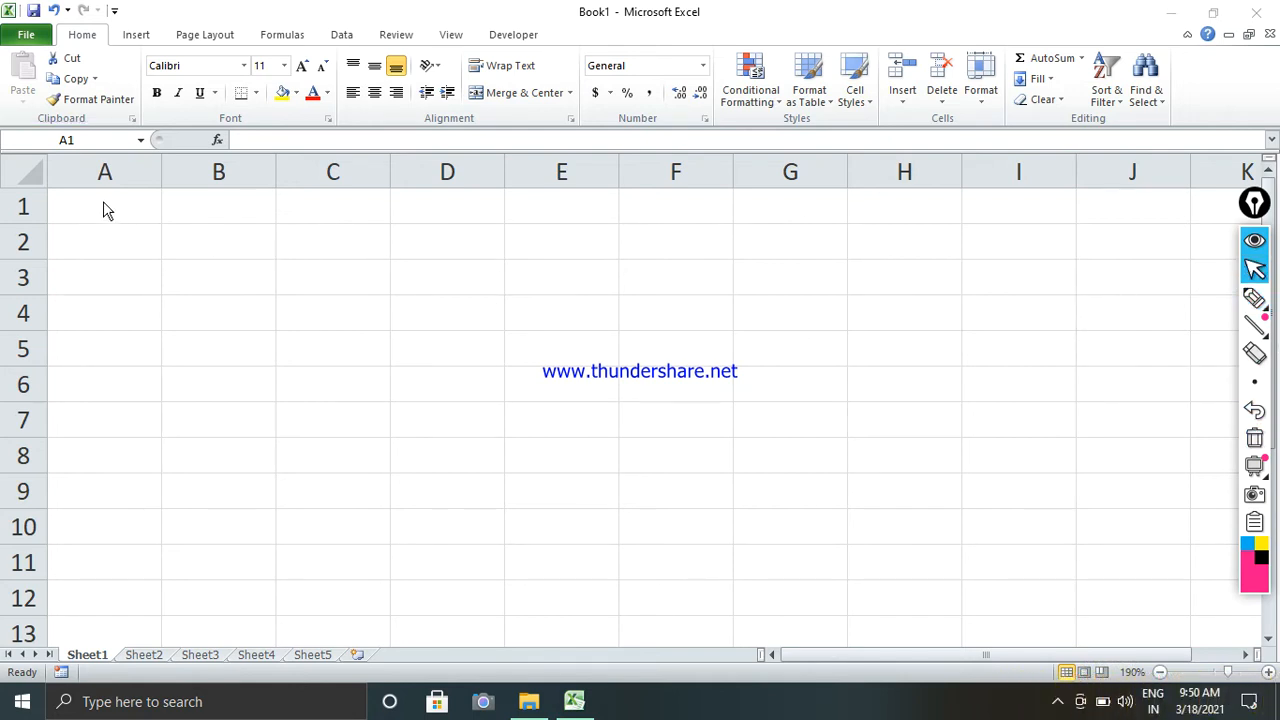
left_click(108, 203)
type("1")
key("Return")
type("2")
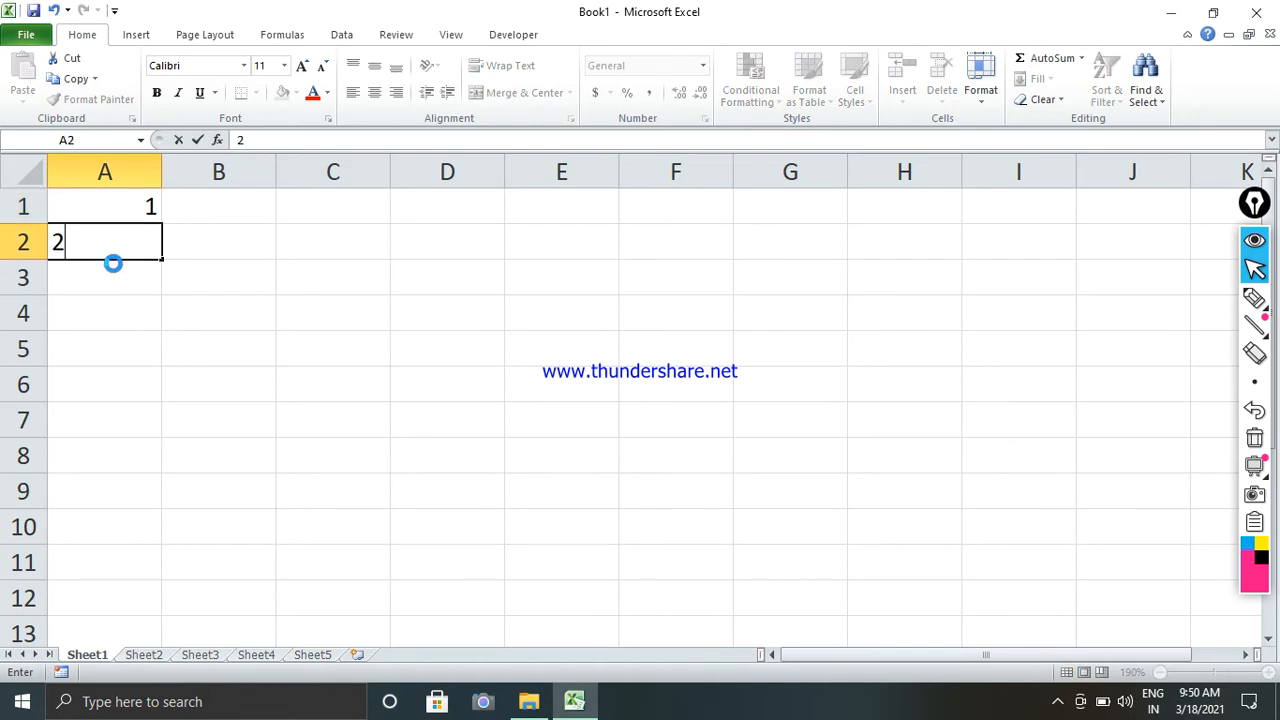
key("Return")
left_click(118, 215)
left_click(140, 237, "shift")
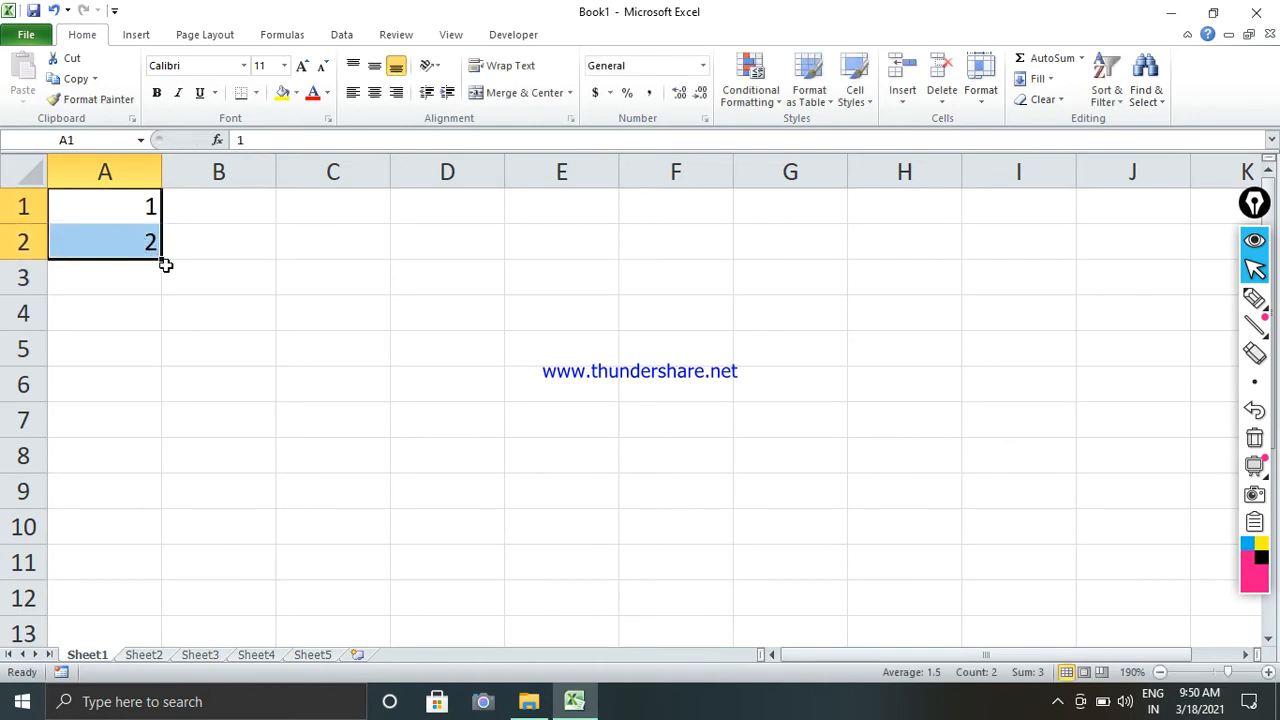
left_click_drag(160, 260, 880, 477)
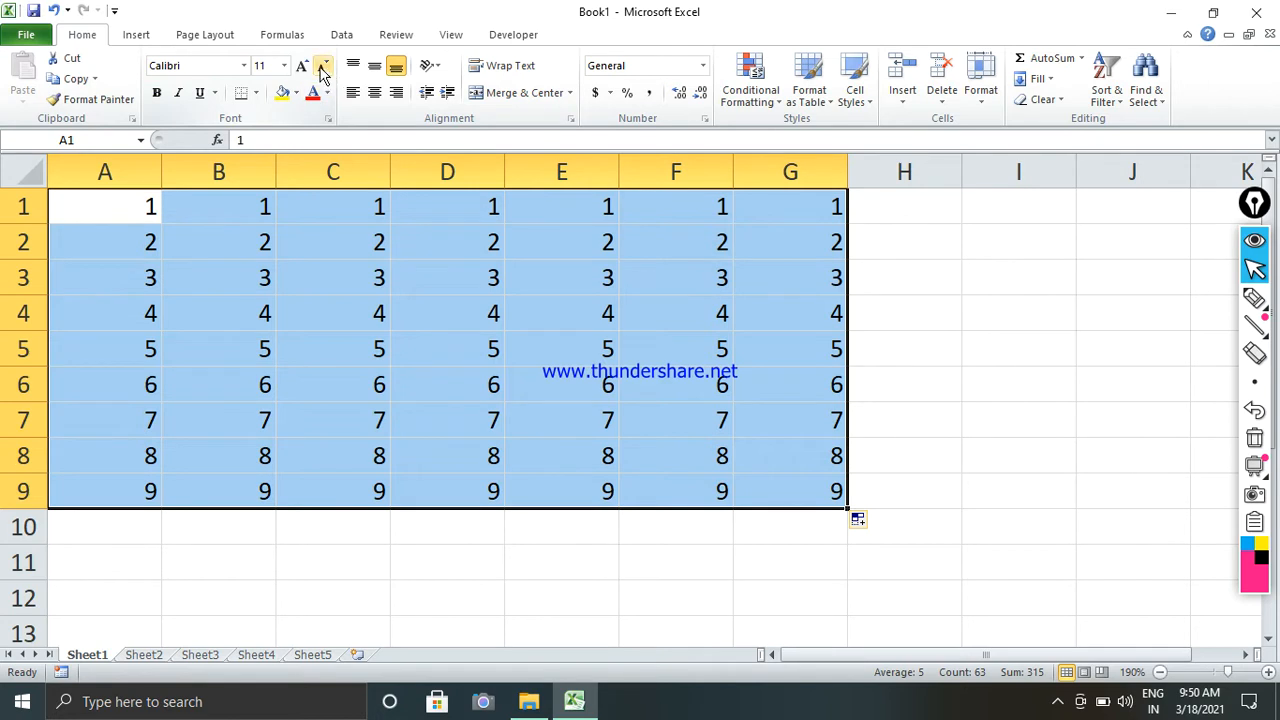
Apply All Borders to the range A1:G9 and remove them again with No Border.
left_click(257, 94)
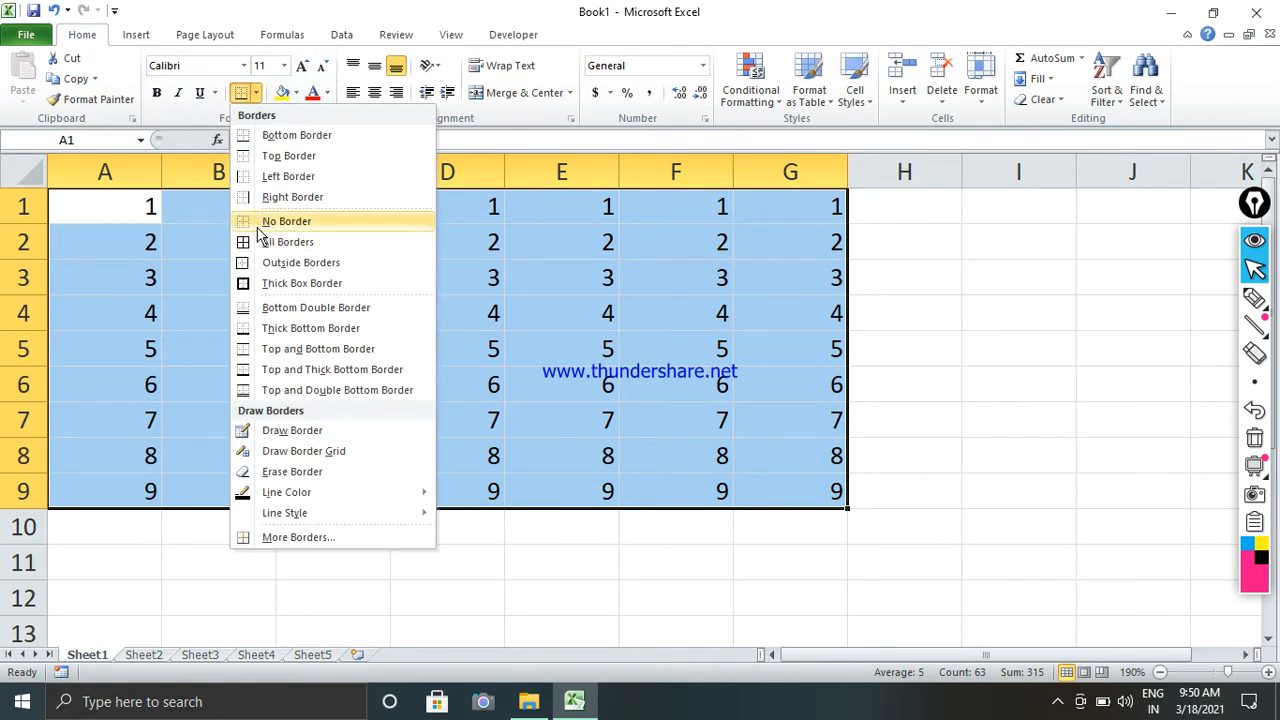
left_click(270, 242)
left_click(257, 94)
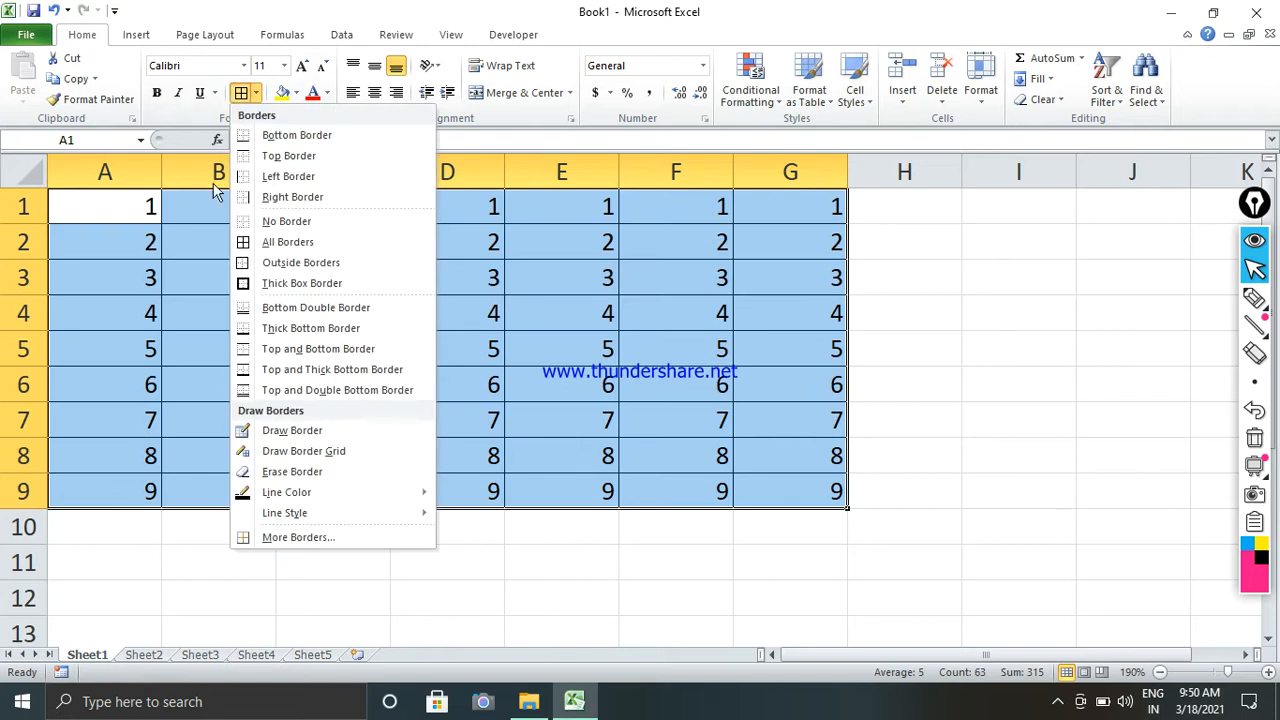
left_click(262, 221)
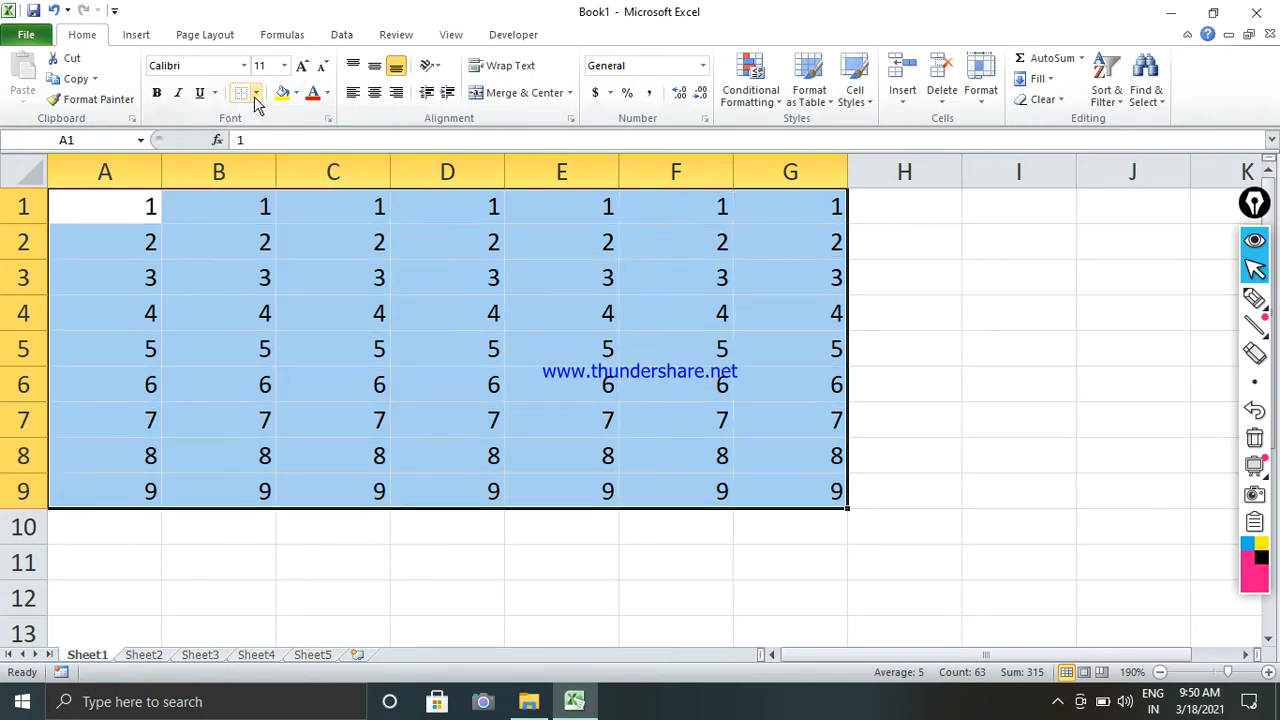
Apply a Thick Box Border around the range A1:G9.
left_click(255, 99)
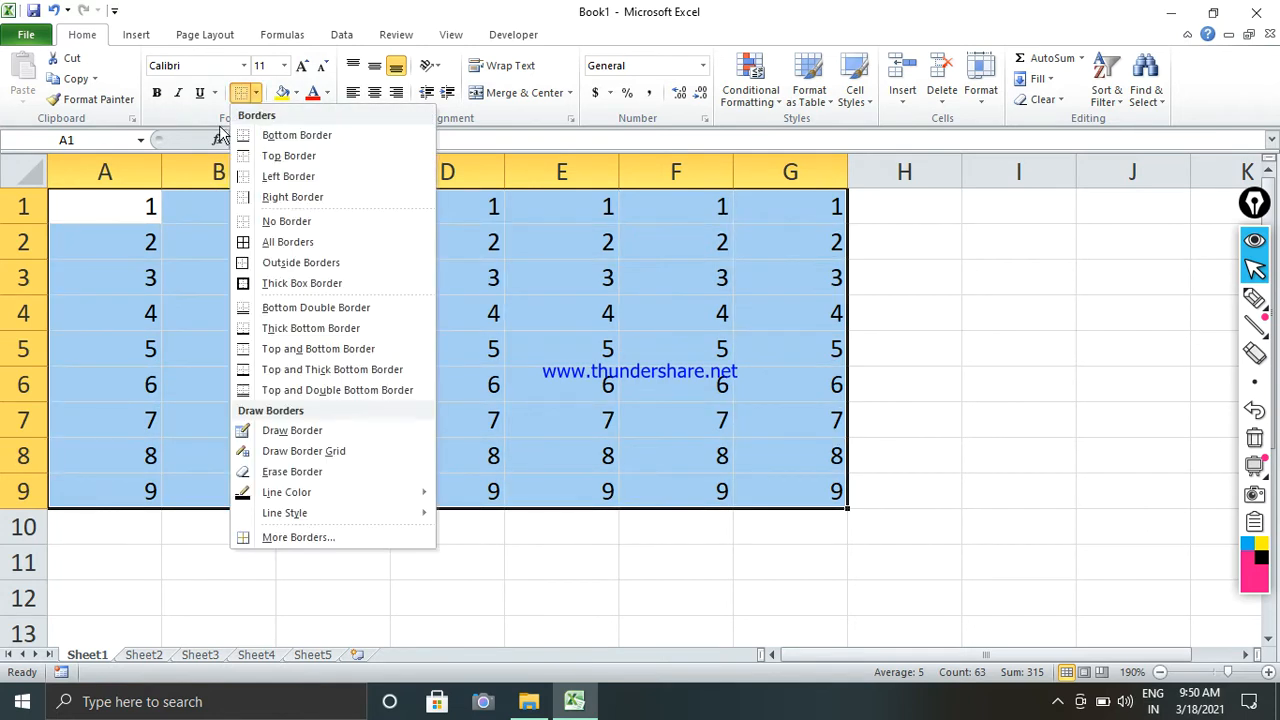
left_click(253, 287)
left_click(337, 320)
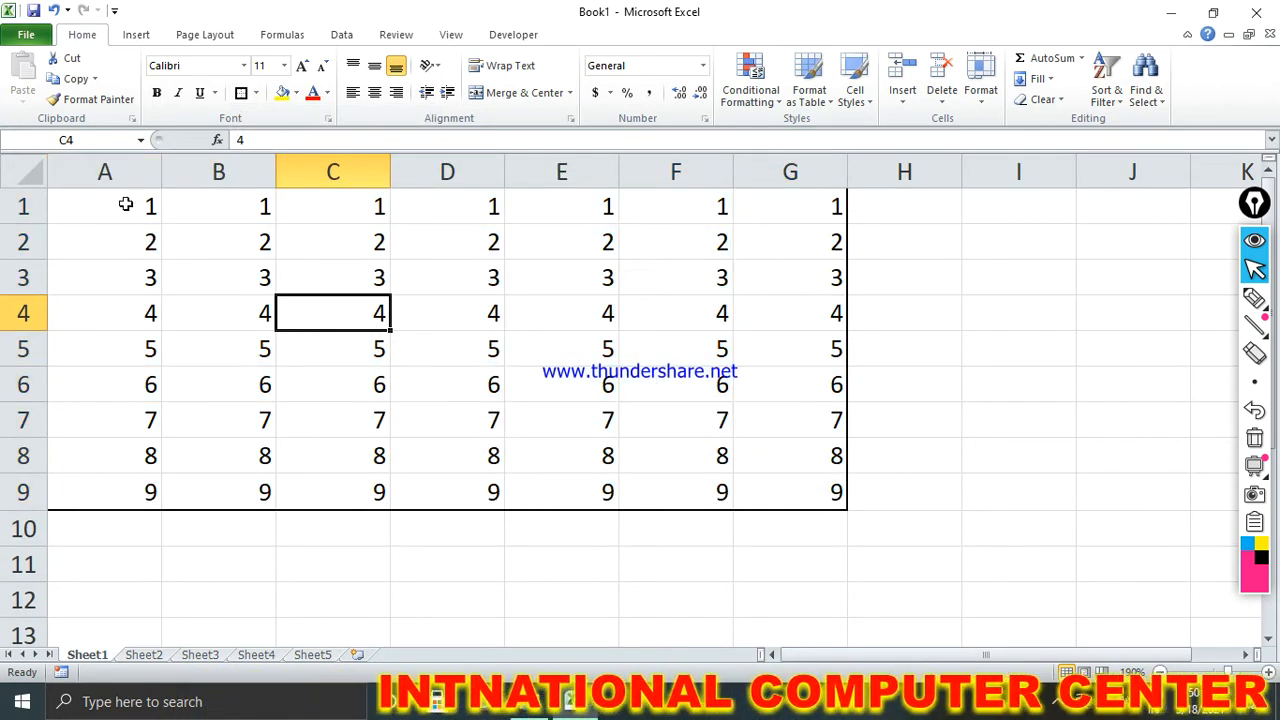
Replace the thick border around A1:G9 with thin Outside Borders.
left_click_drag(125, 204, 805, 503)
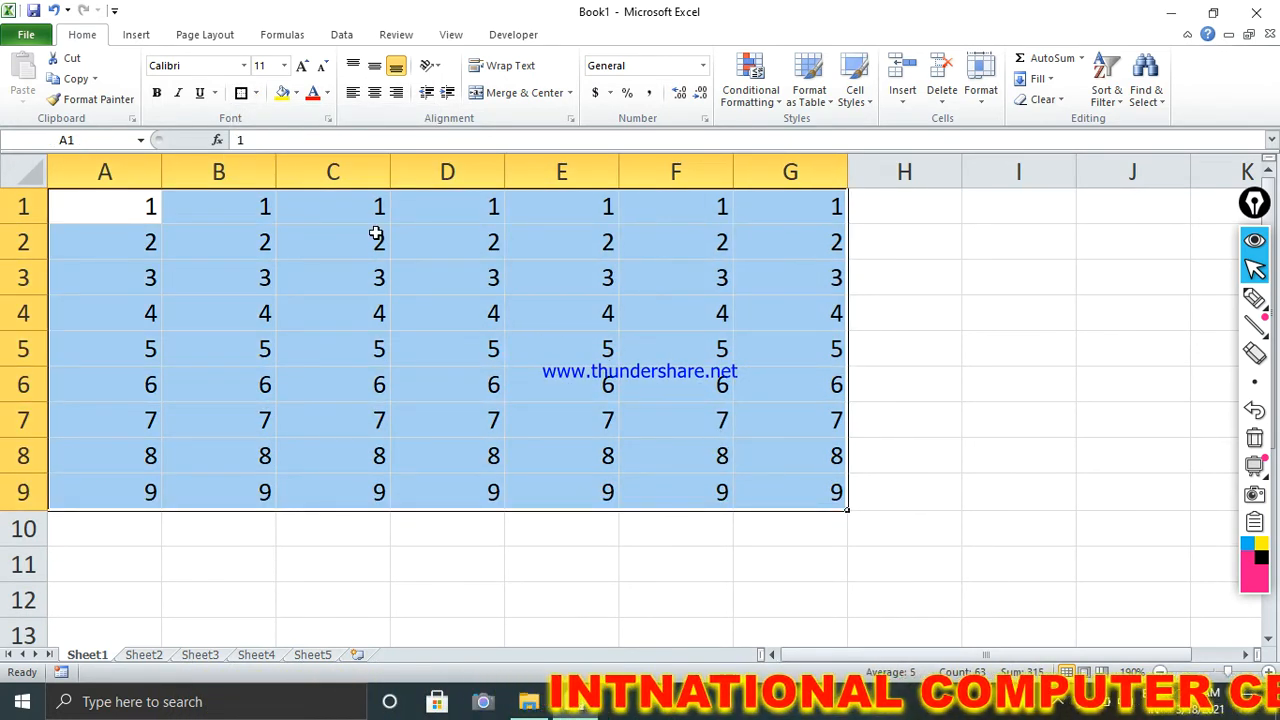
left_click(256, 93)
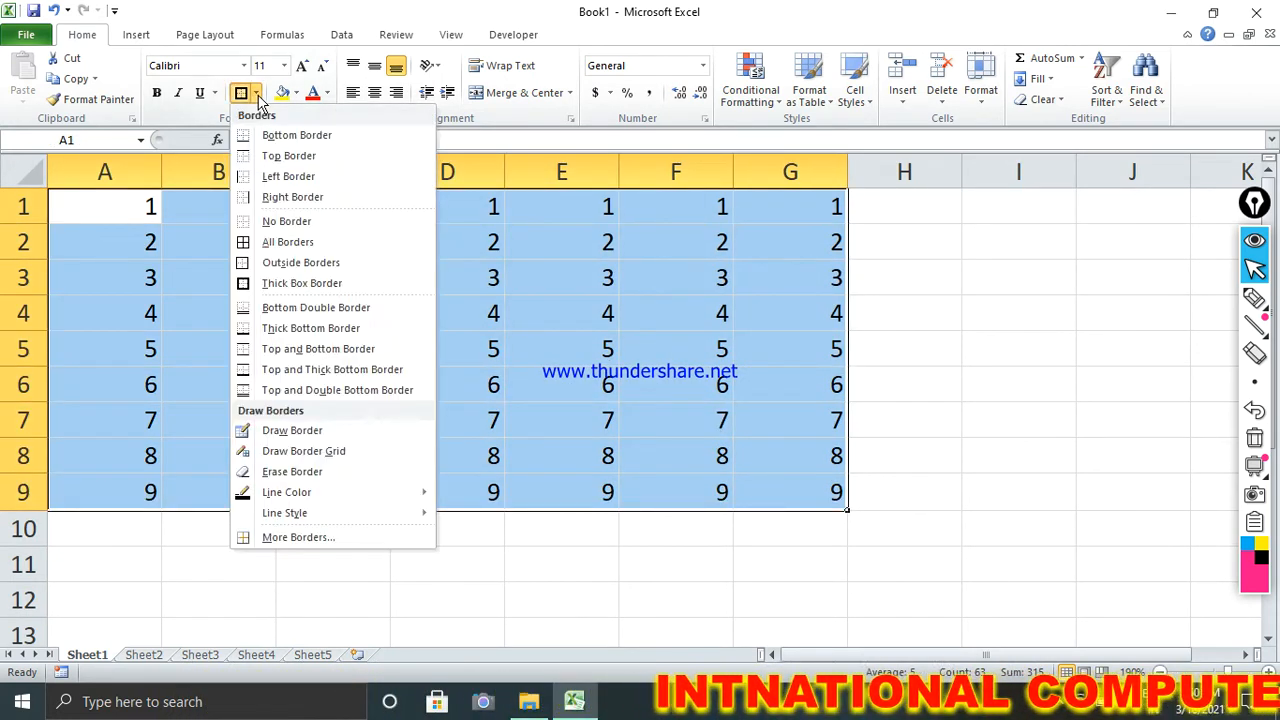
left_click(250, 264)
left_click_drag(131, 212, 803, 494)
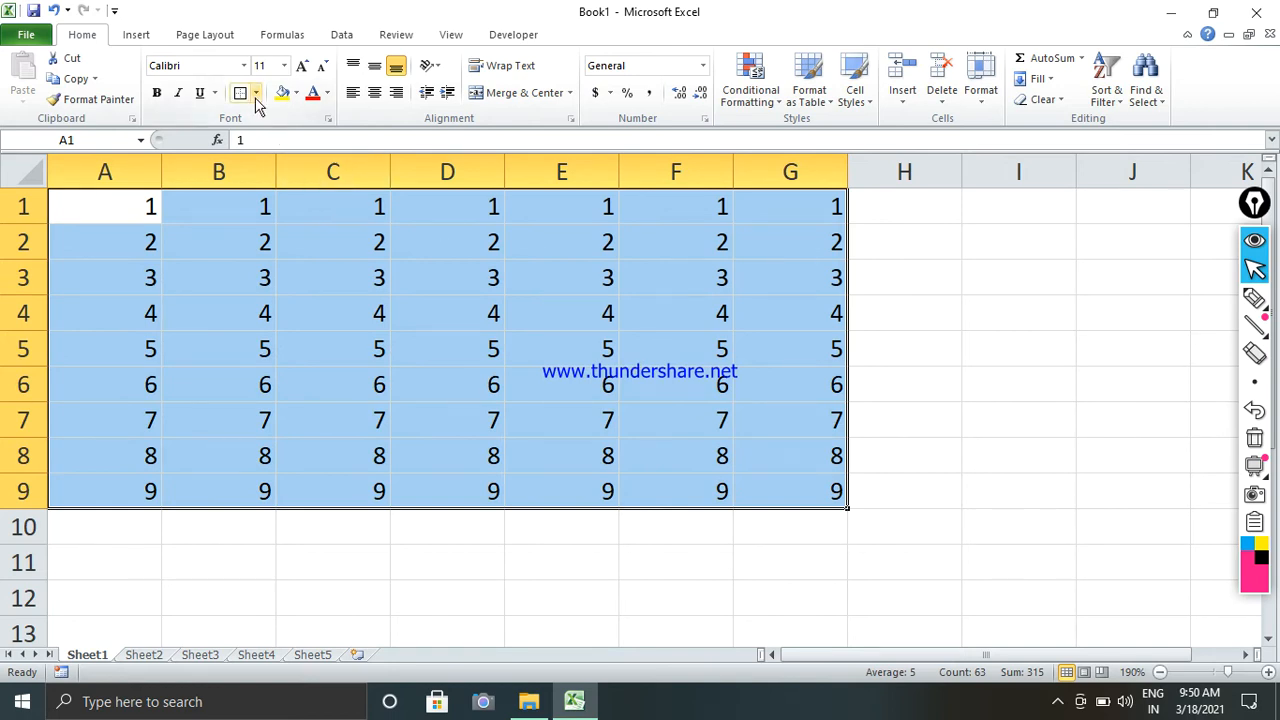
left_click(256, 95)
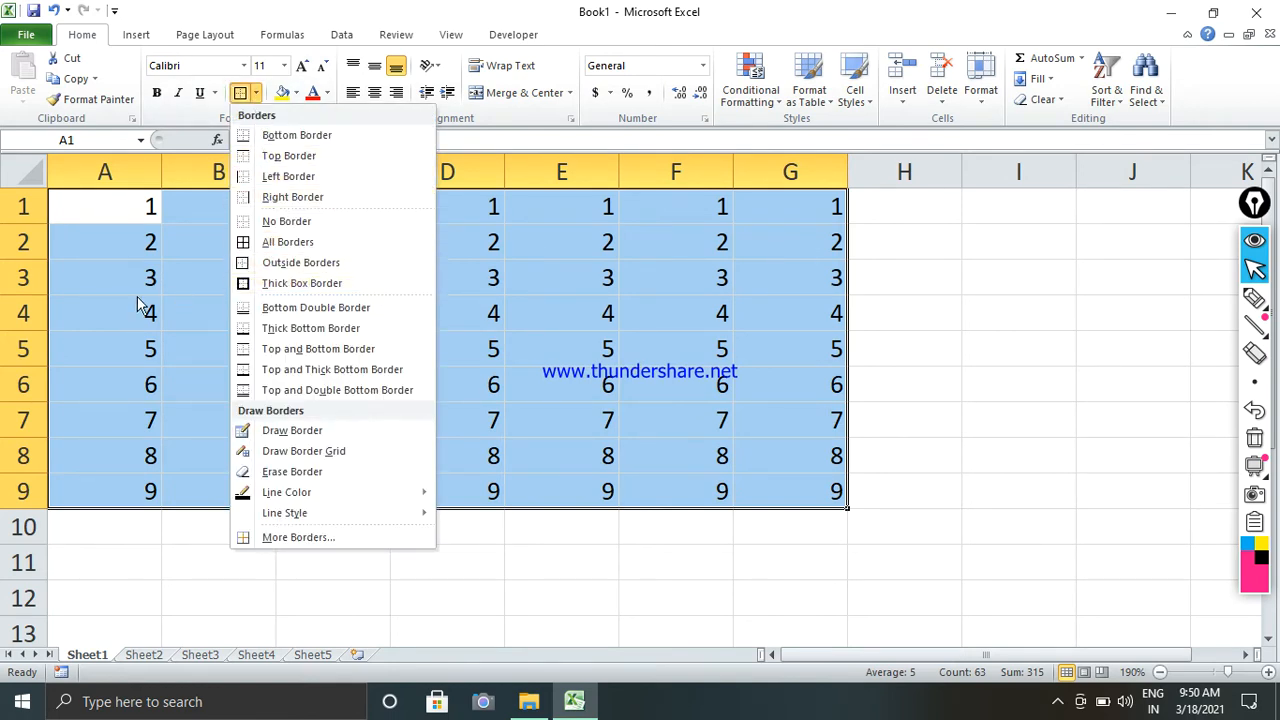
left_click(240, 283)
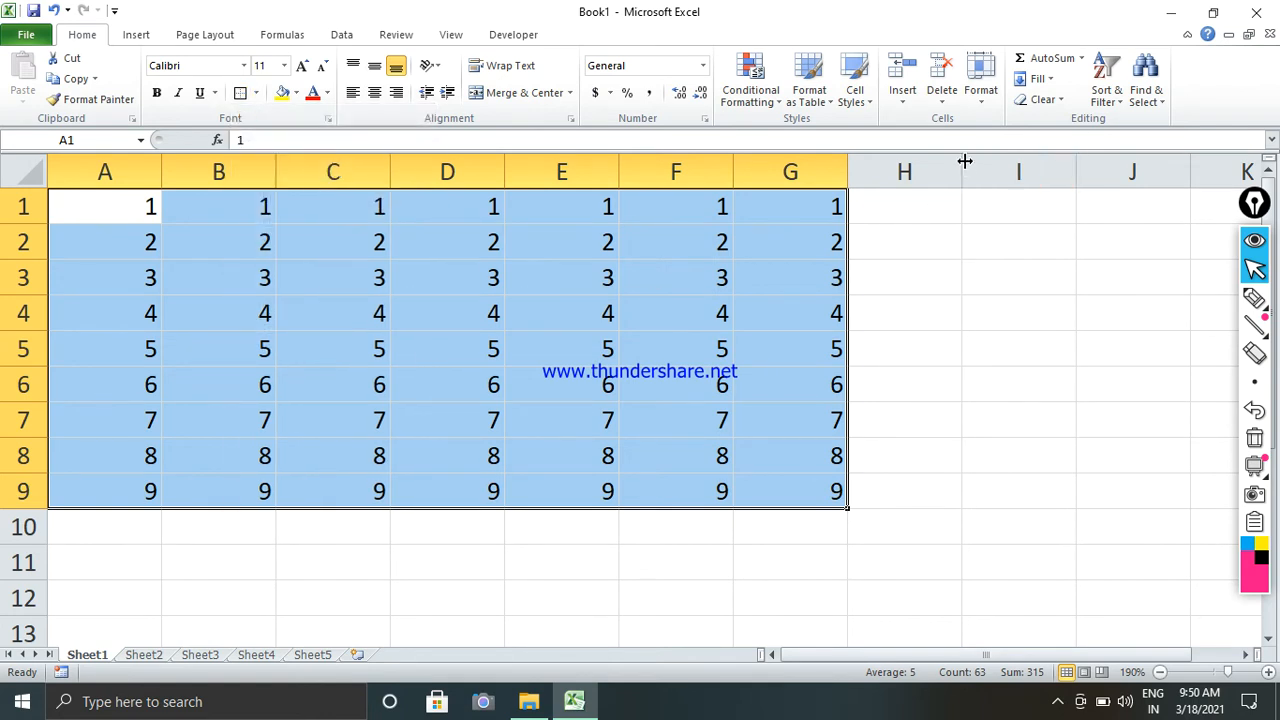
Narrow column H and row 10 to thin strips beside and below the number table.
left_click_drag(965, 161, 857, 244)
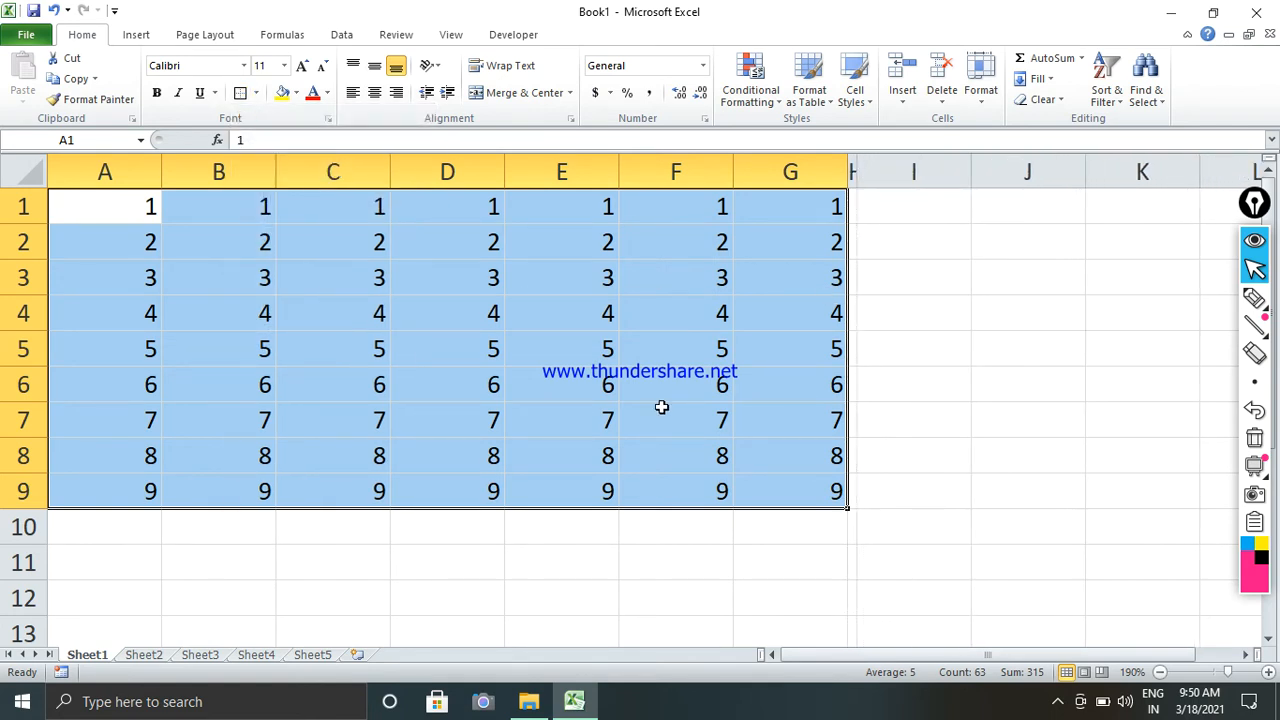
left_click(272, 531)
left_click_drag(23, 545, 40, 521)
Apply Outside Borders to the range A1:H10 to form a second frame around the table.
left_click_drag(104, 215, 849, 515)
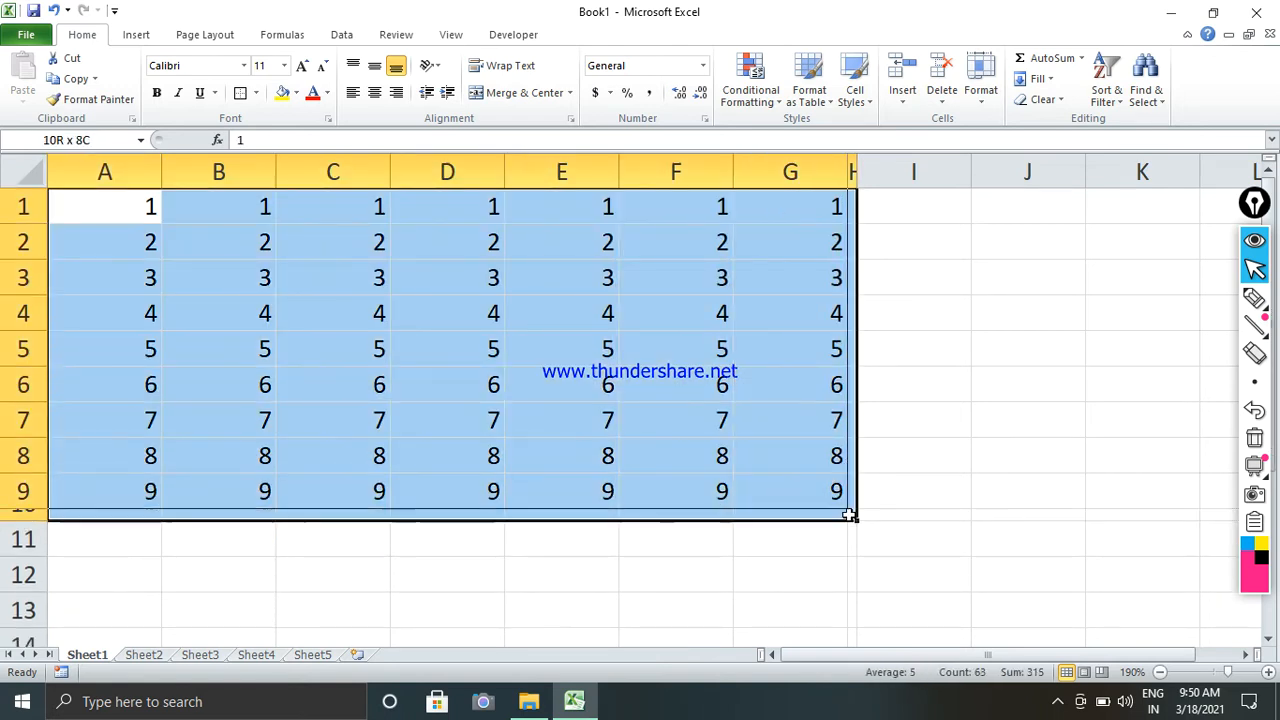
left_click(240, 96)
left_click(330, 348)
scroll(507, 406, "down", 1)
scroll(507, 406, "up", 1)
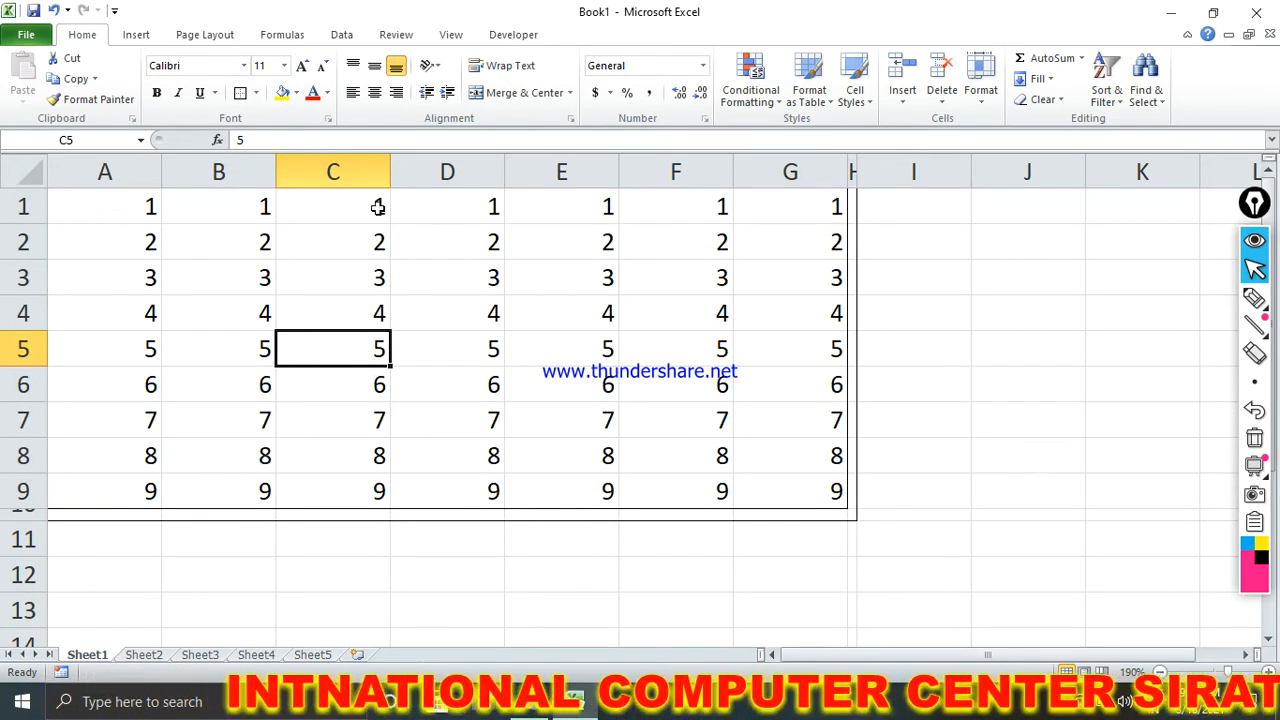
Draw thin borders around B2:C5 and cells in C3:E4, and draw borders around A2:C5 and neighbouring cells in the thickest solid line style.
left_click(257, 95)
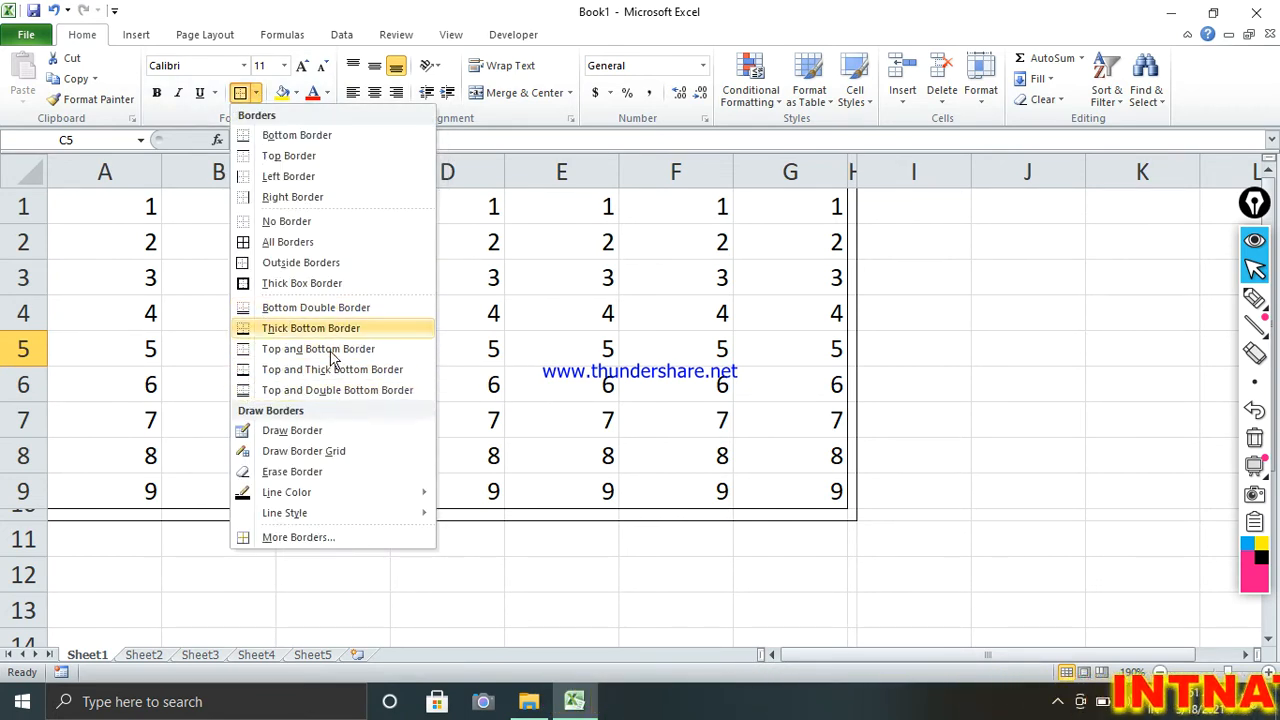
left_click(307, 439)
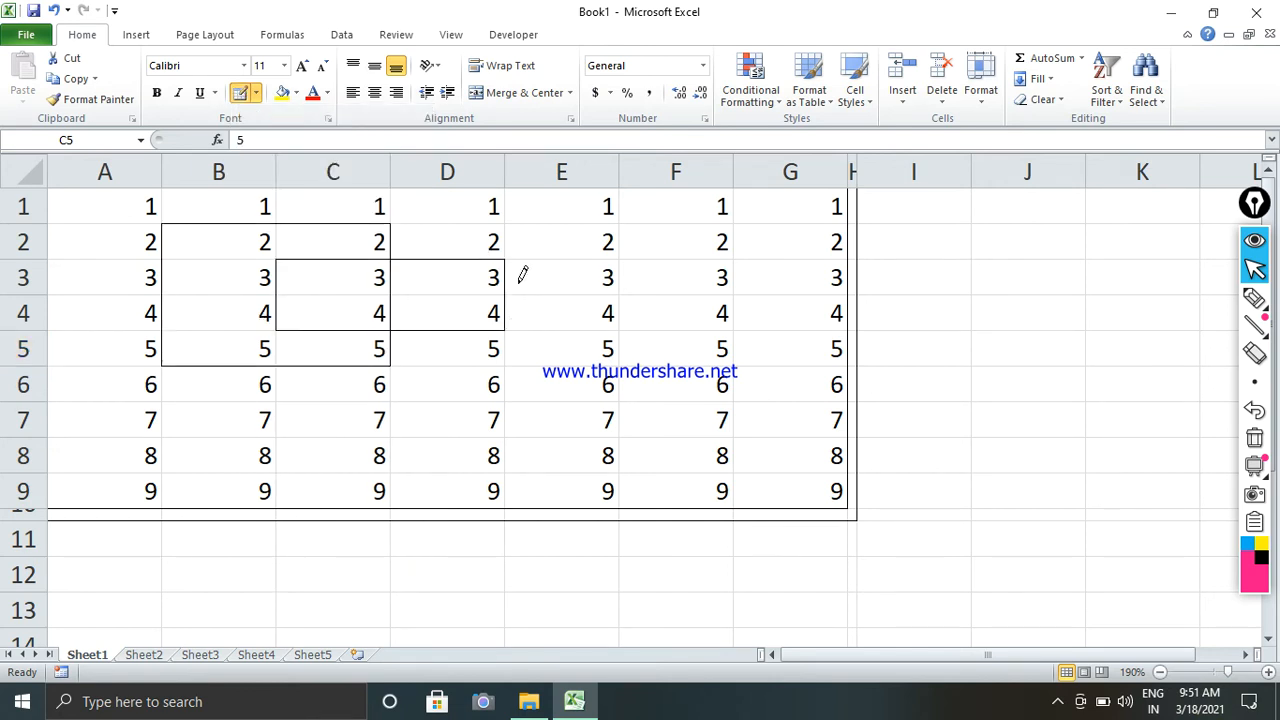
left_click(258, 94)
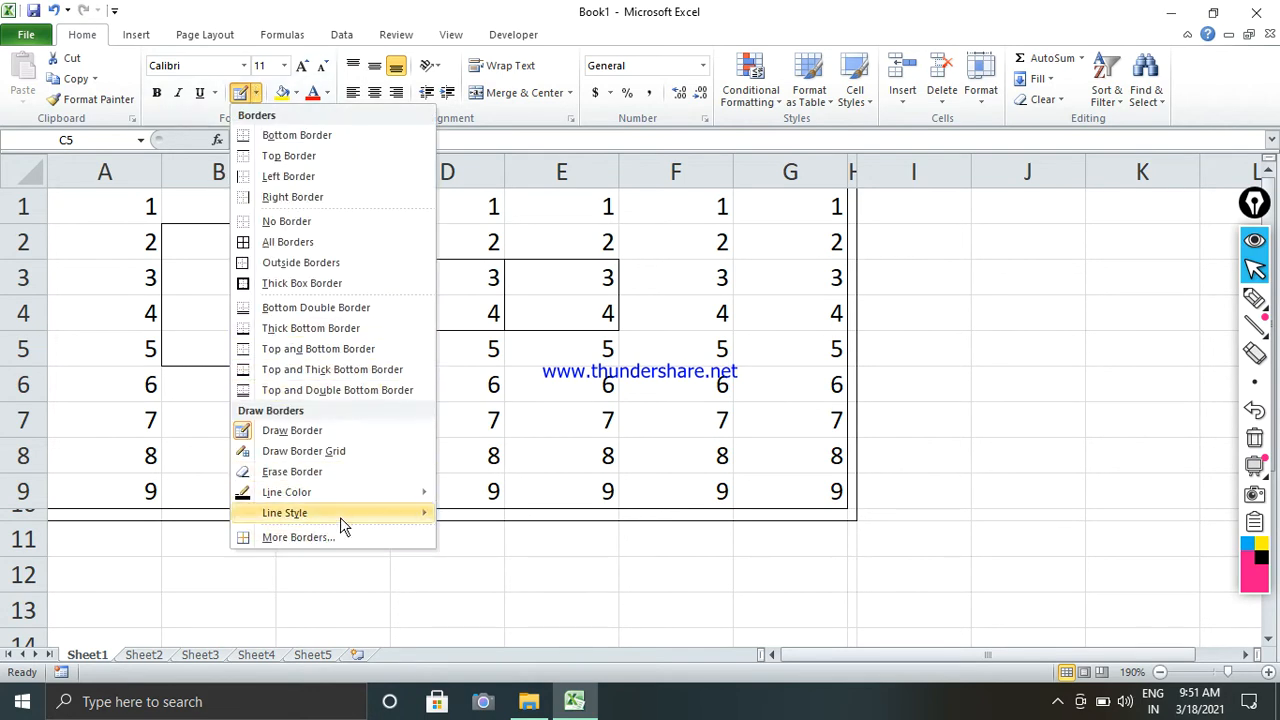
mouse_move(340, 517)
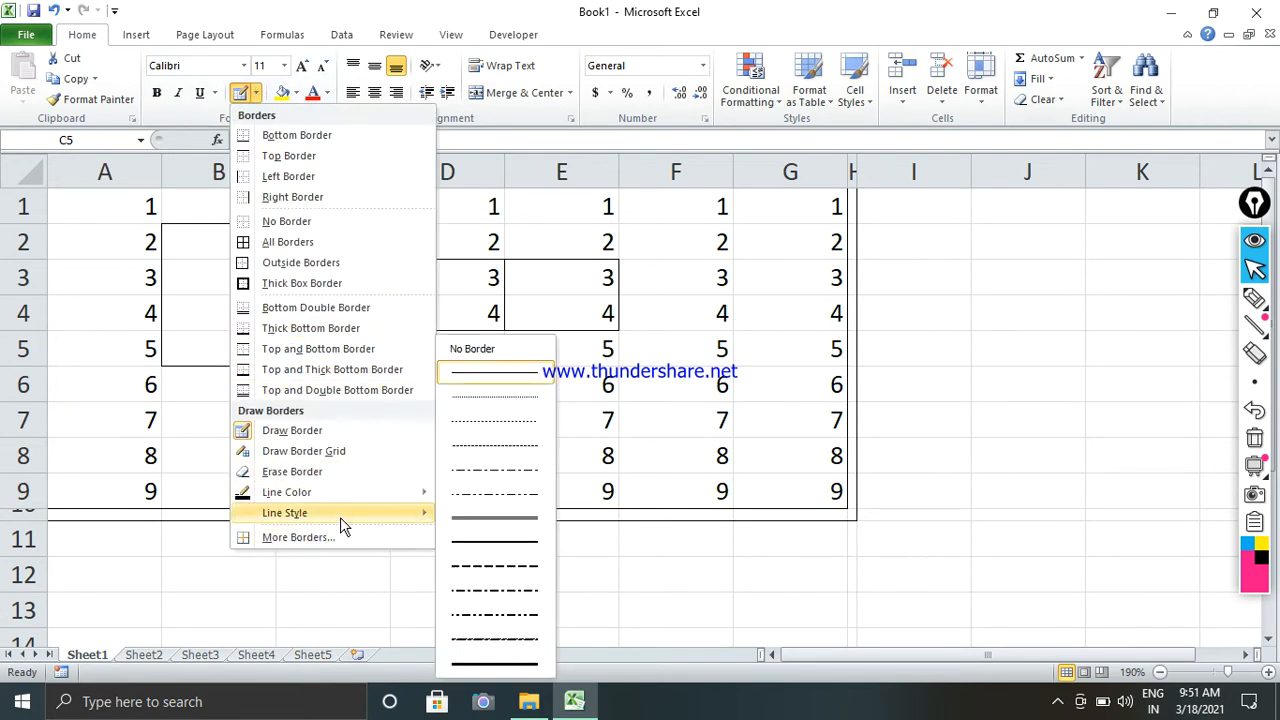
left_click(476, 668)
mouse_move(100, 218)
left_mouse_down()
mouse_move(329, 314)
mouse_move(432, 326)
mouse_move(634, 277)
mouse_move(474, 366)
left_mouse_up()
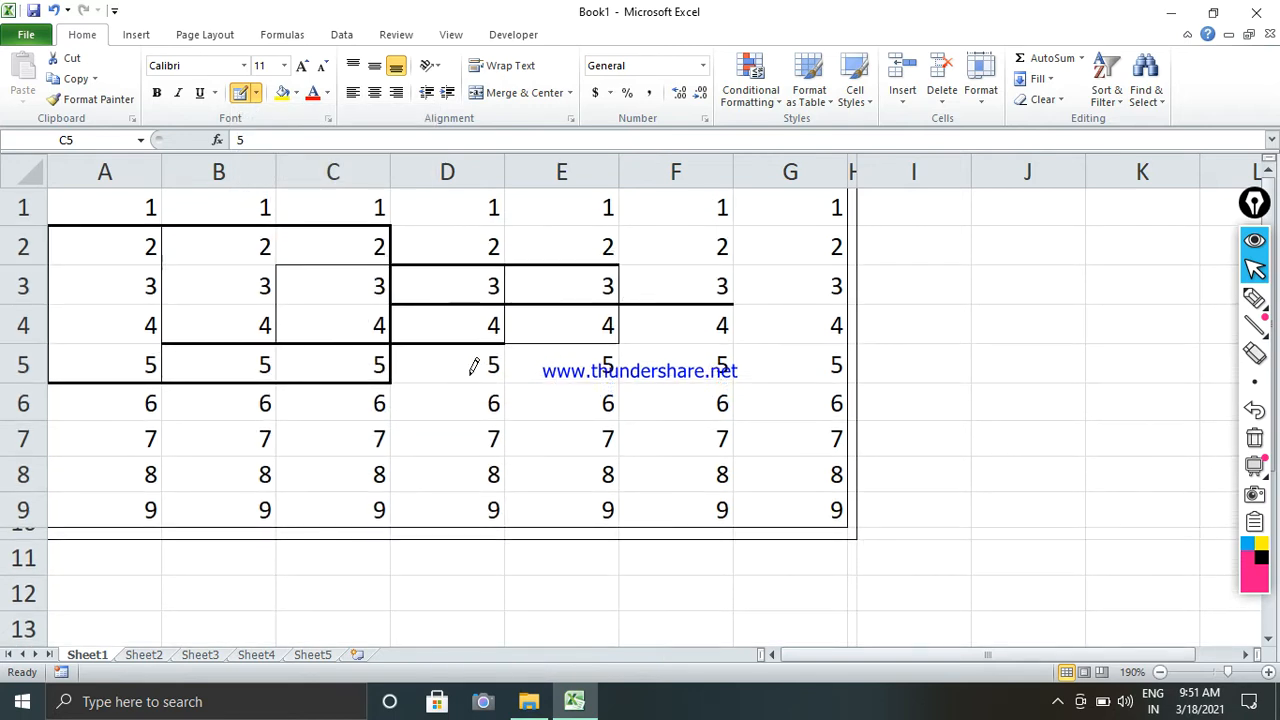
Set the border line color to red and draw boxes around C7:D7, C4:E4, D3:E3 and C1:D2.
left_click(256, 93)
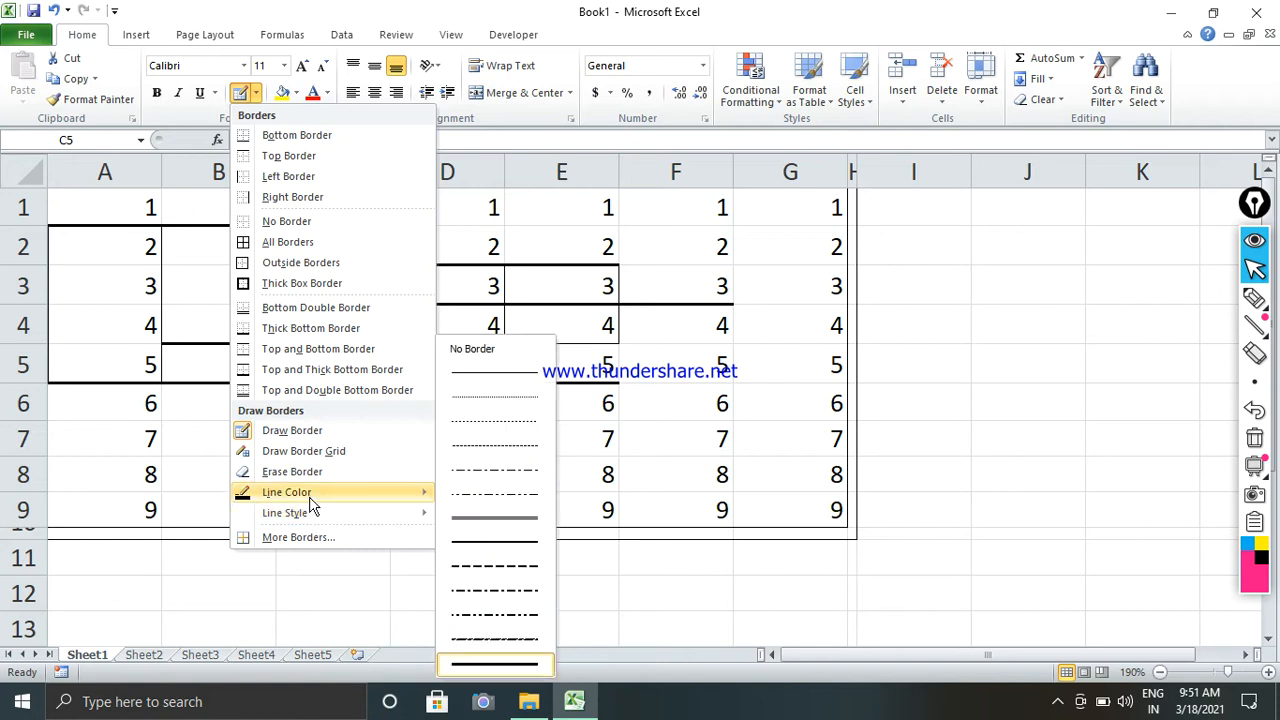
mouse_move(310, 500)
left_click(443, 630)
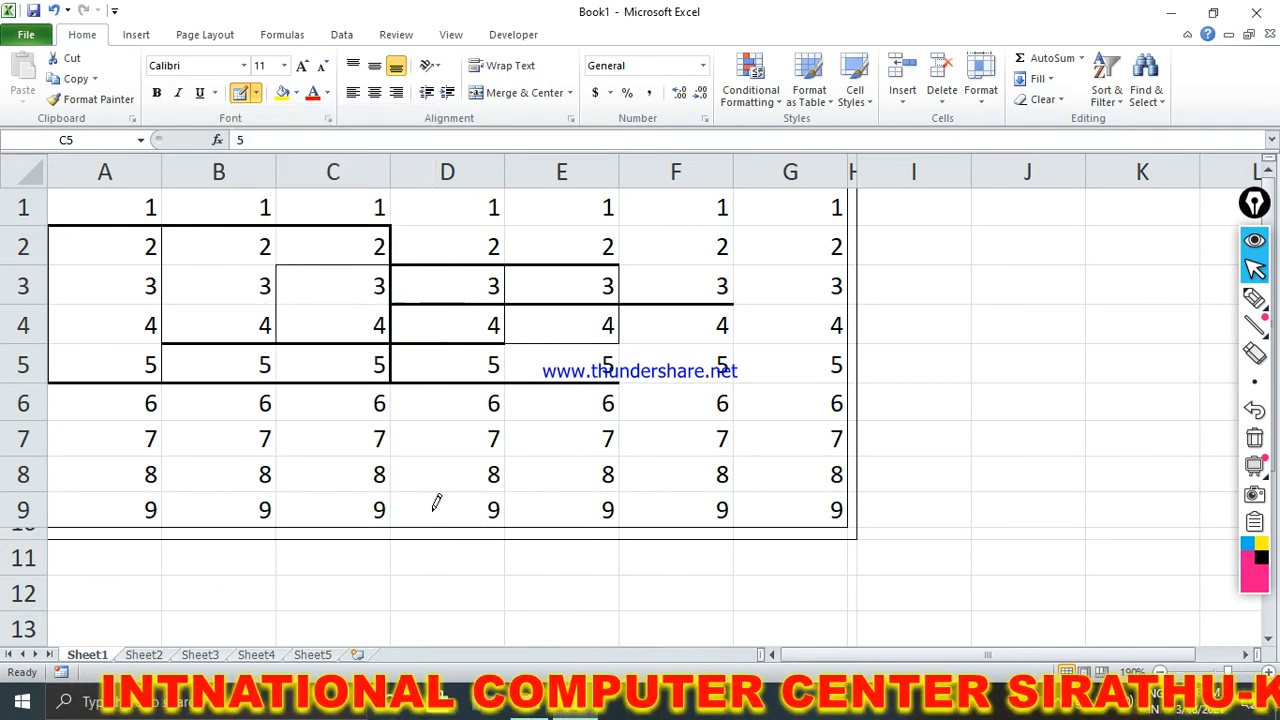
left_click_drag(337, 434, 480, 441)
left_click_drag(312, 322, 570, 325)
left_click_drag(467, 282, 570, 285)
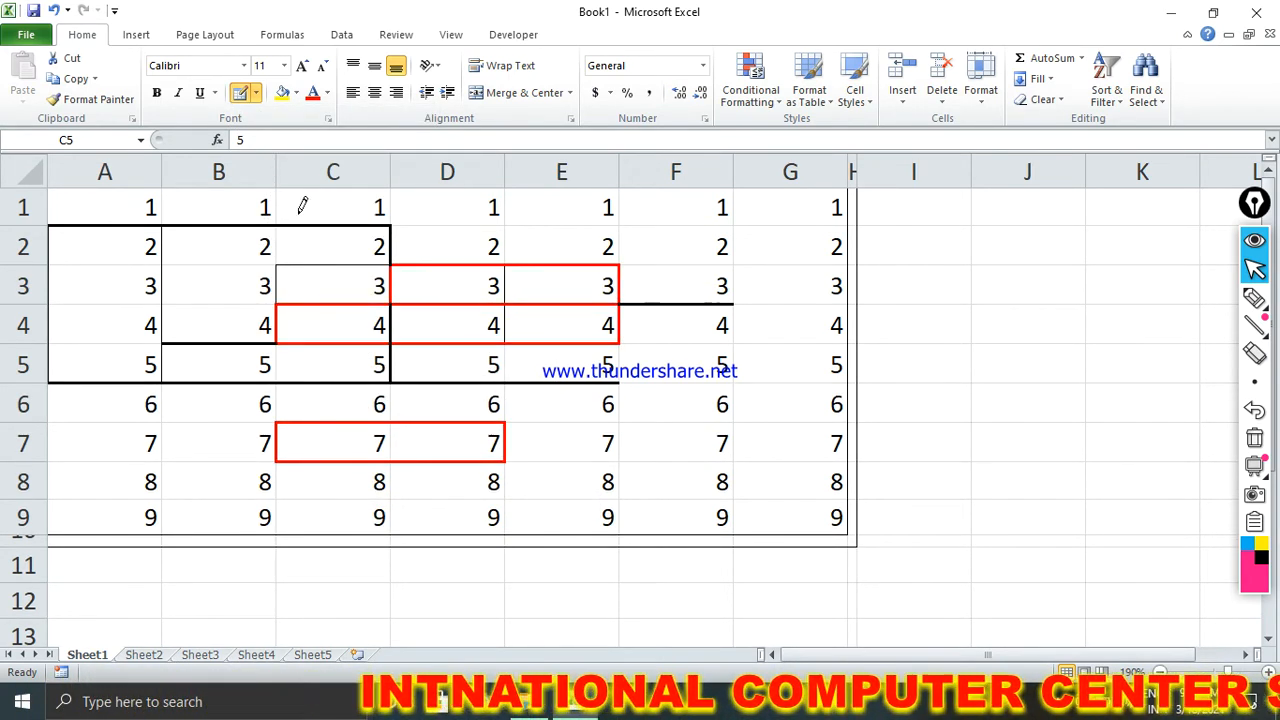
left_click_drag(298, 212, 470, 250)
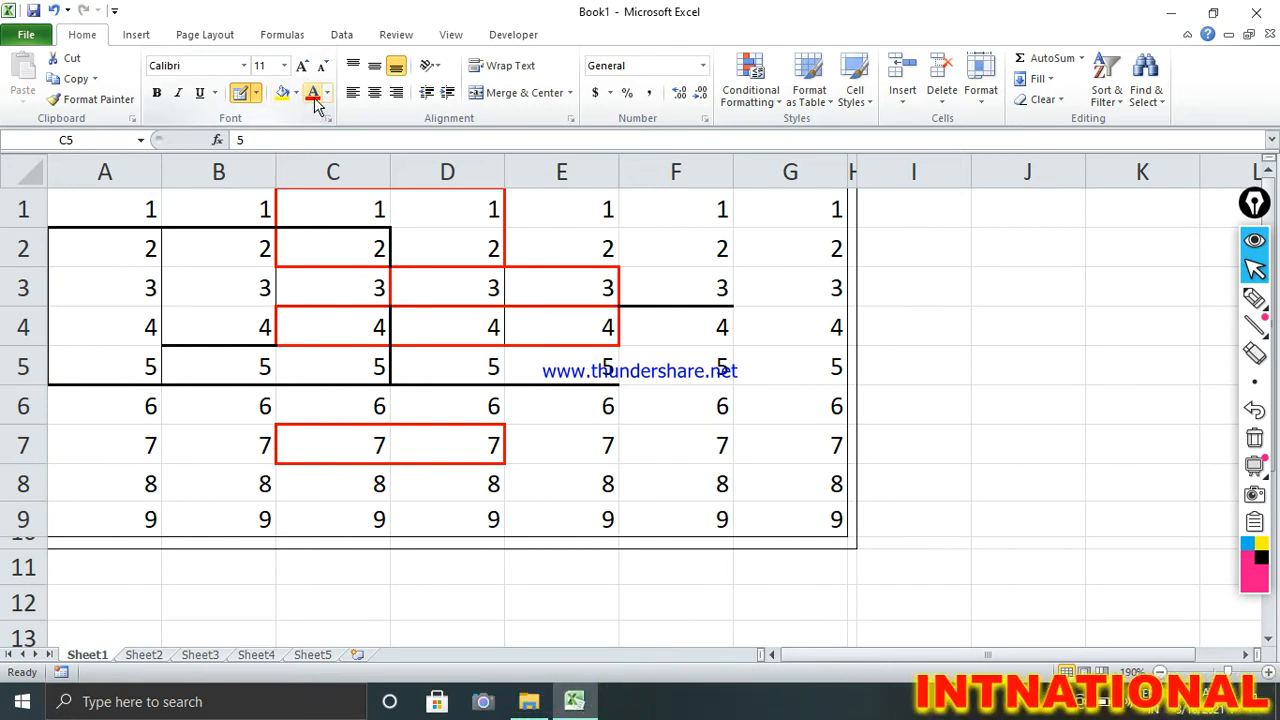
Draw a red border grid over A1:G9 and add a zigzag of diagonal lines through cells C4 to F4.
left_click(263, 93)
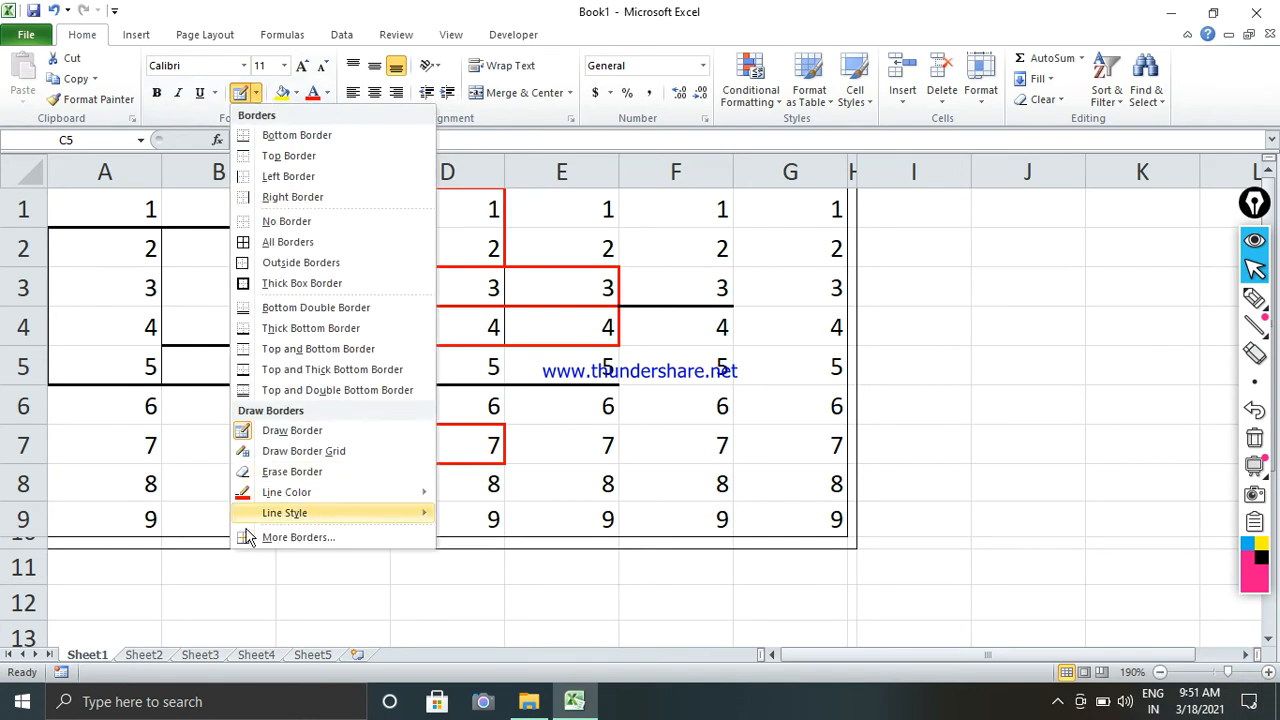
mouse_move(278, 499)
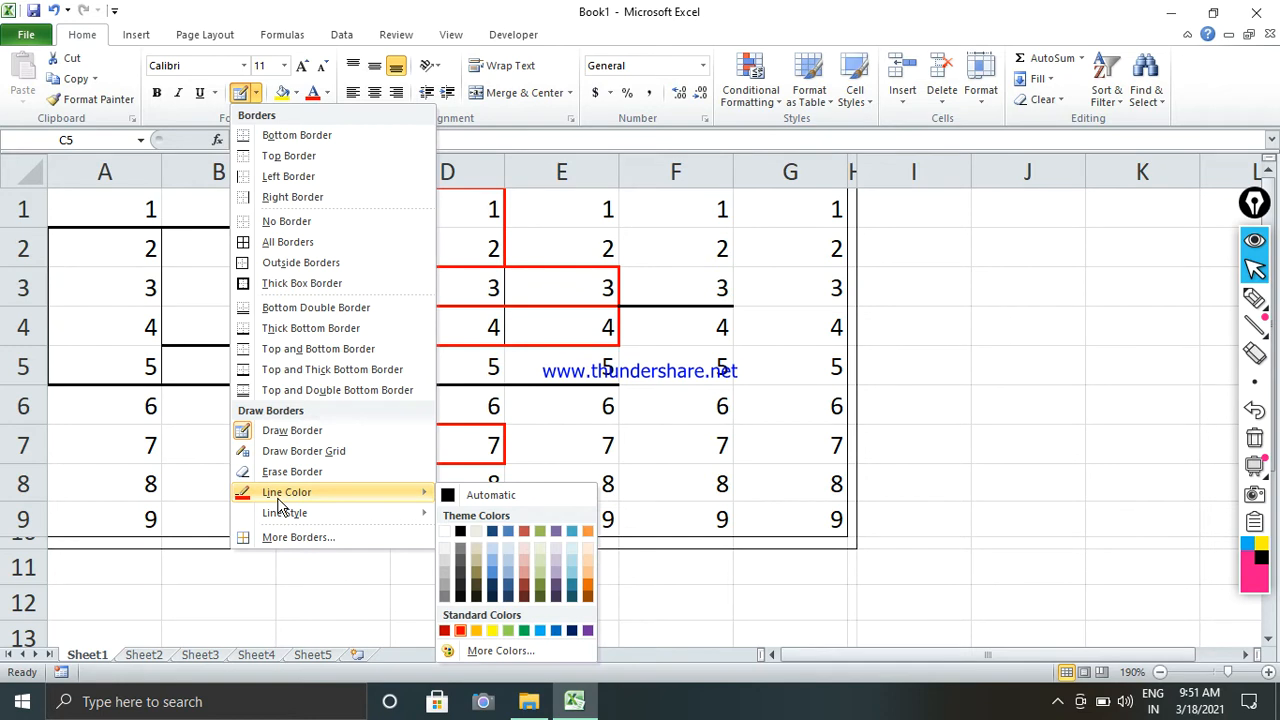
left_click(330, 451)
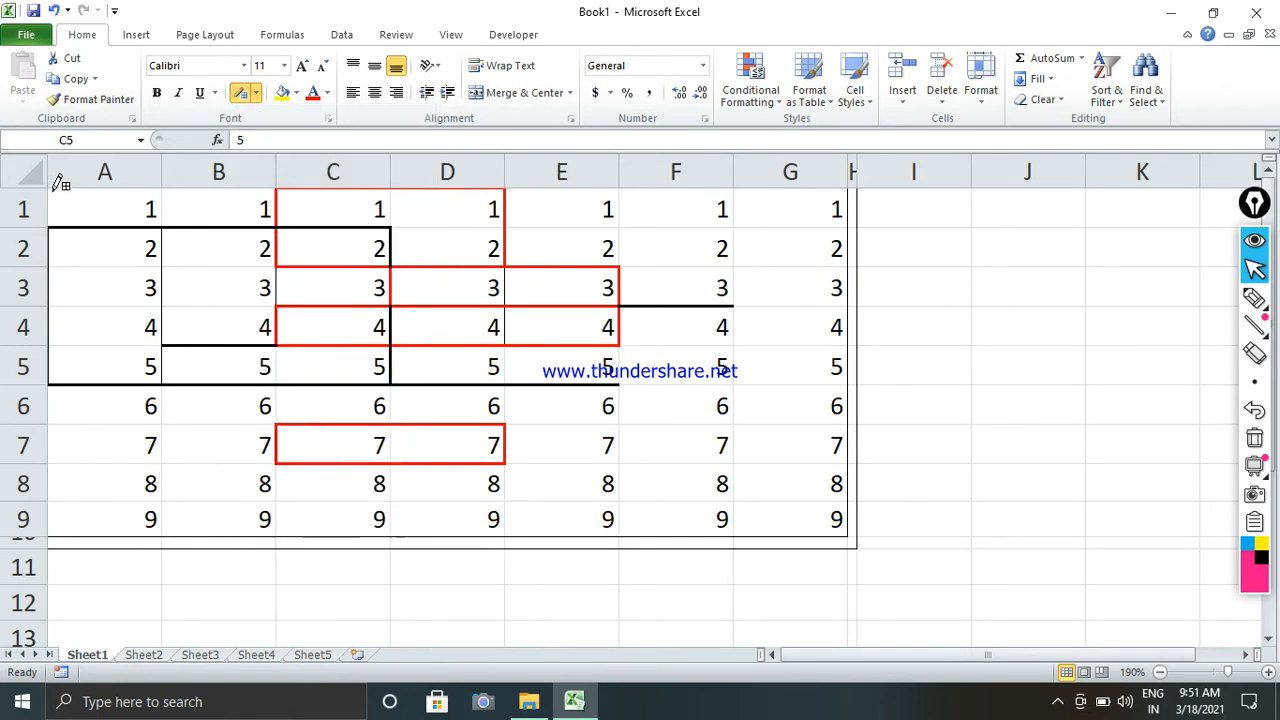
mouse_move(88, 202)
left_mouse_down()
mouse_move(460, 440)
mouse_move(710, 470)
mouse_move(772, 508)
left_mouse_up()
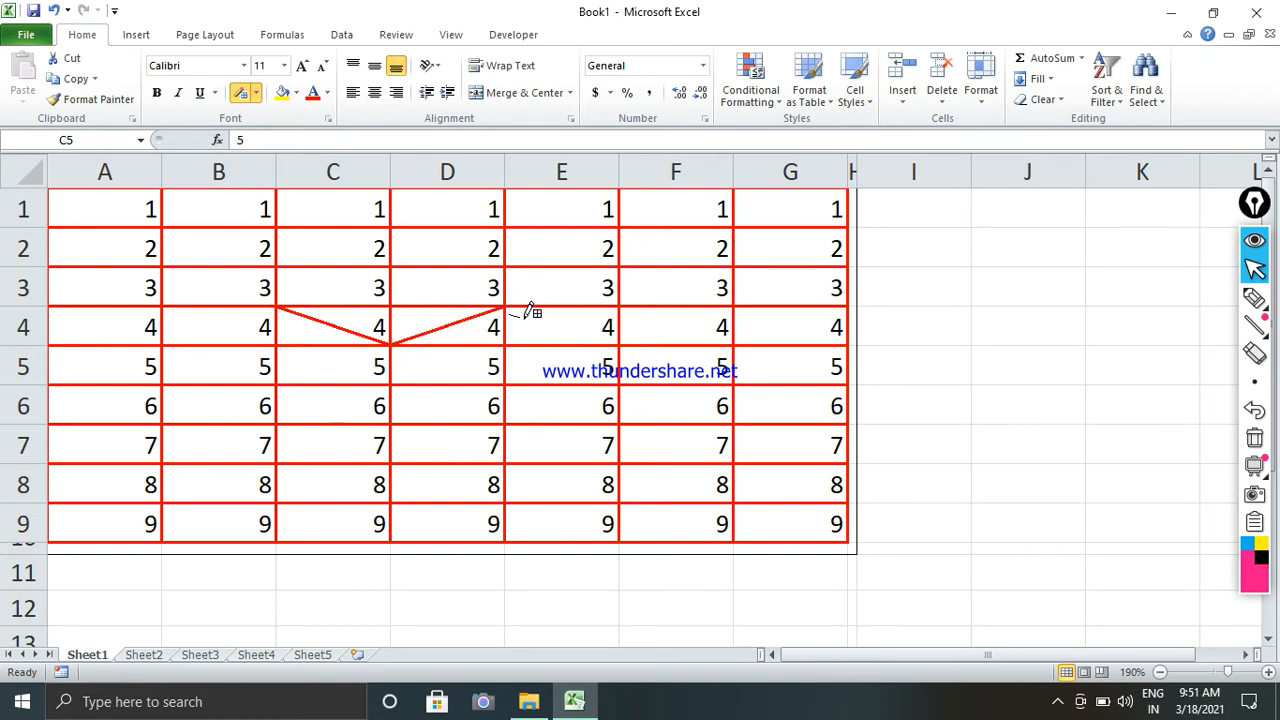
left_click_drag(630, 340, 745, 308)
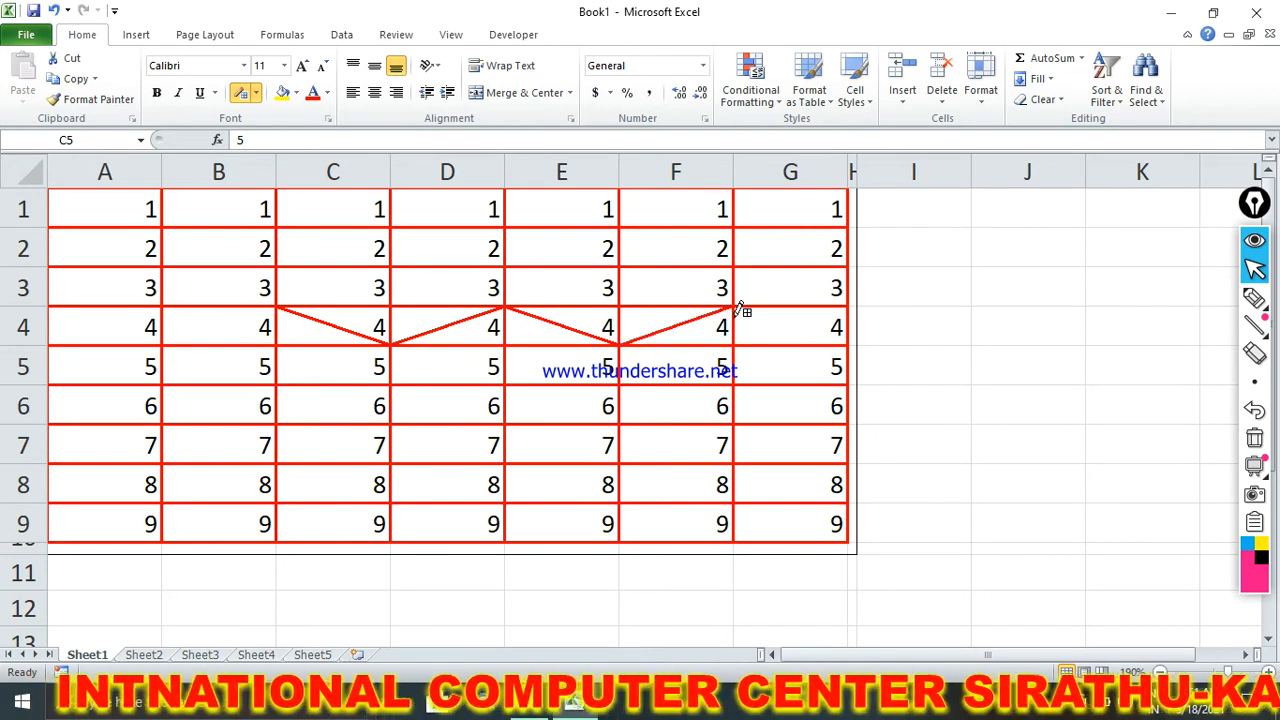
Erase all the drawn borders and diagonal lines from the number table with Erase Border.
left_click(256, 92)
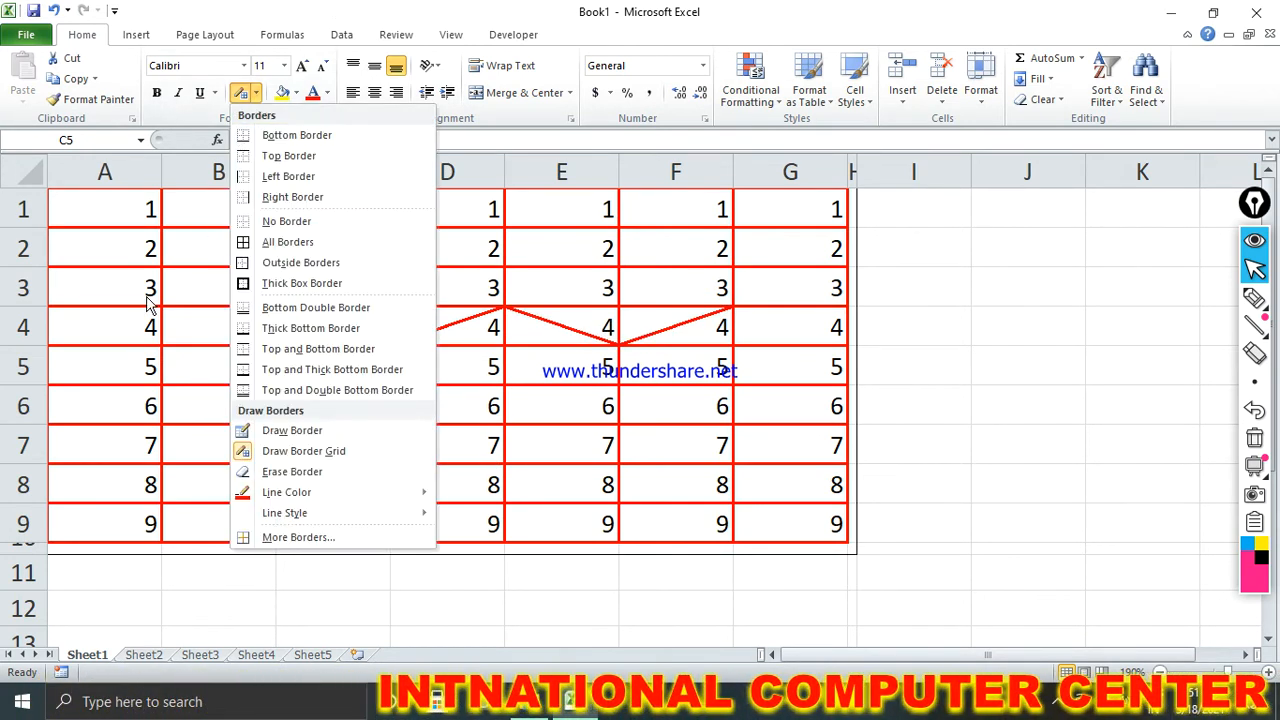
left_click(290, 472)
mouse_move(857, 520)
left_mouse_down()
mouse_move(515, 325)
mouse_move(52, 118)
left_mouse_up()
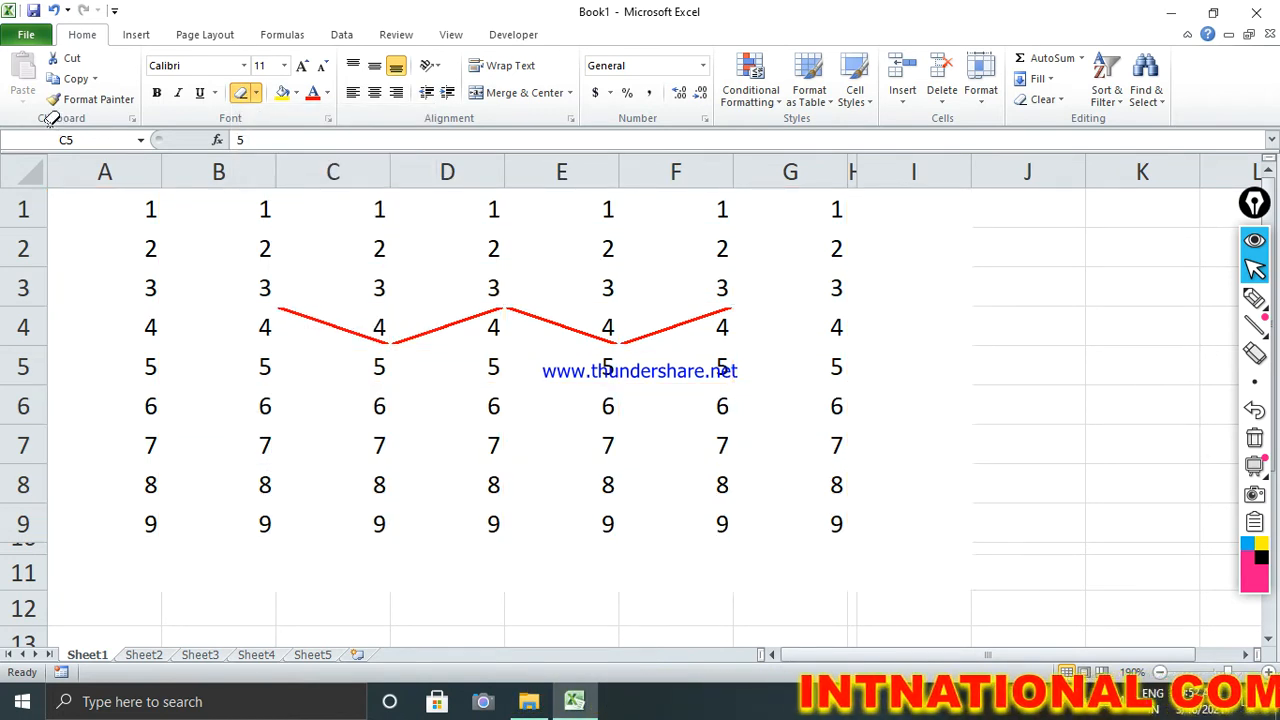
double_click(335, 284)
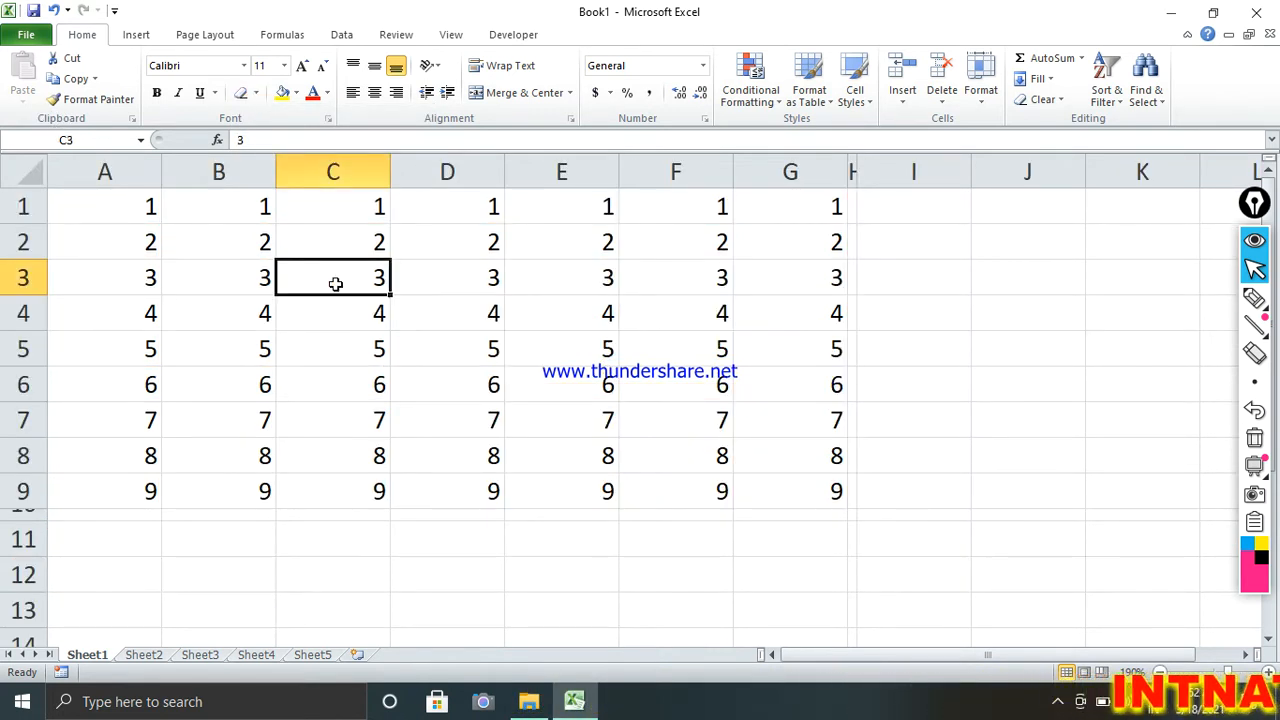
Make row 2 taller and align the numbers in A1:G9 to the top of their cells.
left_click_drag(69, 216, 790, 481)
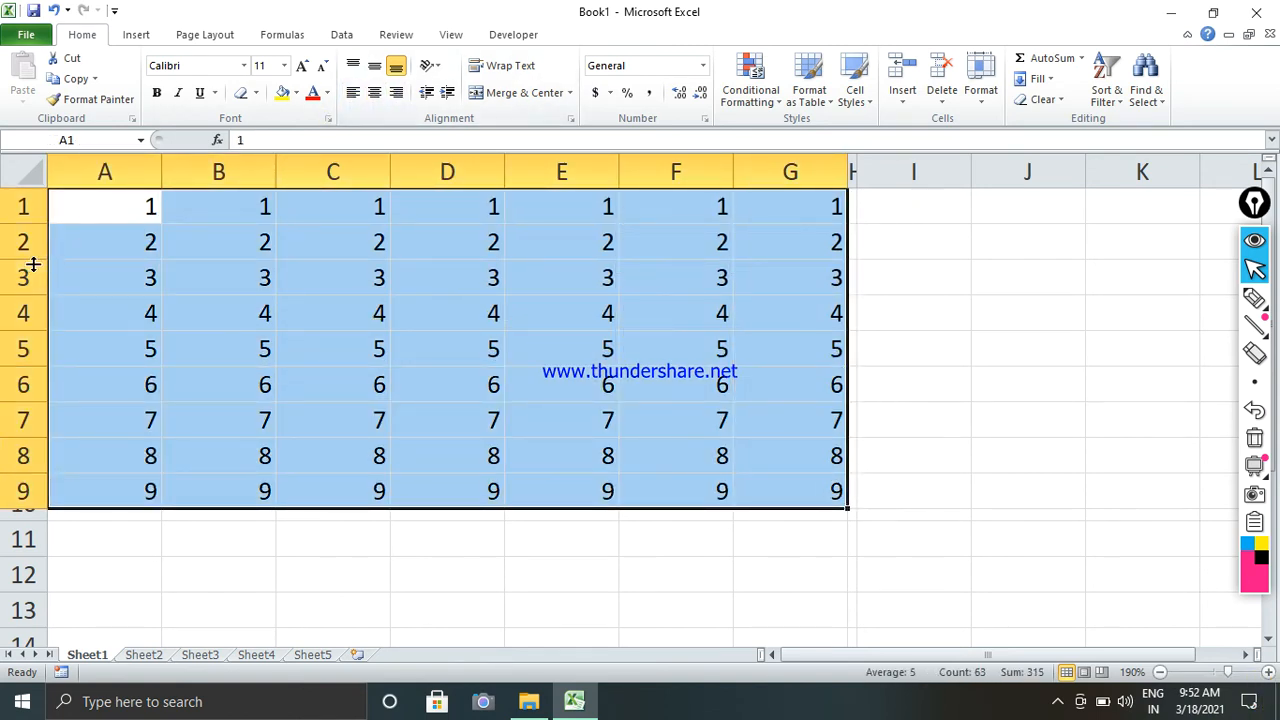
left_click_drag(33, 264, 40, 317)
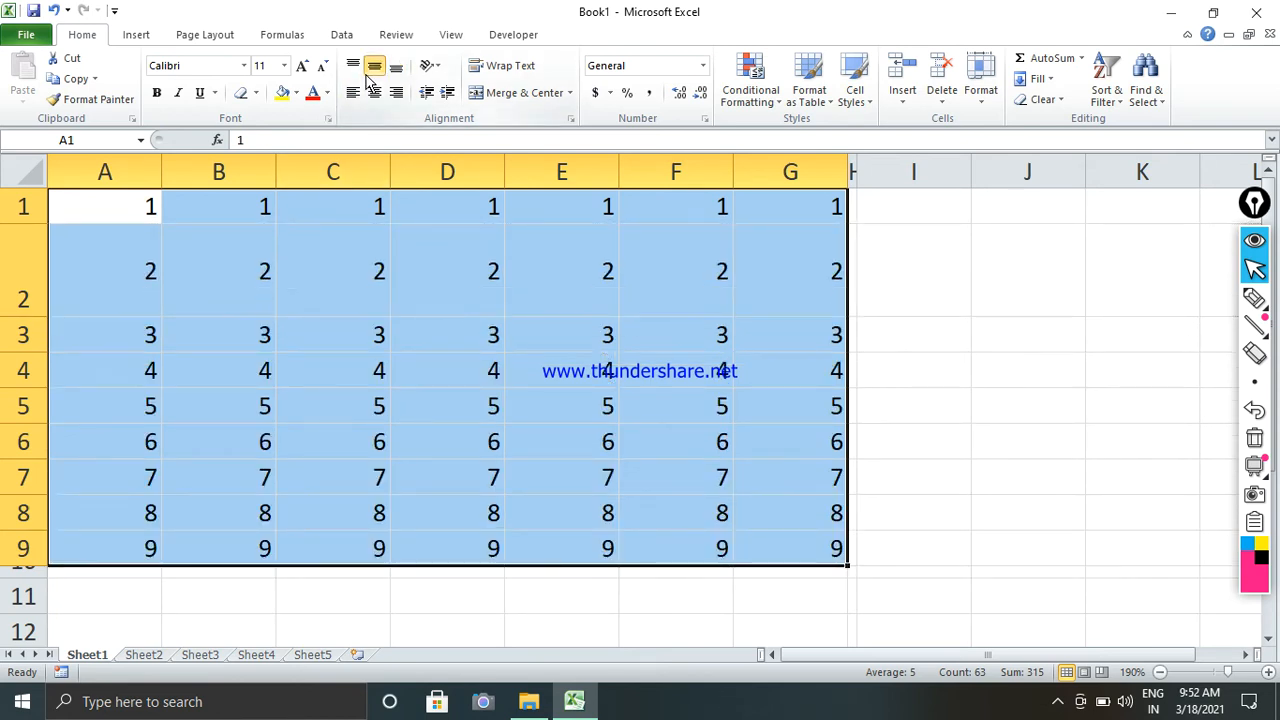
left_click(394, 268)
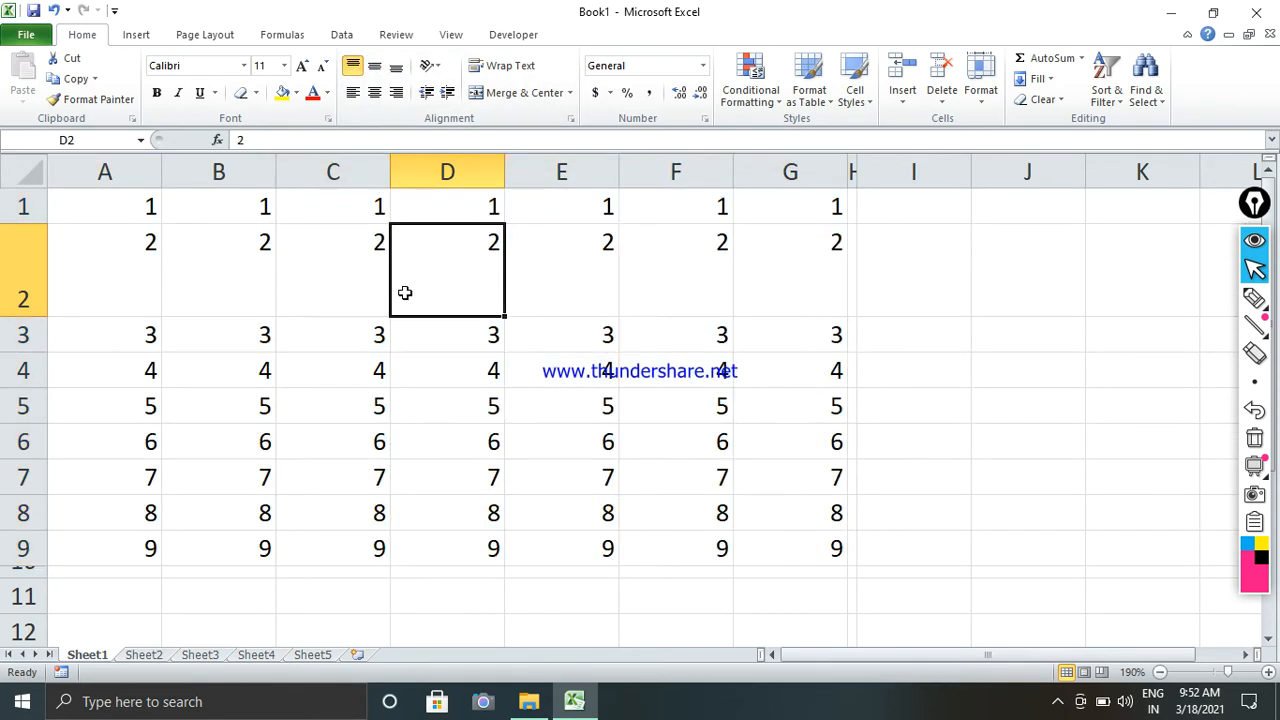
Try middle, bottom and top vertical alignment on B2:G2, finish with bottom alignment, and shrink row 2 back to about single-line height.
scroll(469, 326, "up", 4, "ctrl")
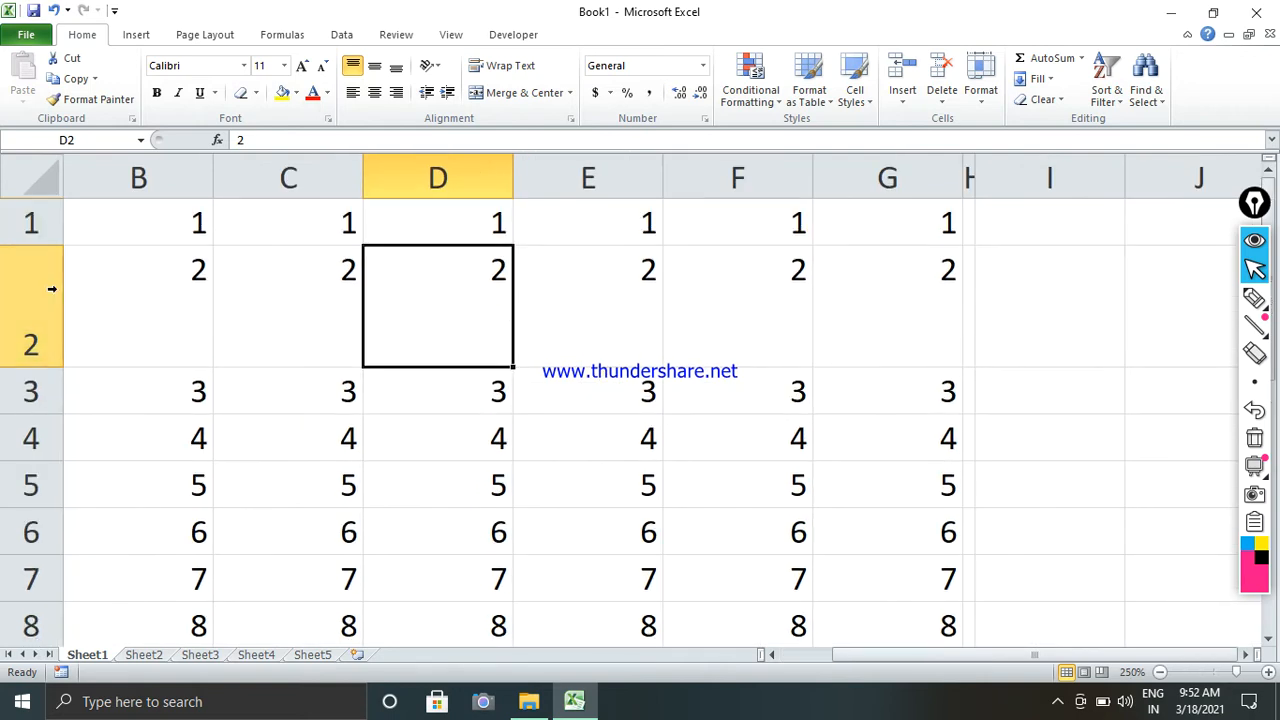
left_click(52, 289)
left_click_drag(164, 262, 859, 273)
left_click(374, 65)
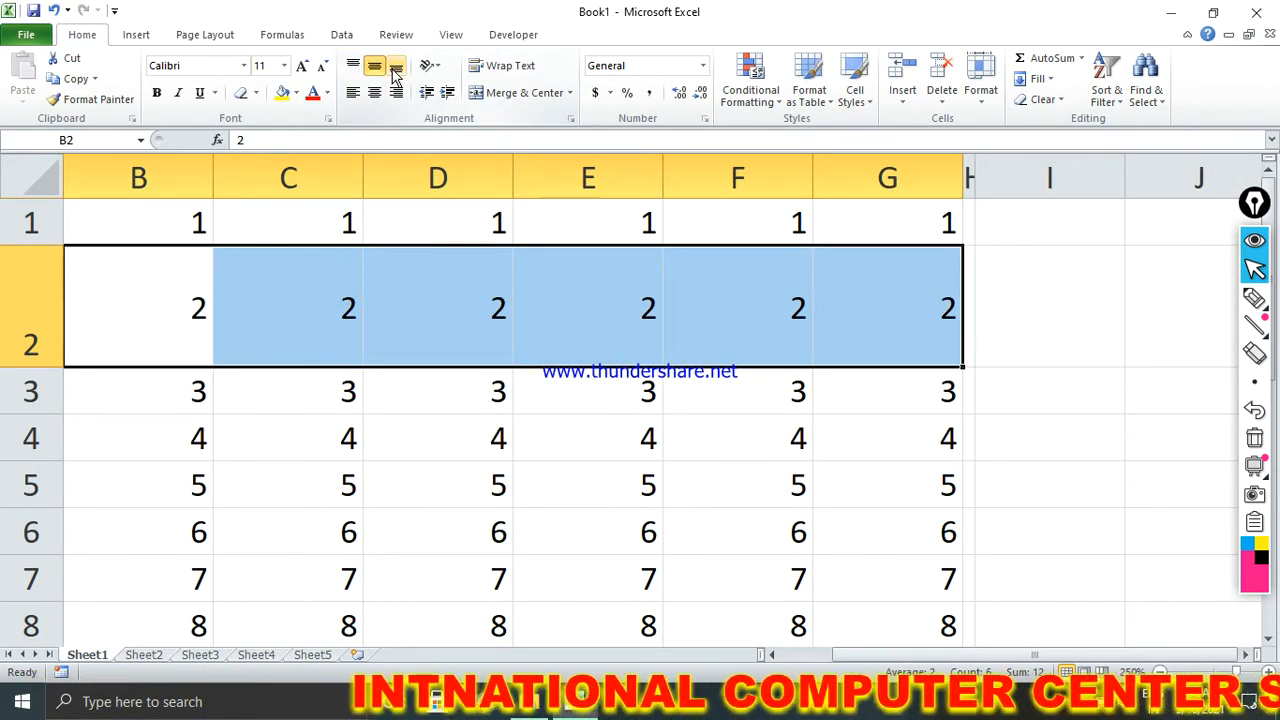
left_click(396, 65)
left_click(352, 65)
left_click(374, 65)
left_click(396, 65)
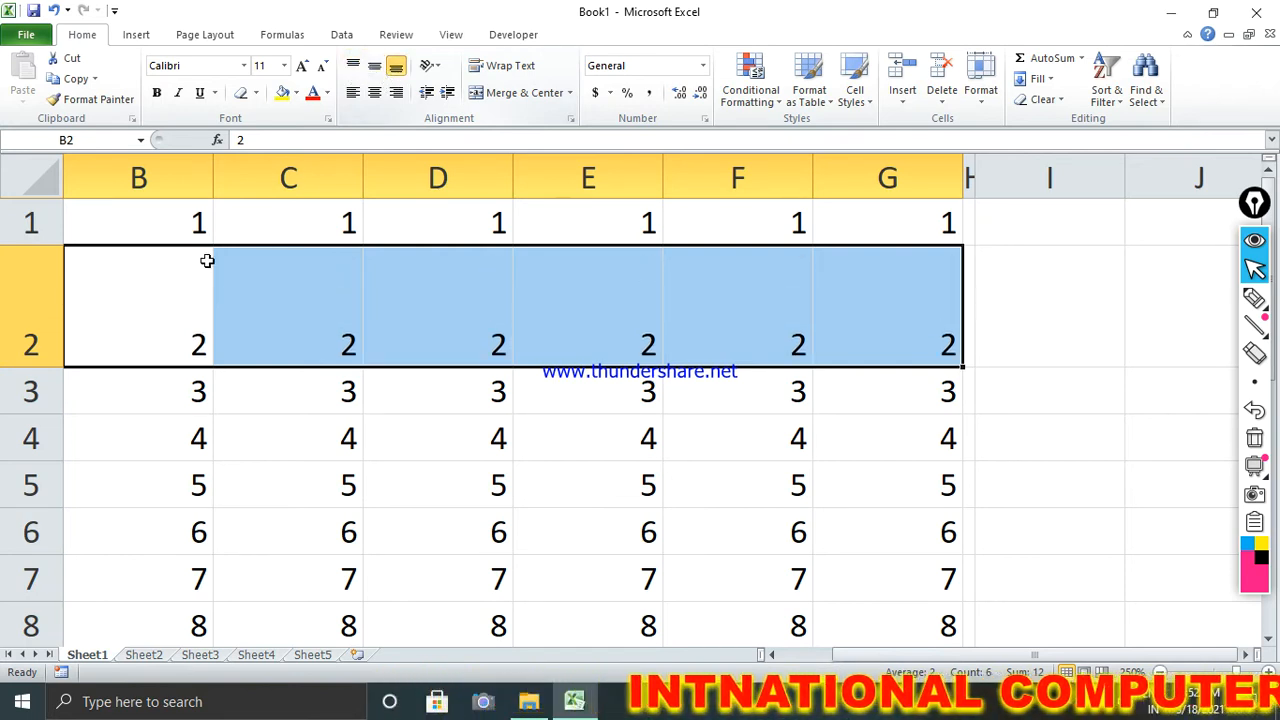
left_click_drag(44, 366, 58, 291)
scroll(224, 340, "down", 1)
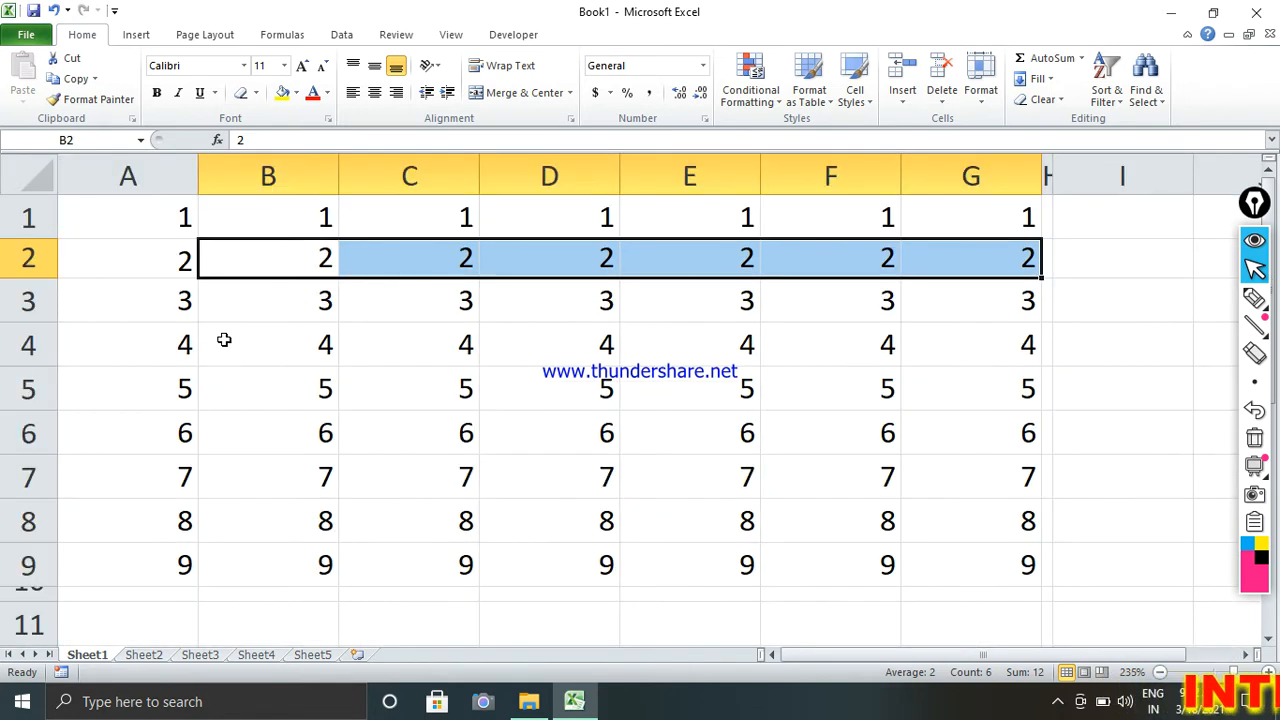
Rotate the numbers in A1:G9 with Angle Counterclockwise, followed by Angle Clockwise.
left_click_drag(166, 214, 954, 566)
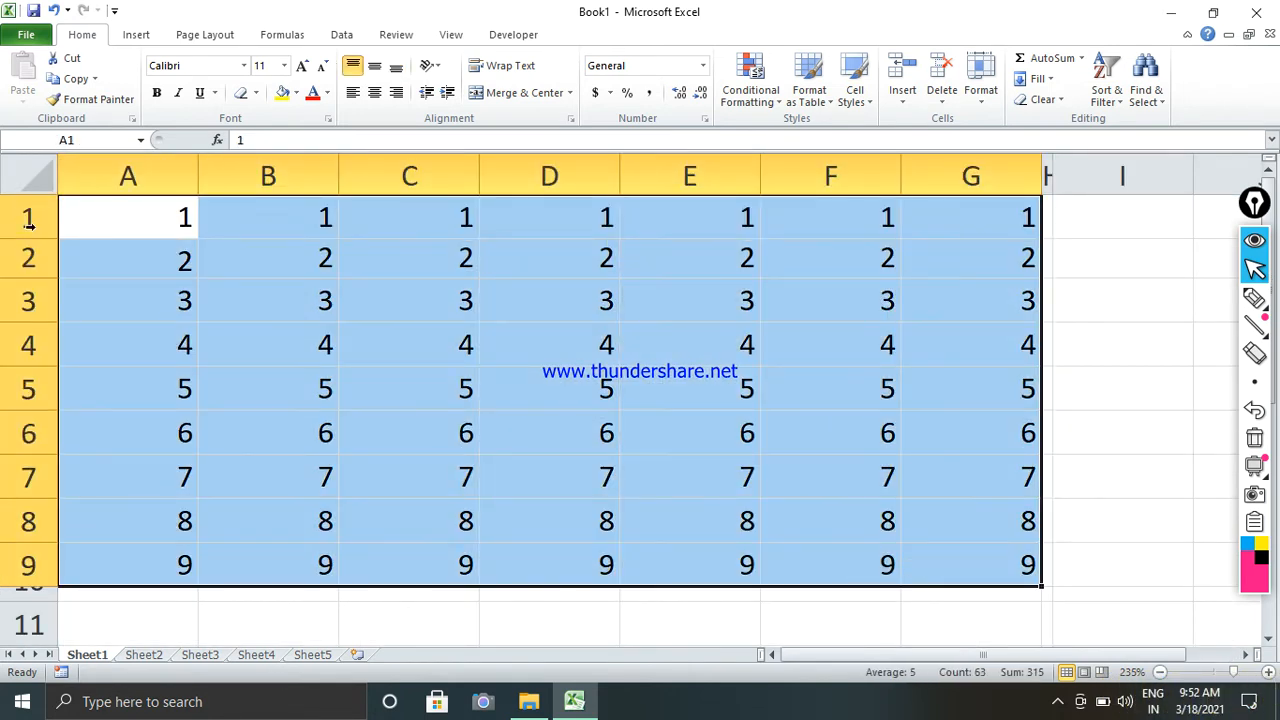
left_click(432, 68)
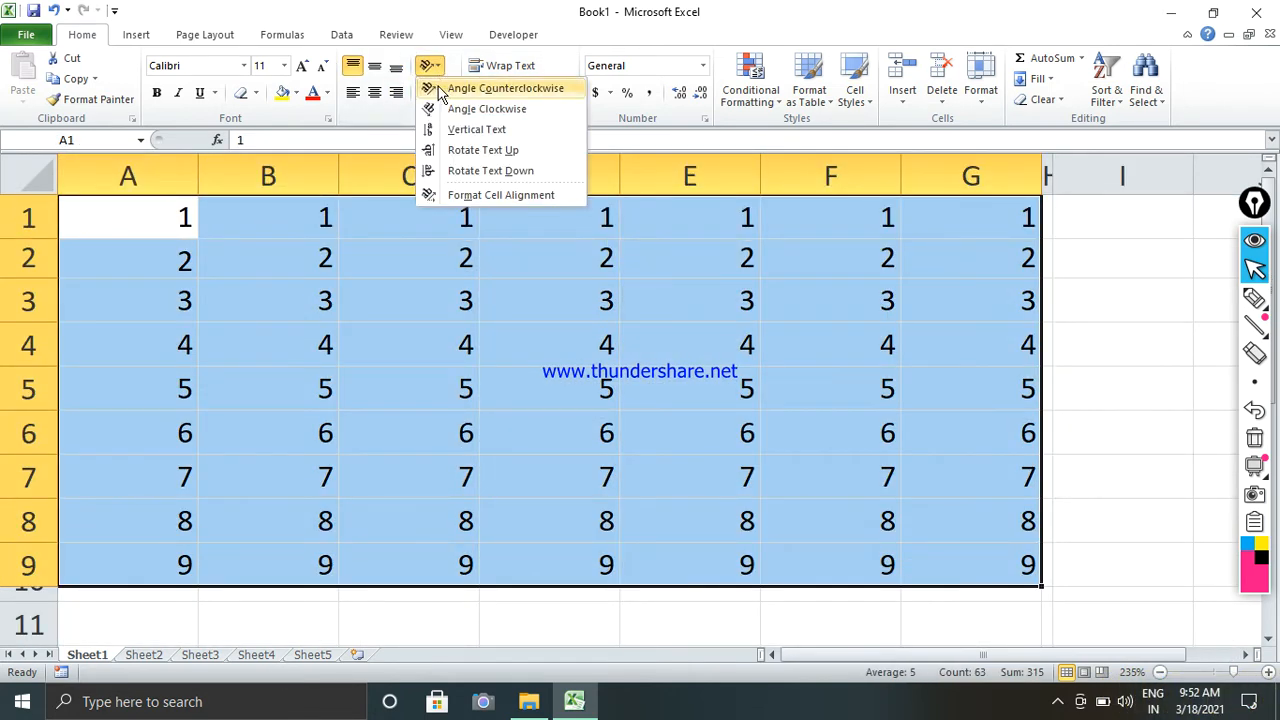
left_click(437, 88)
left_click(430, 66)
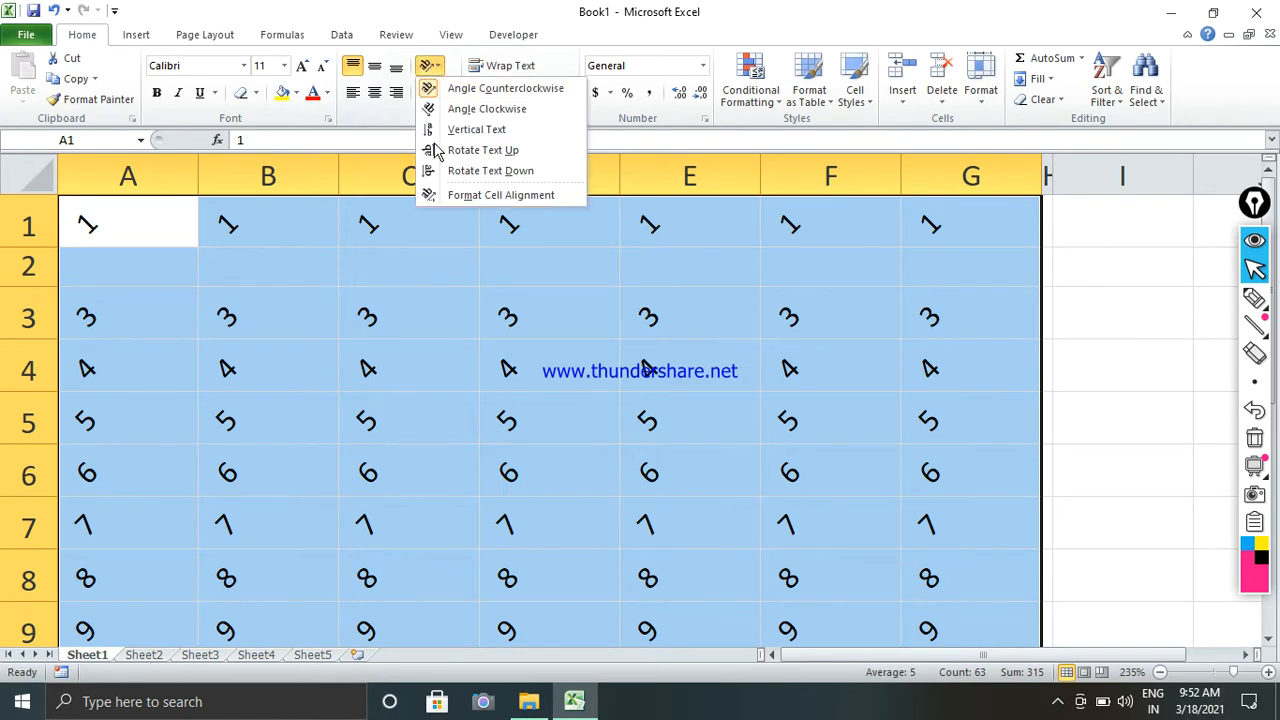
left_click(488, 112)
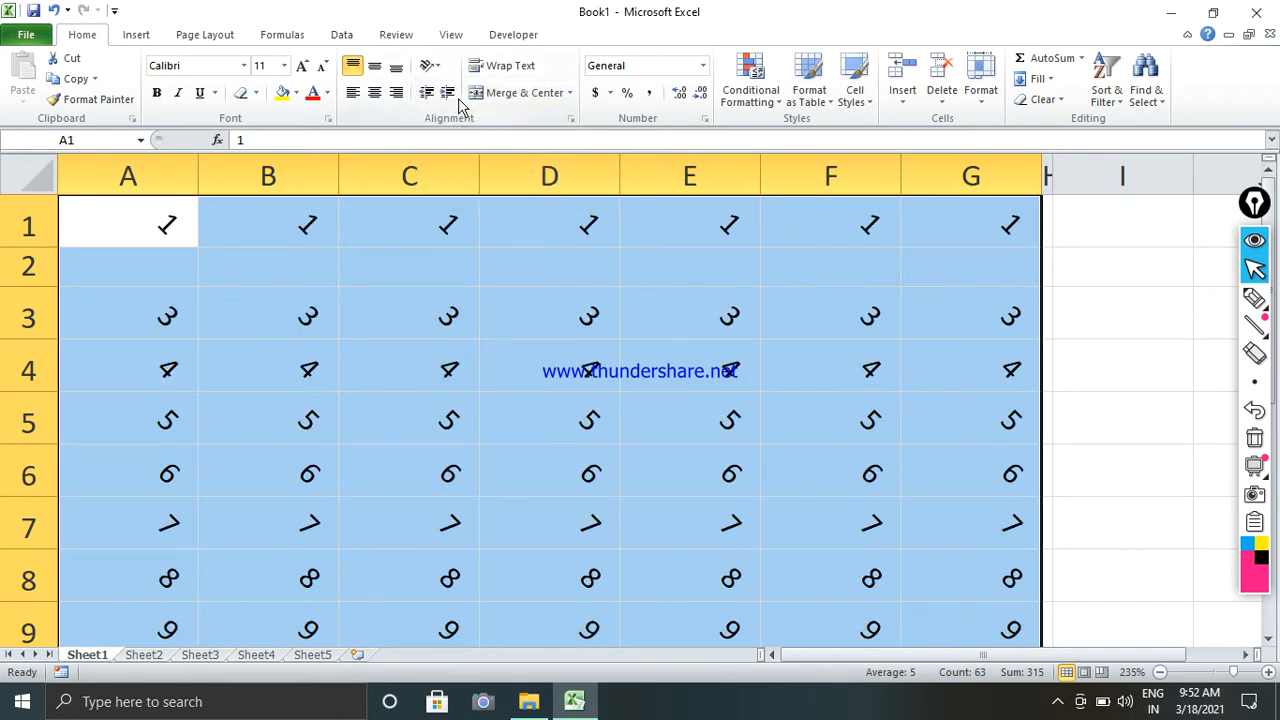
Change the text orientation of A1:G9 to Vertical Text, Rotate Text Up and finally Rotate Text Down.
left_click(430, 66)
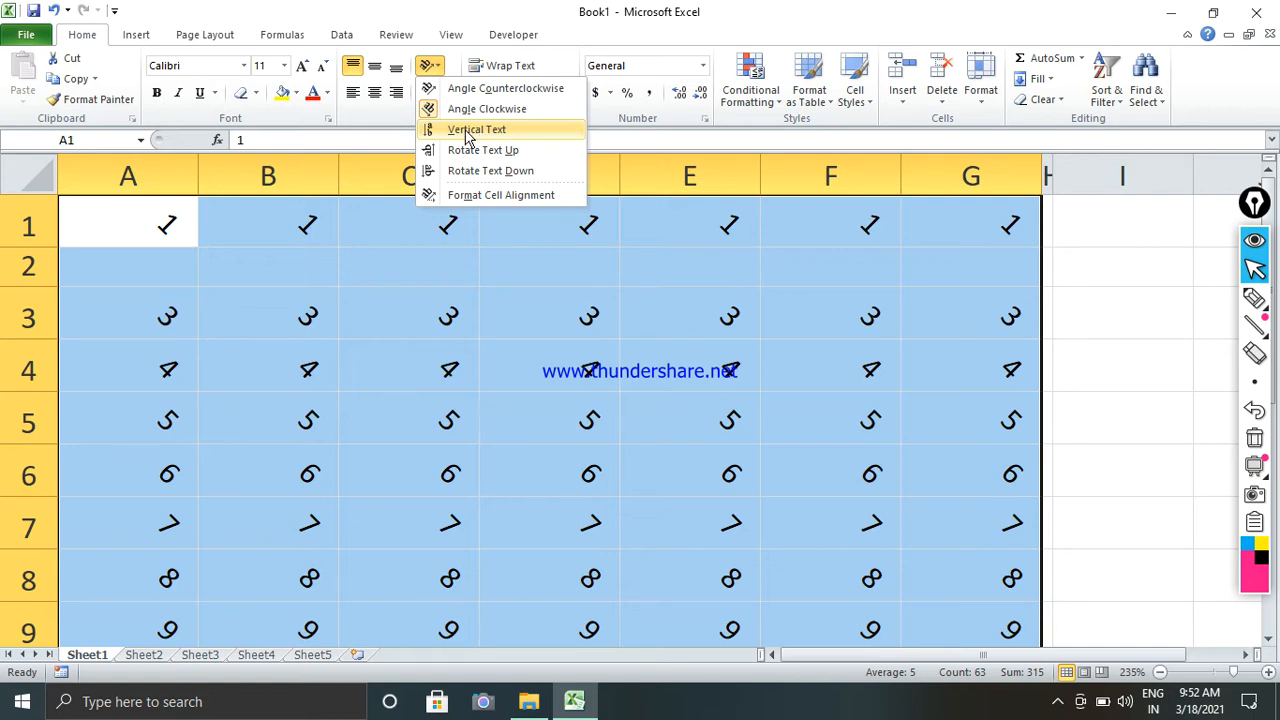
left_click(467, 133)
left_click(433, 70)
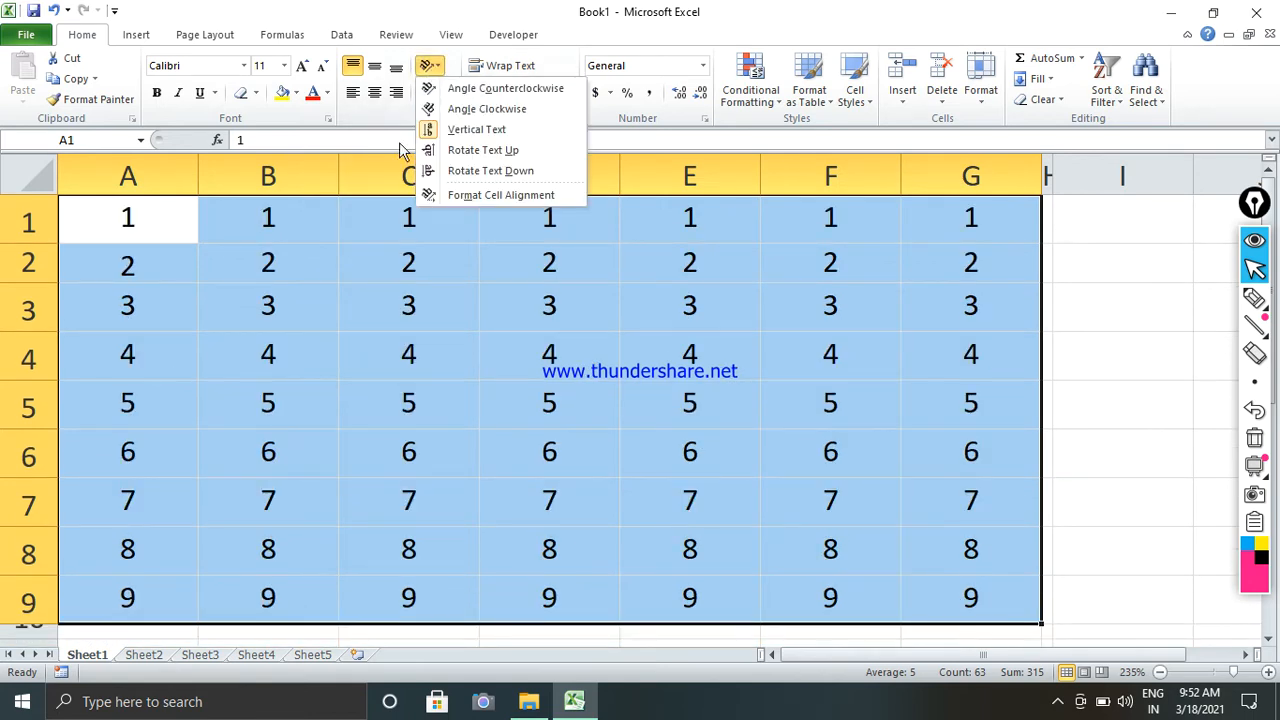
left_click(478, 152)
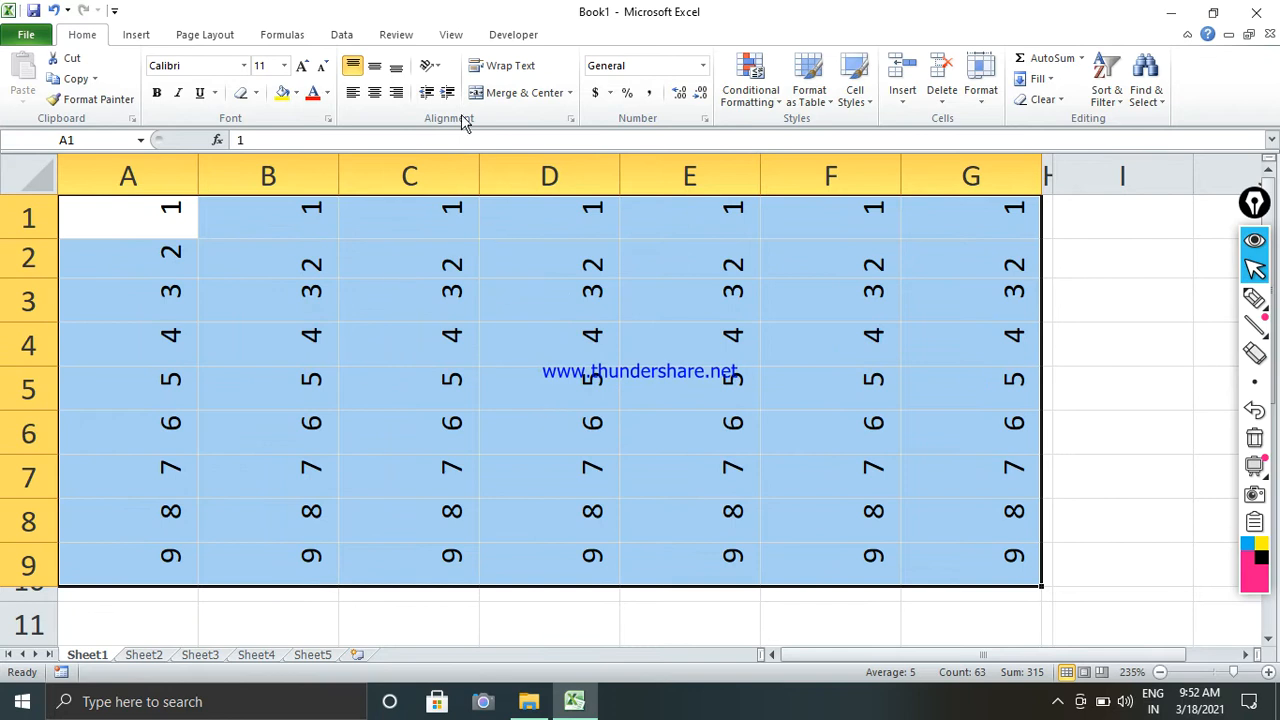
left_click(434, 68)
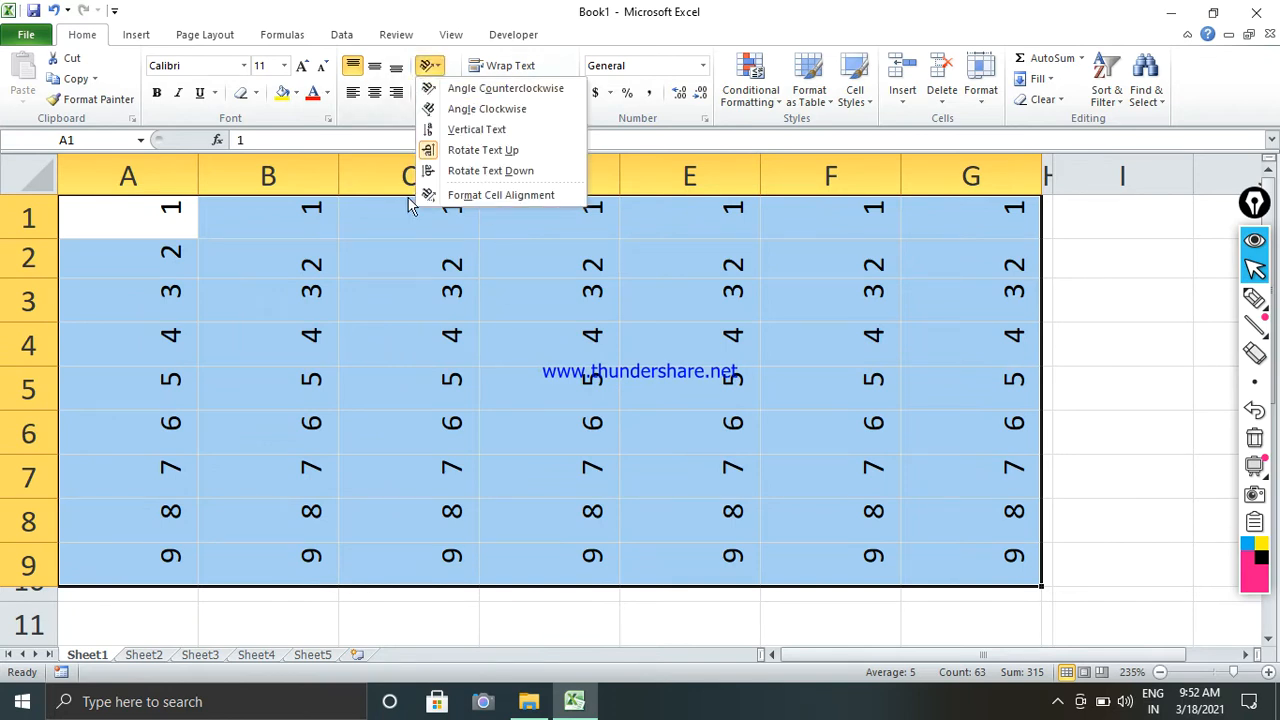
left_click(479, 176)
Apply a custom text orientation of about -37 degrees to A1:G9 in the cell alignment settings.
left_click(433, 68)
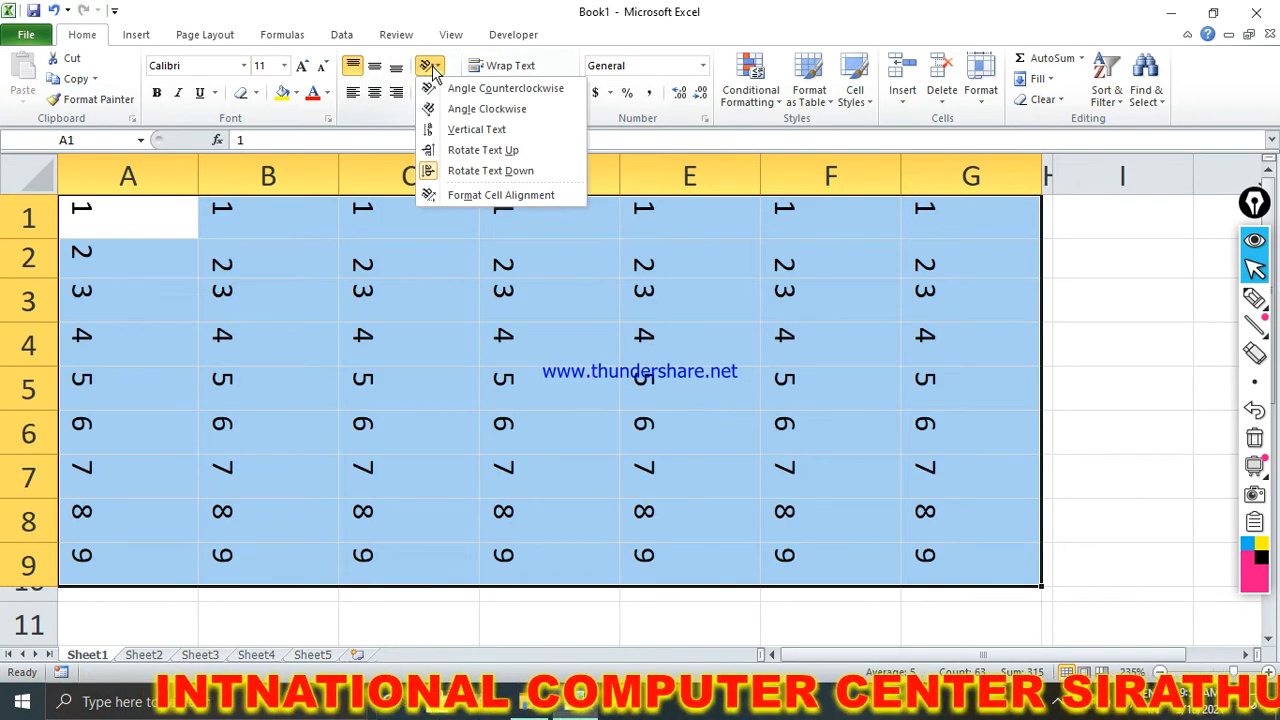
left_click(496, 197)
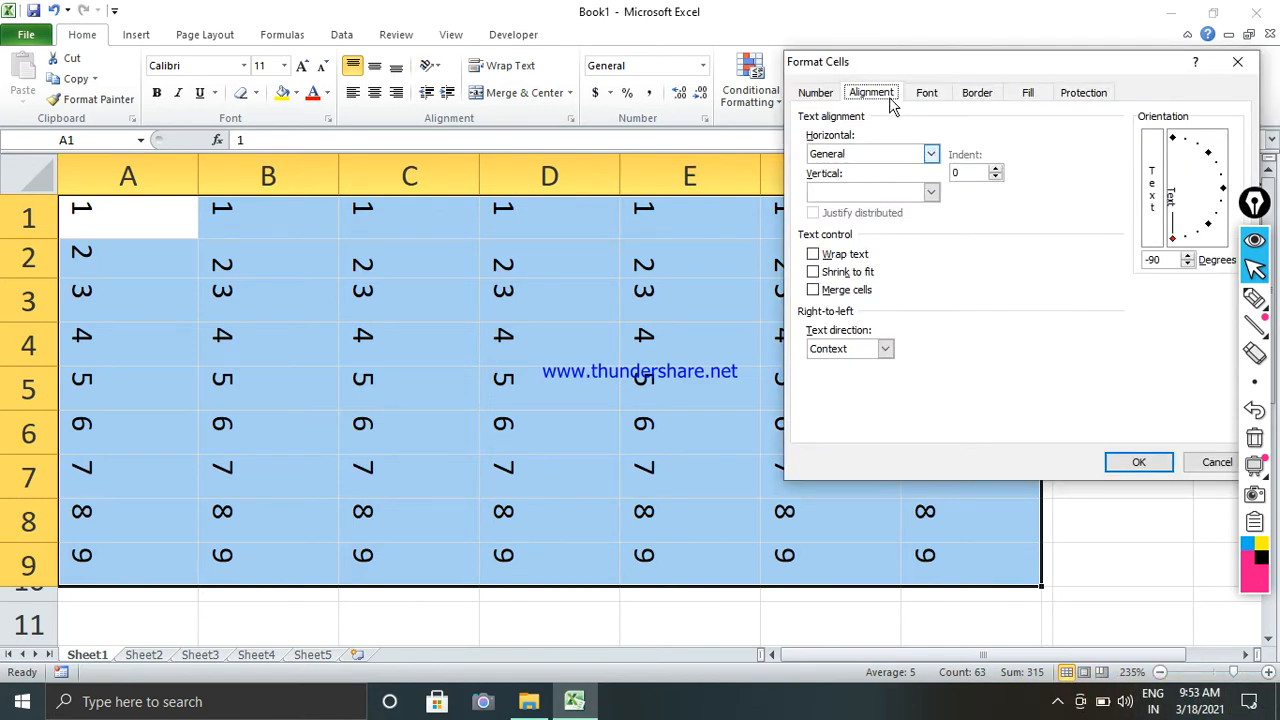
left_click_drag(907, 62, 687, 71)
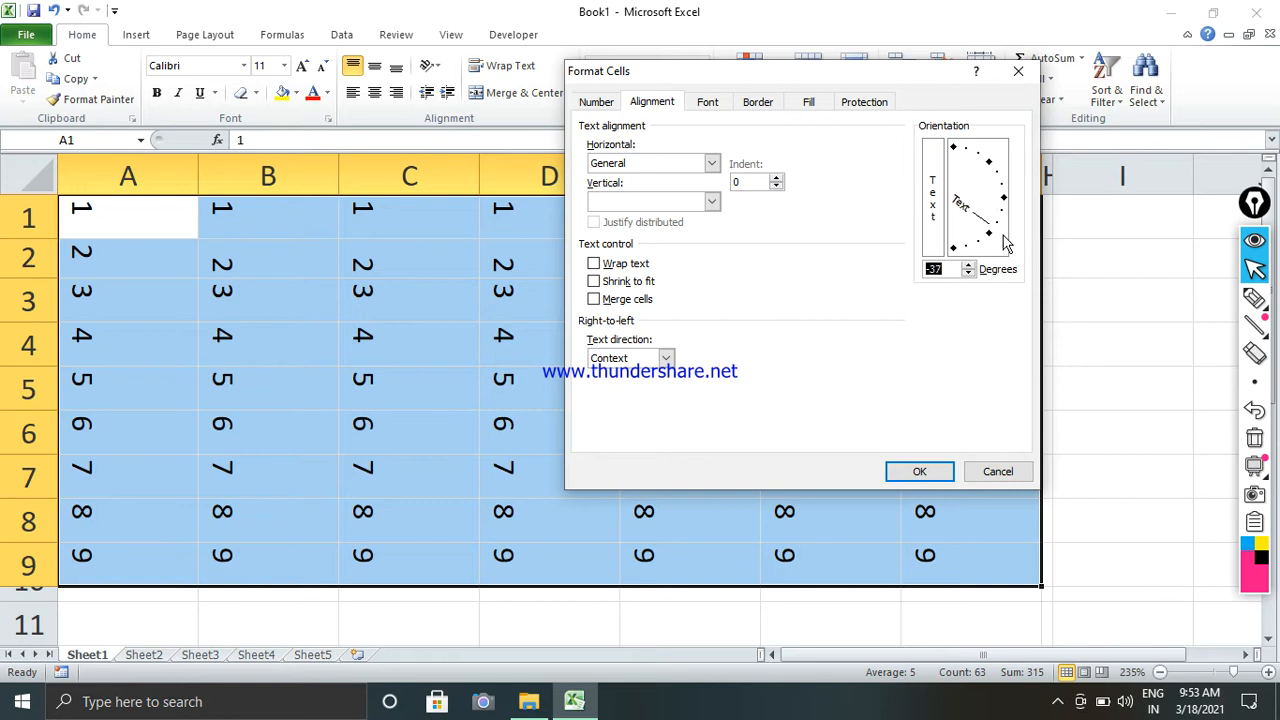
left_click(920, 471)
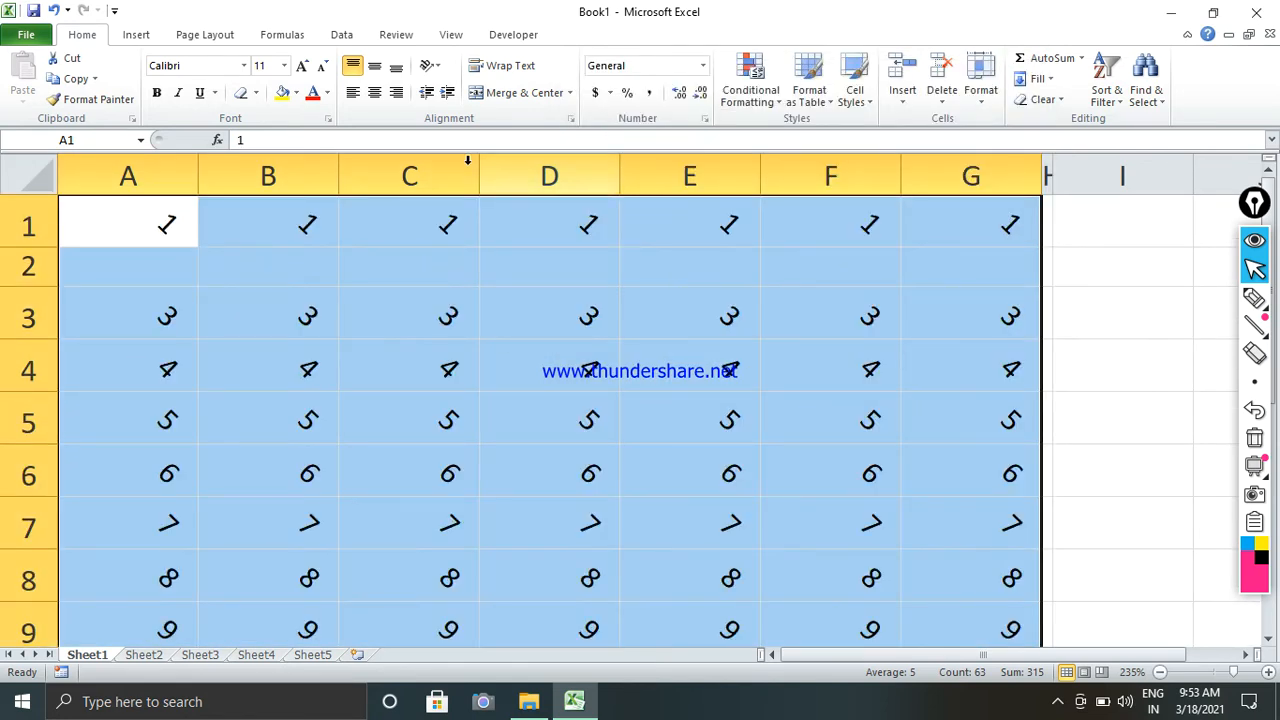
Reset the text orientation of A1:G9 to 0 degrees in the cell alignment settings.
left_click(430, 65)
left_click(490, 195)
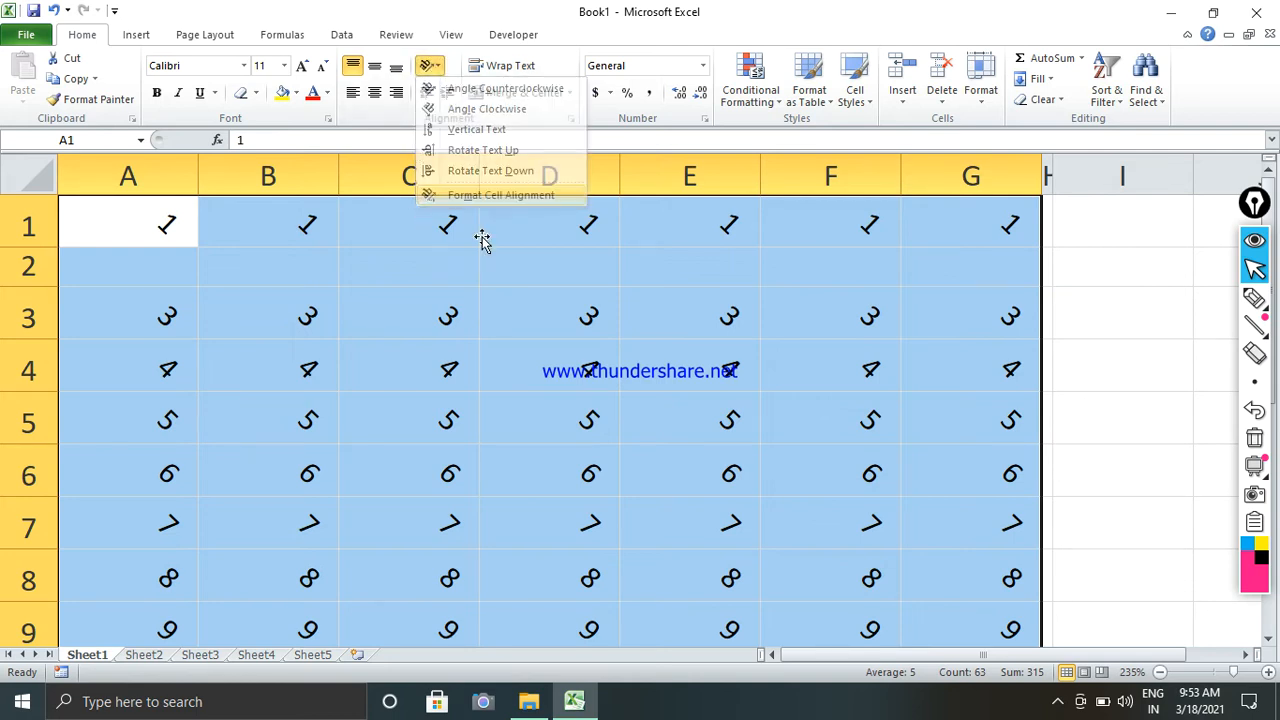
left_click(1004, 198)
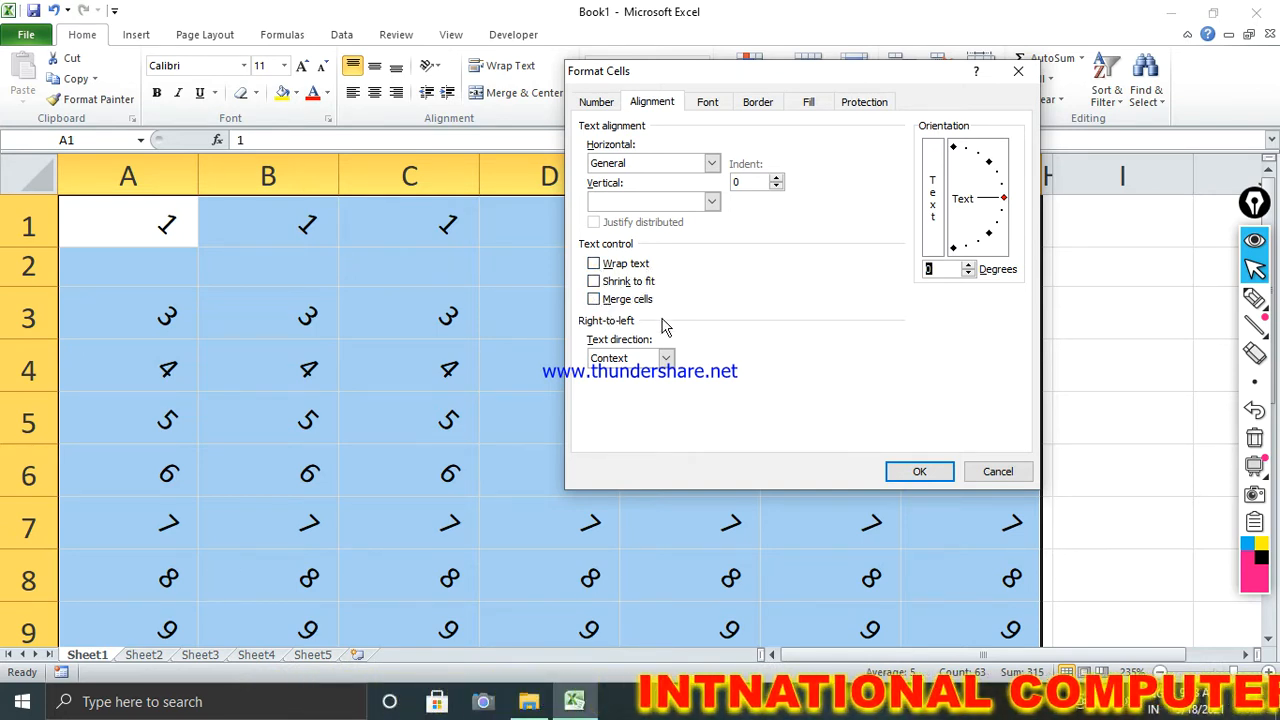
left_click(930, 474)
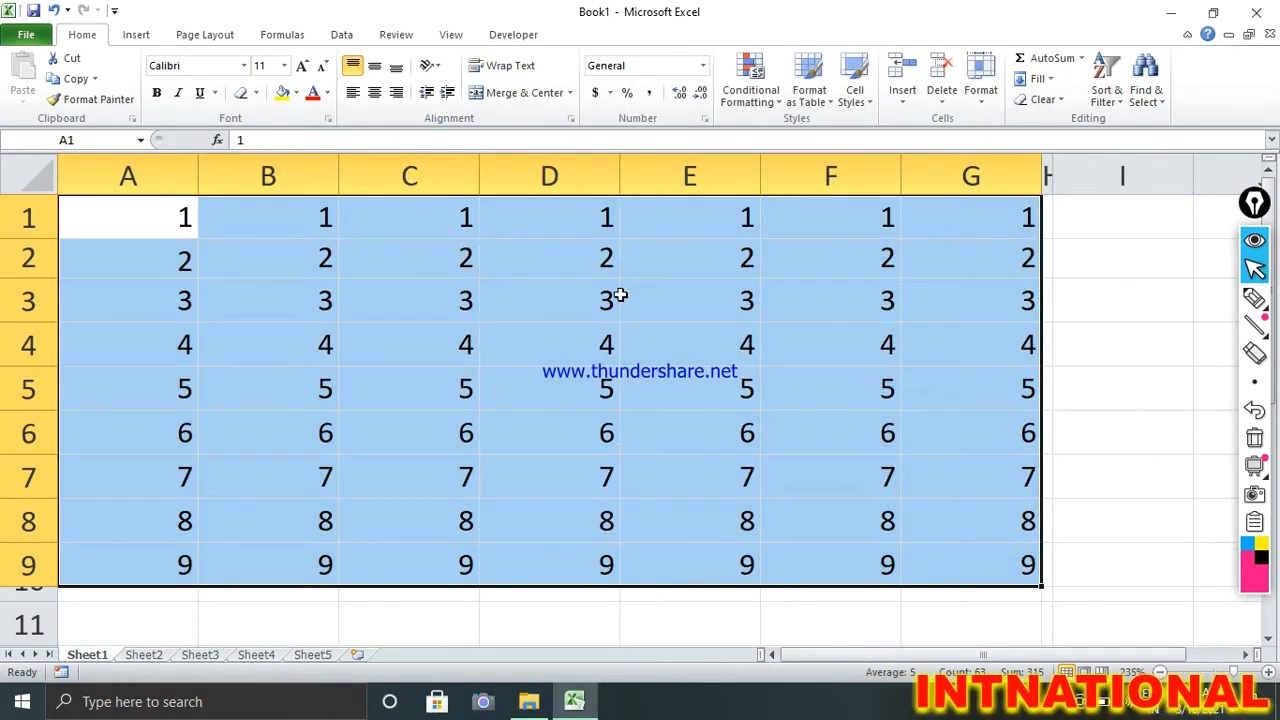
Enter the text INTERNATIONAOL in cell C12 below the number table.
left_click(615, 292)
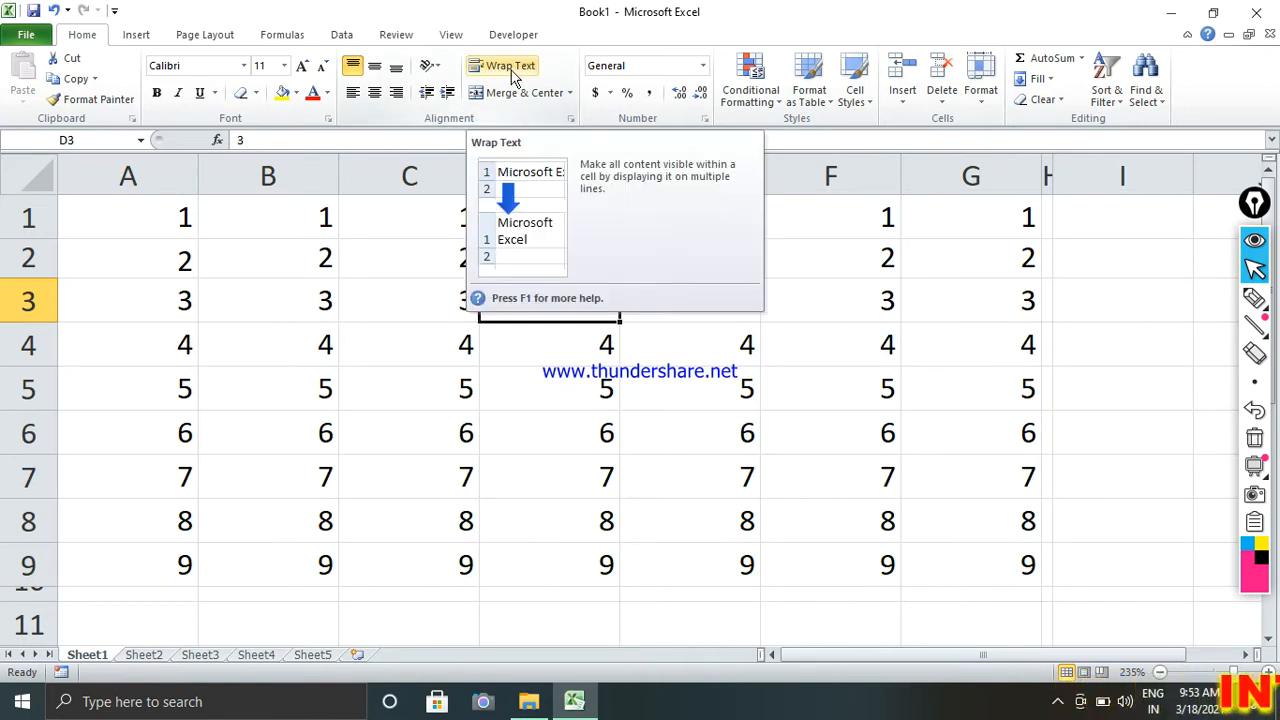
scroll(536, 313, "down", 3)
scroll(470, 294, "up", 2)
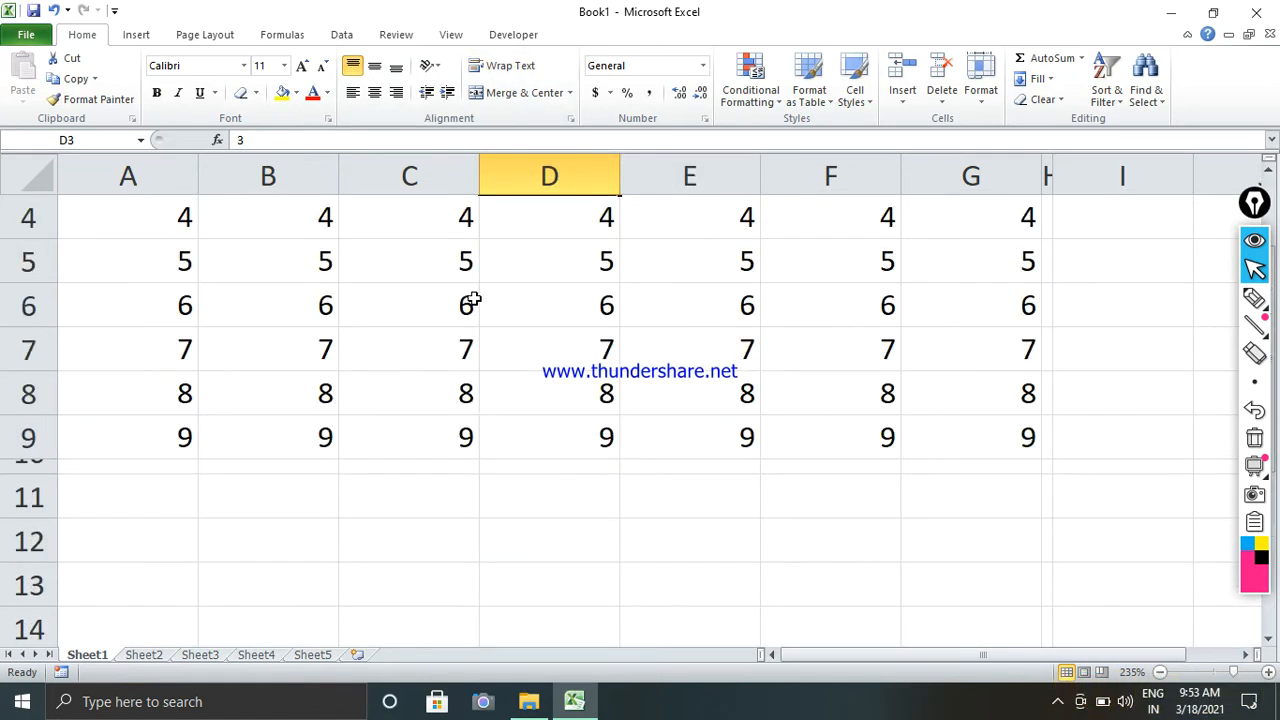
scroll(443, 437, "down", 2)
left_click(456, 279)
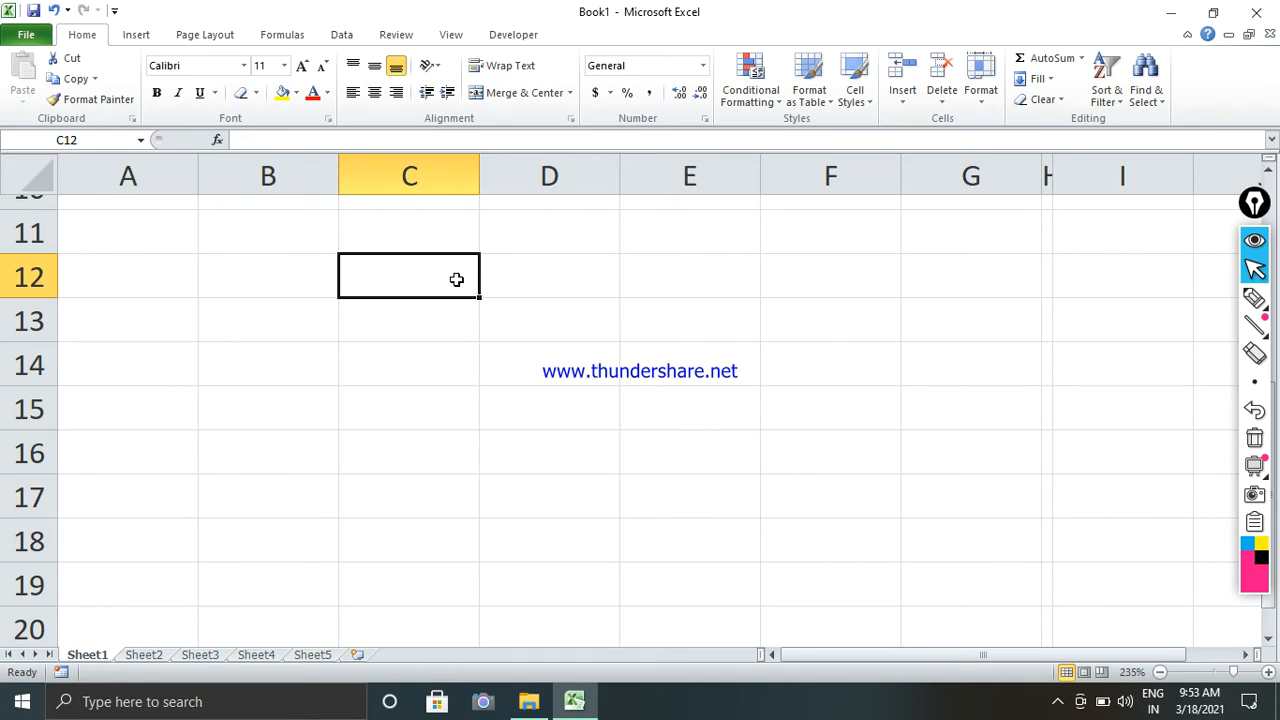
type("INTERNATIONAOL")
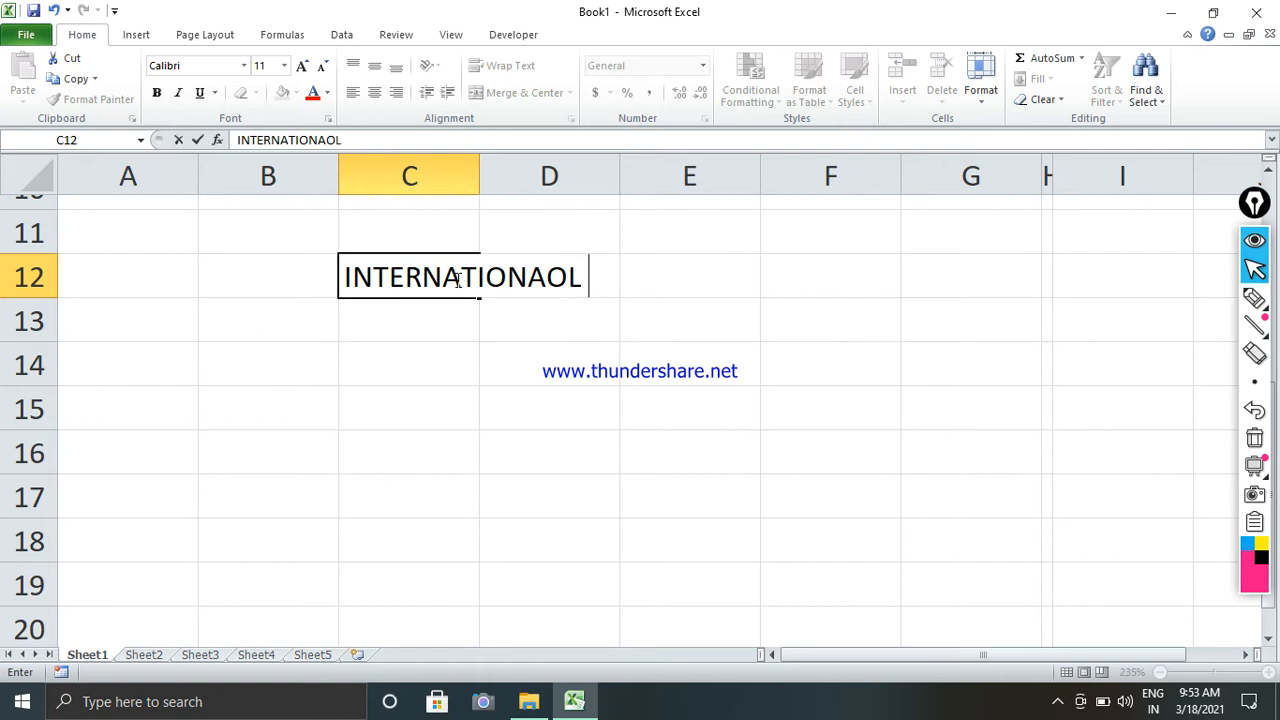
key("Return")
Turn on Wrap Text for the long word in cell C12.
left_click(455, 278)
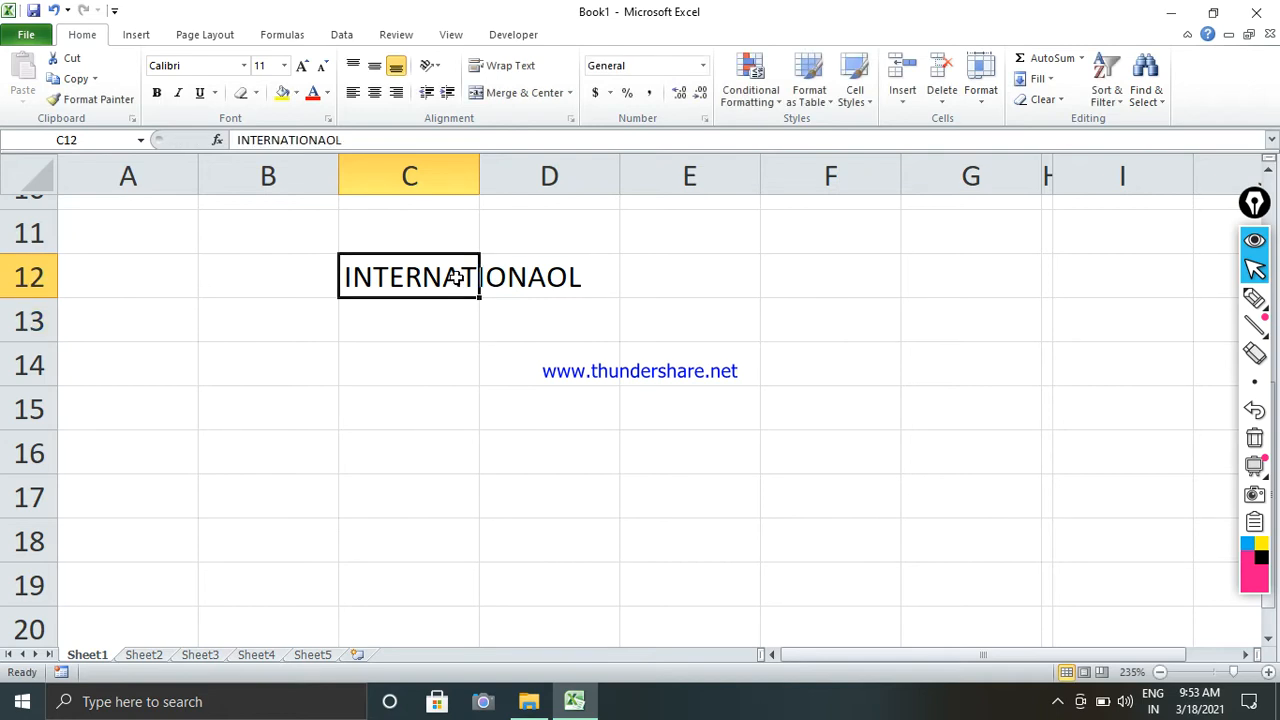
double_click(484, 277)
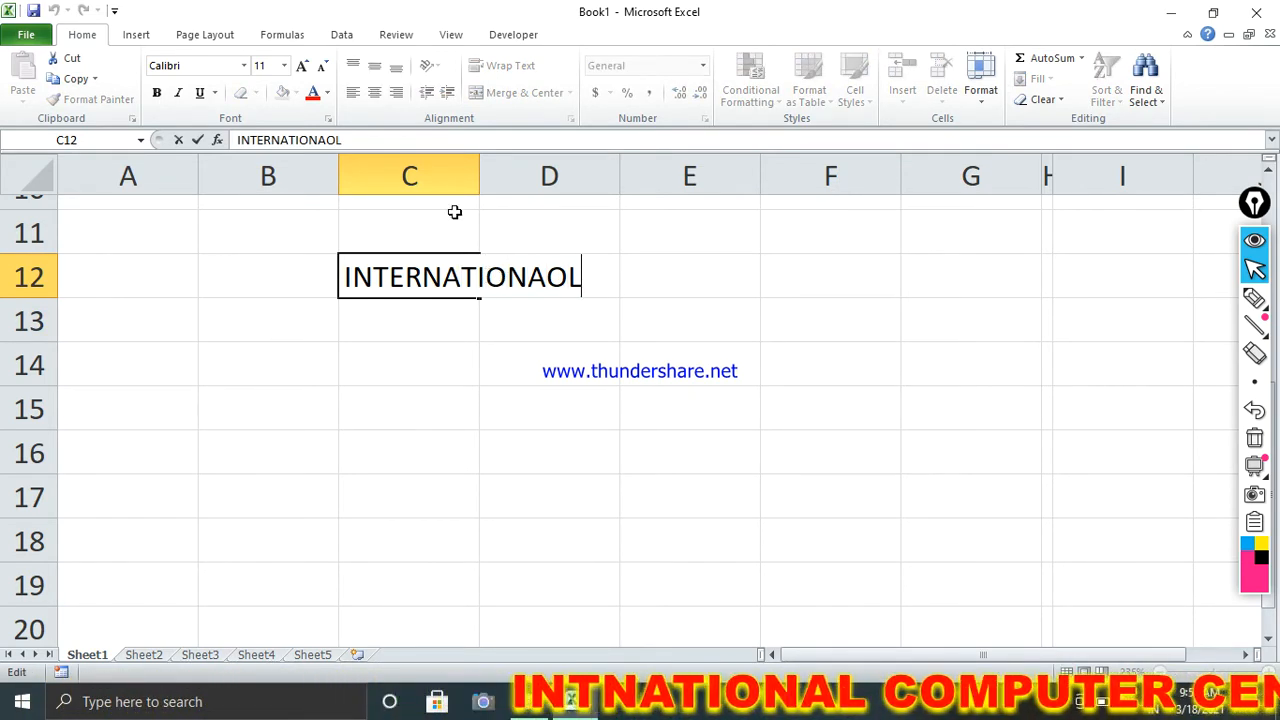
left_click(451, 363)
left_click(449, 270)
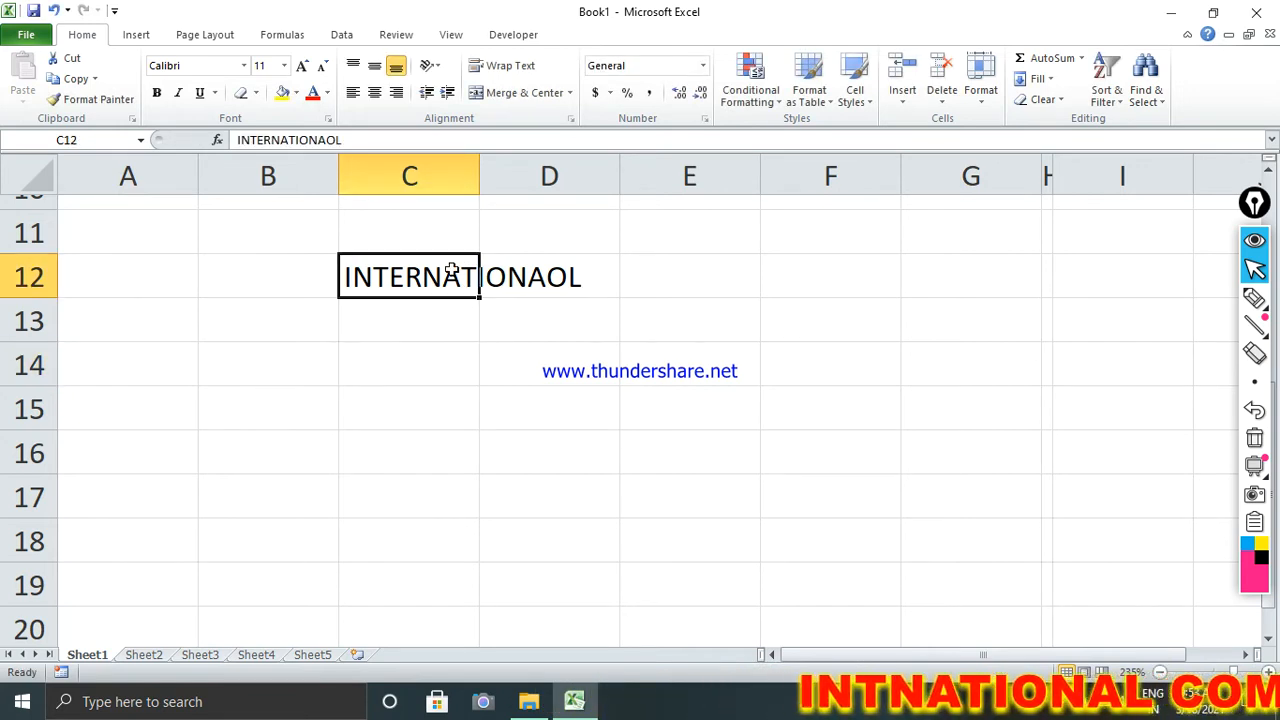
left_click(505, 66)
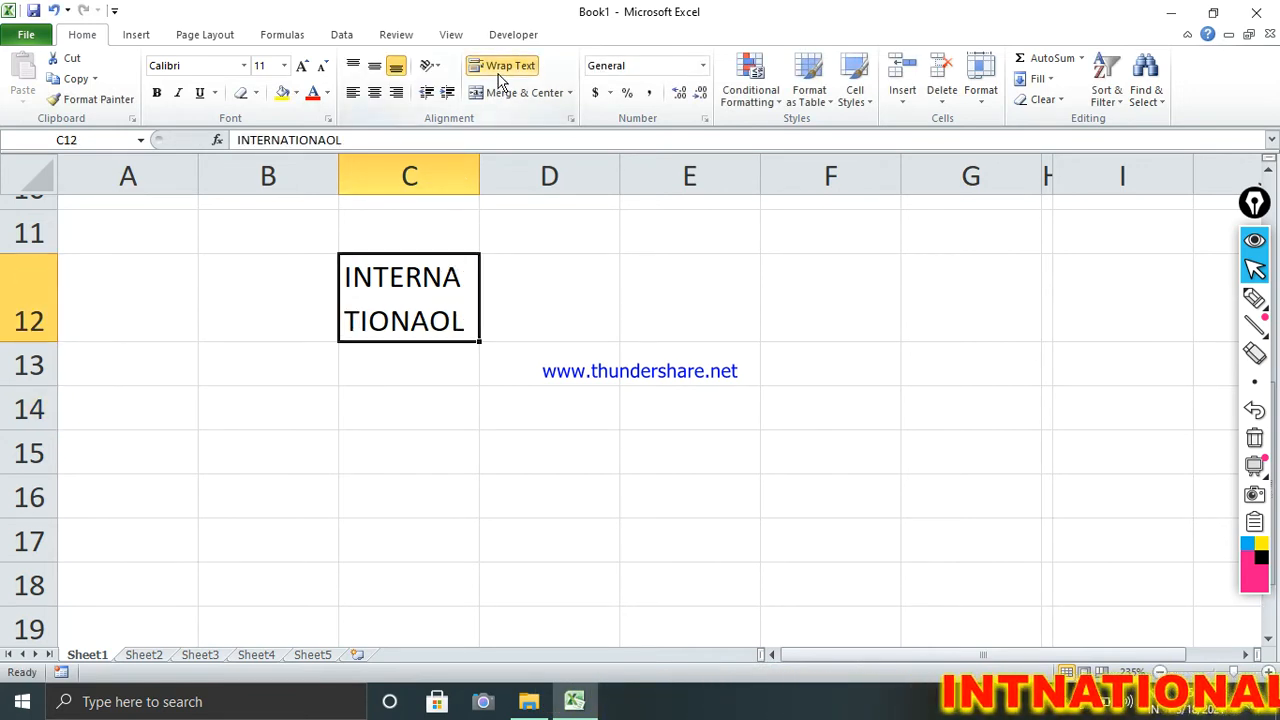
Add a line break after the word in C12 and enter COMPUTER on the new line.
double_click(466, 321)
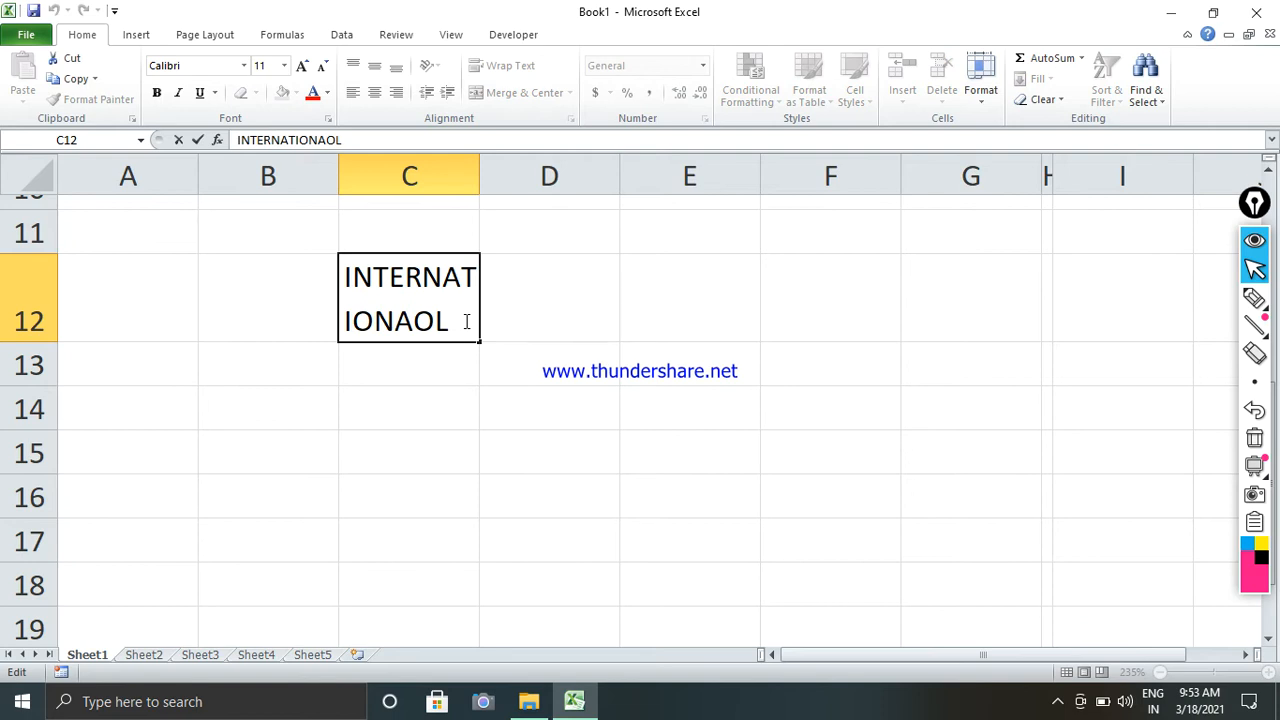
key("alt+Return")
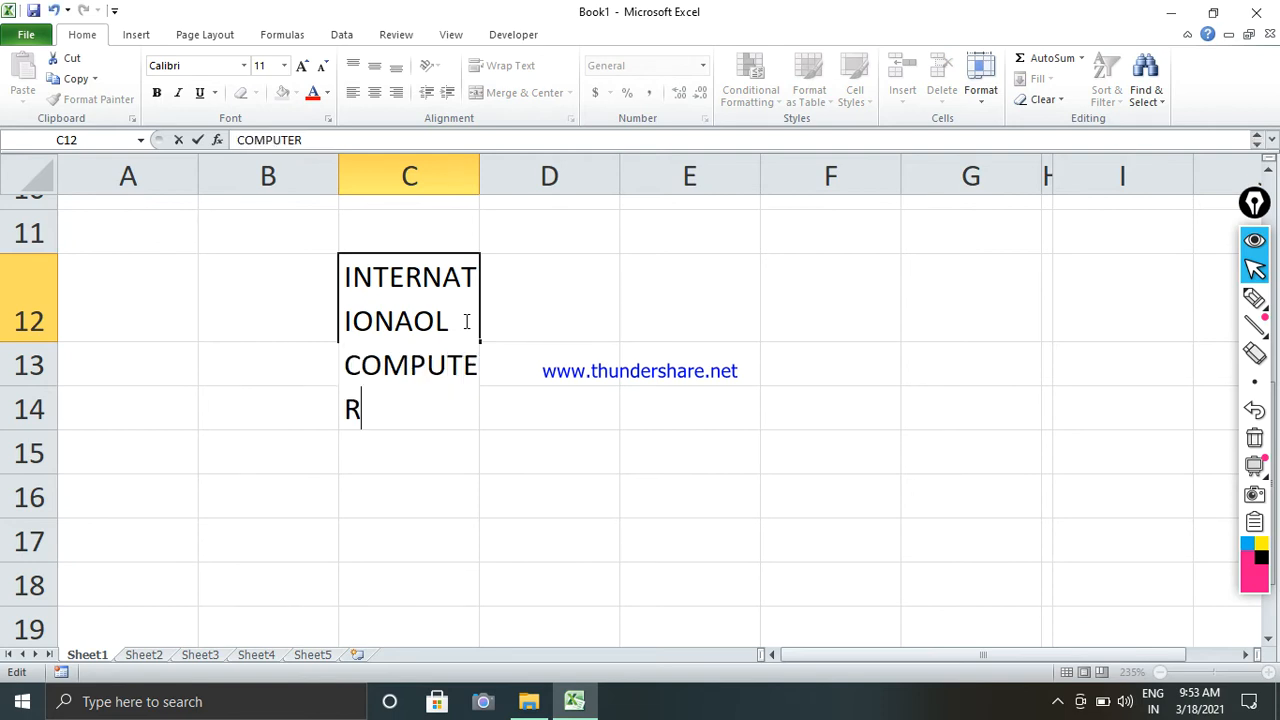
type("COMPUTER")
key("Return")
Turn off Wrap Text for the two-word entry in cell C12.
left_click(463, 321)
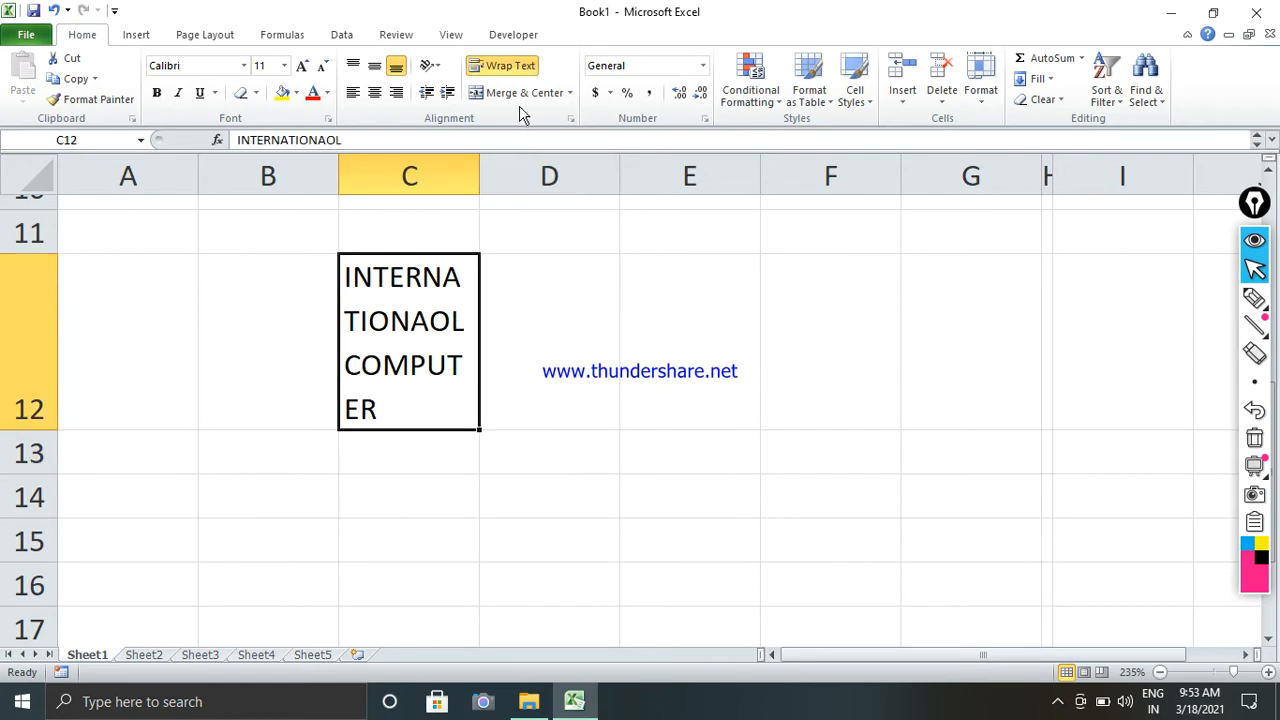
left_click(515, 65)
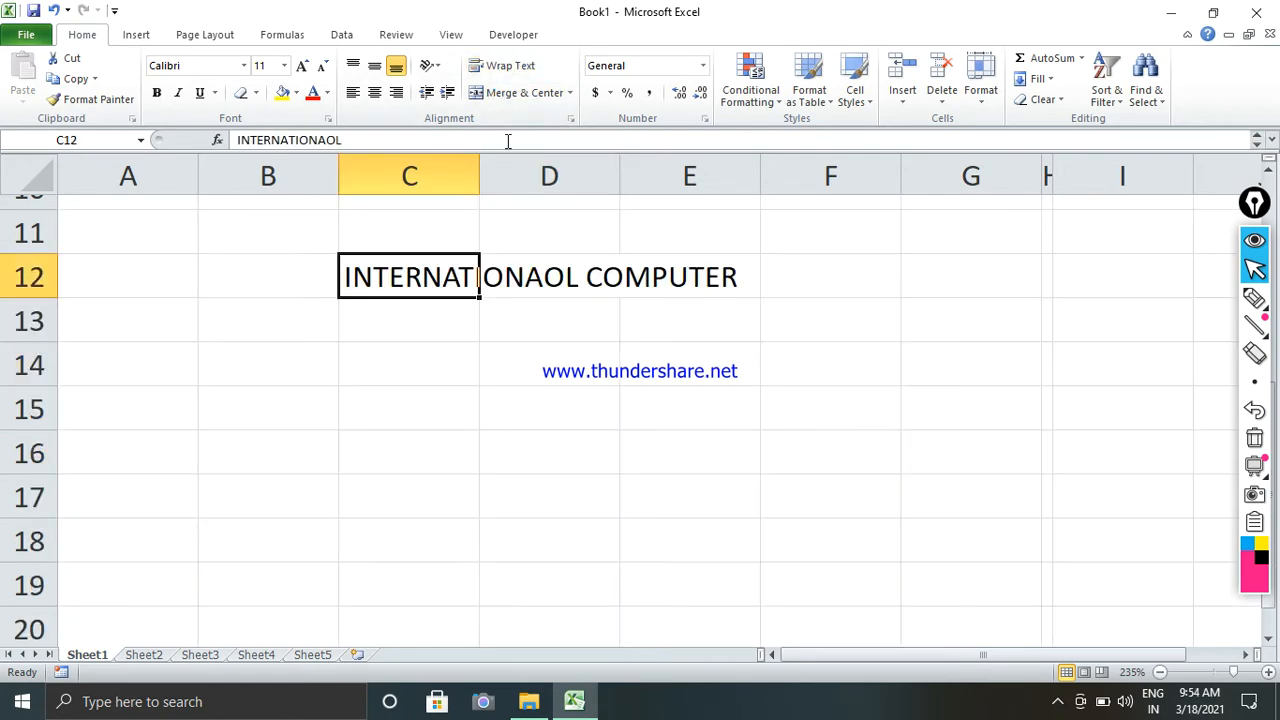
scroll(452, 270, "down", 1)
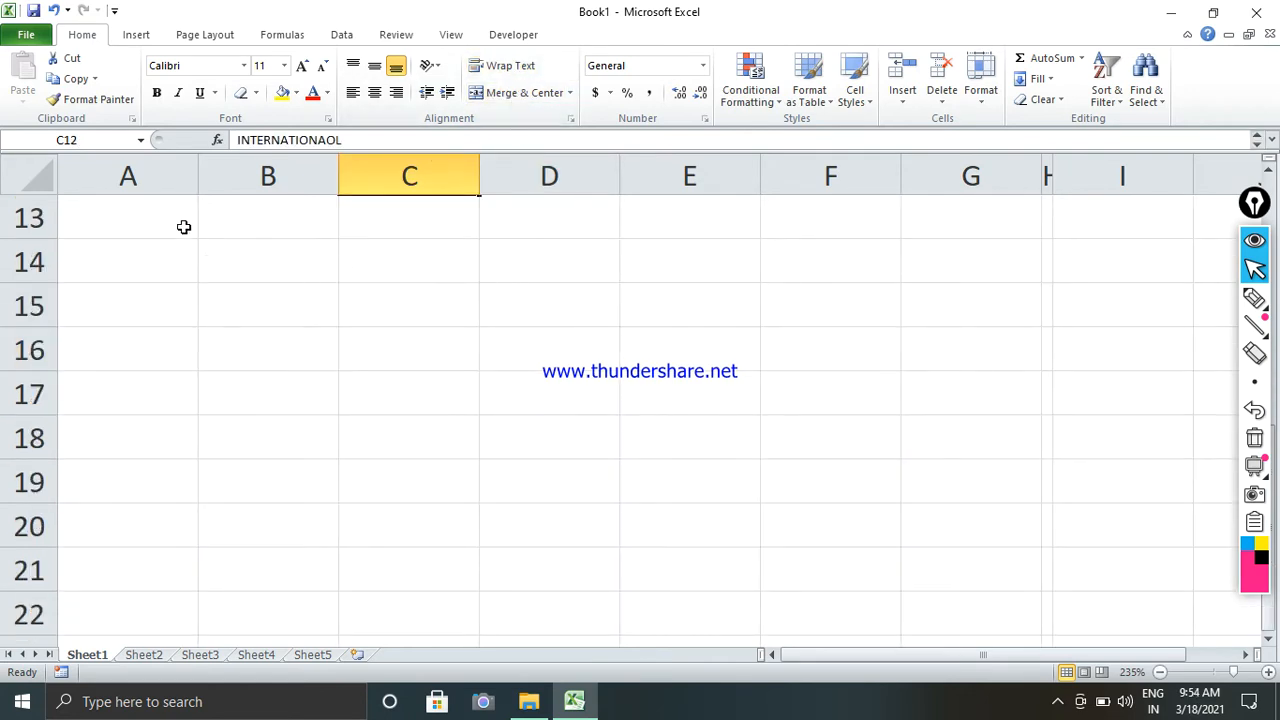
Merge and center the empty cell range A13:G20 into a single cell.
left_click_drag(184, 227, 863, 480)
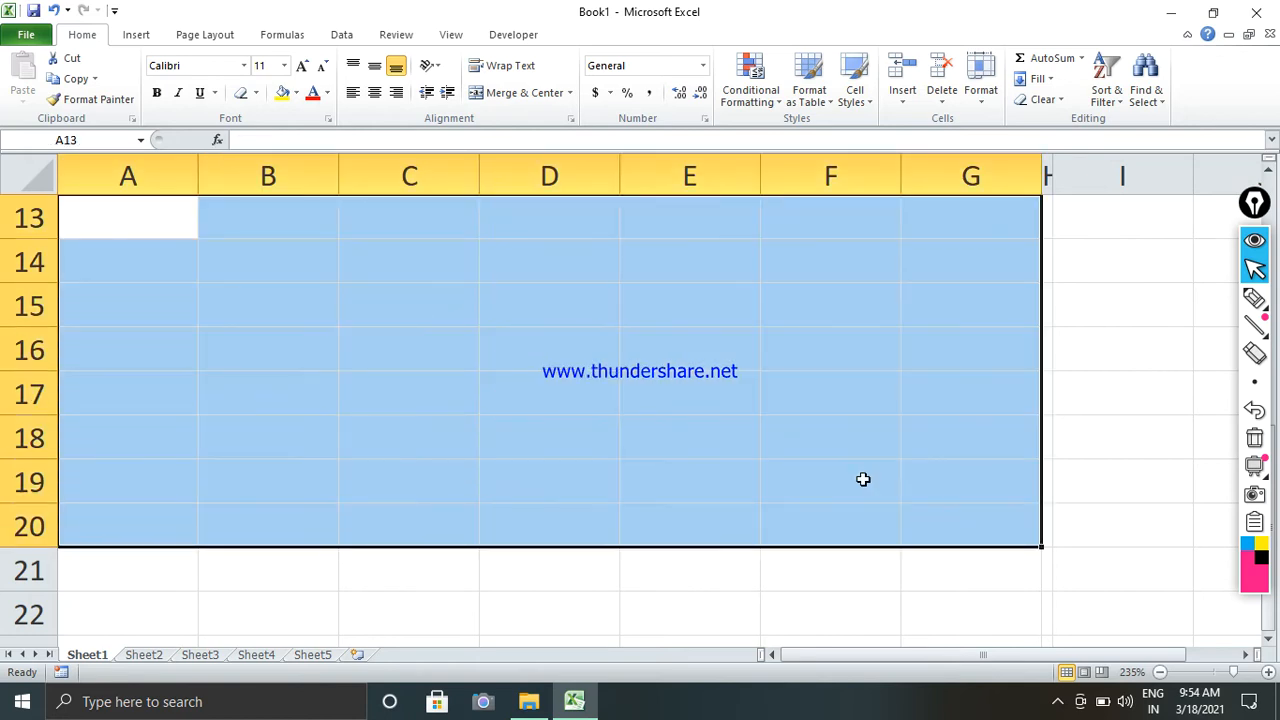
left_click(570, 94)
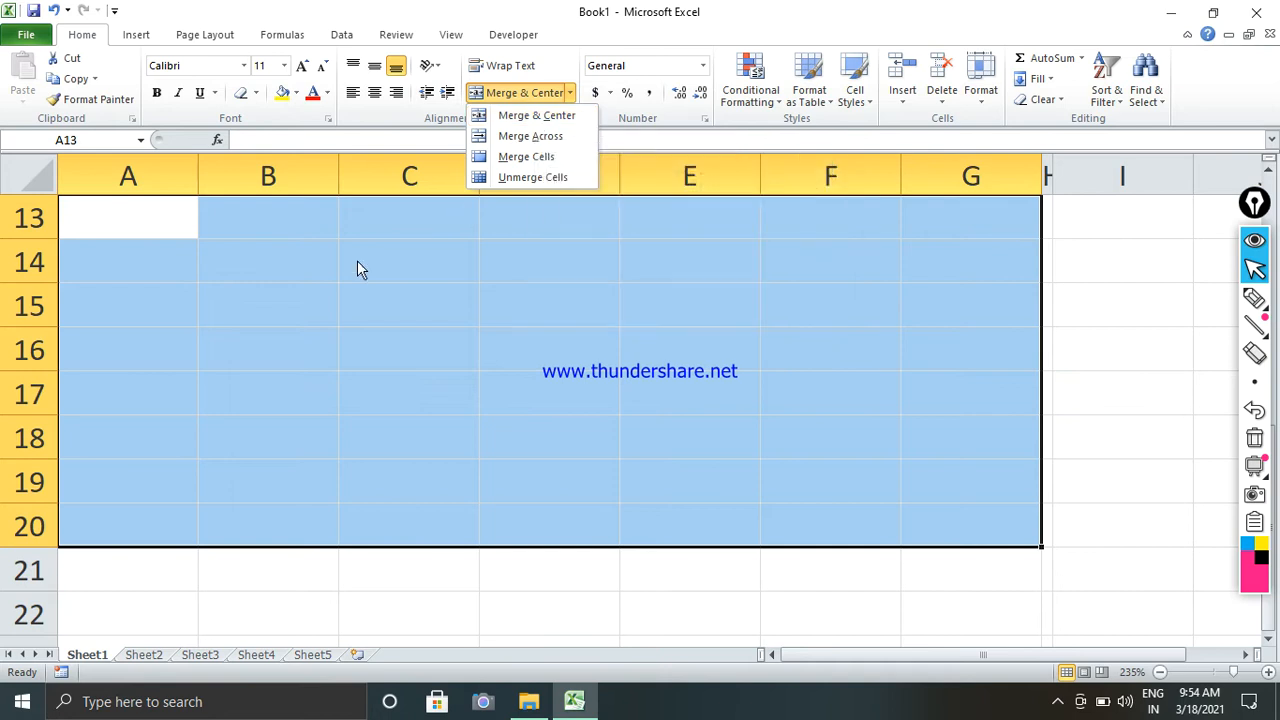
left_click(538, 116)
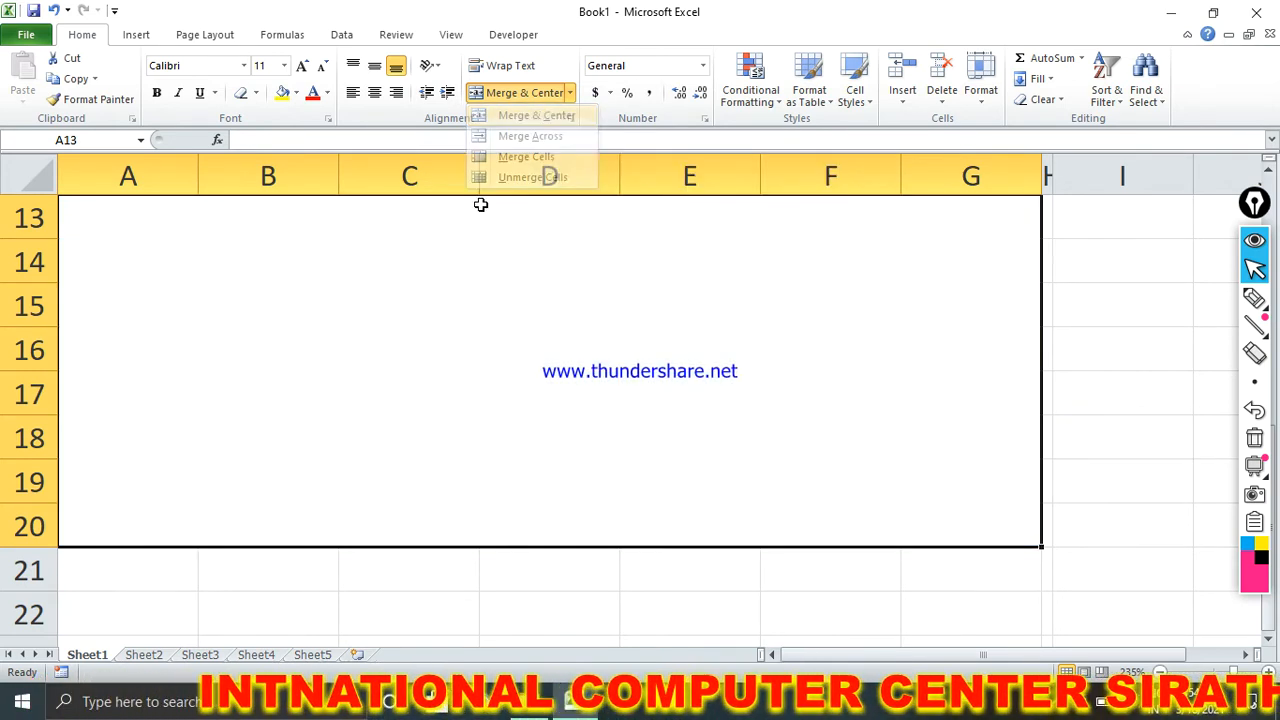
Unmerge the large merged cell A13:G20 back into individual cells.
left_click(570, 93)
left_click(532, 177)
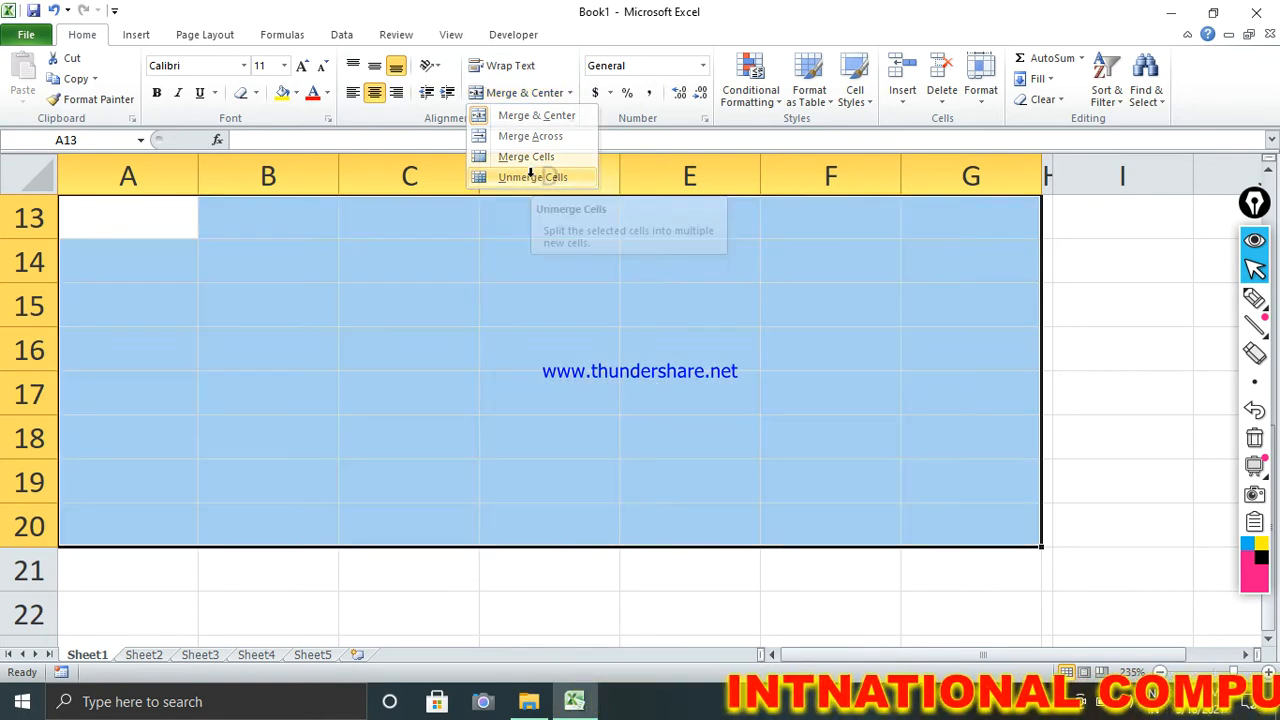
left_click(440, 305)
Merge the cells B14:F19 across so that each row becomes one wide cell.
left_click_drag(254, 246, 877, 483)
left_click(570, 93)
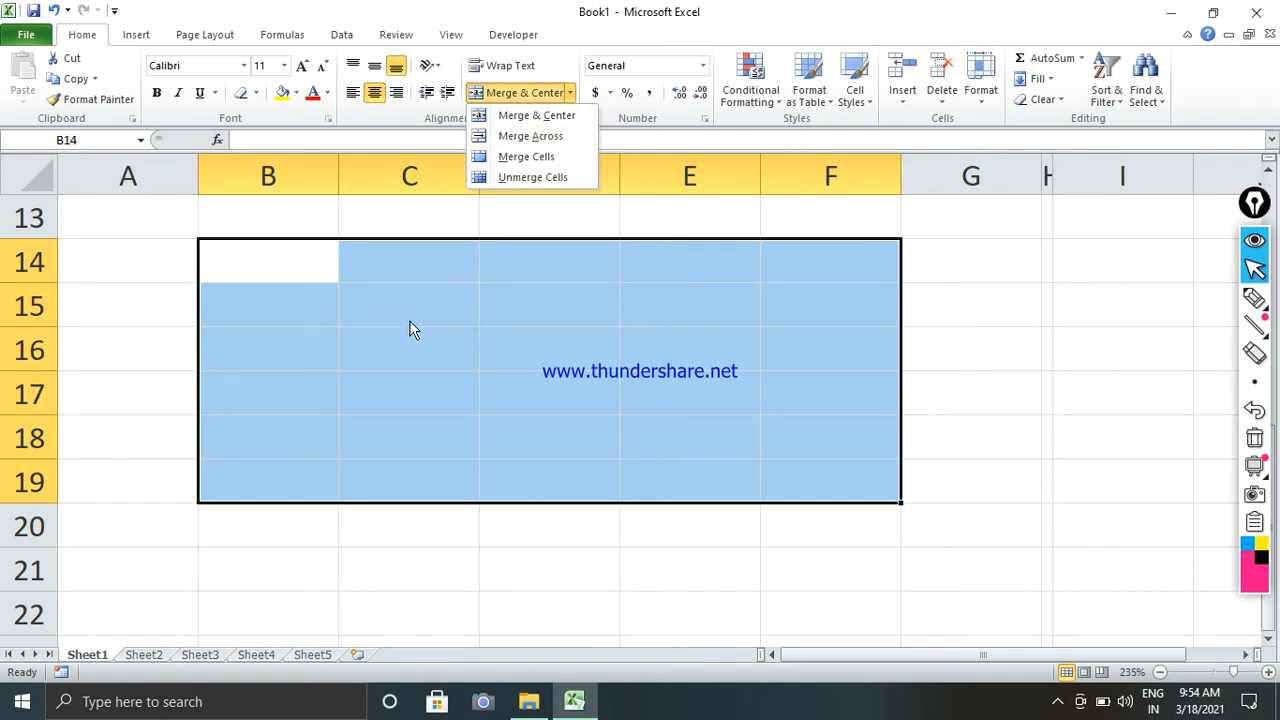
left_click(530, 136)
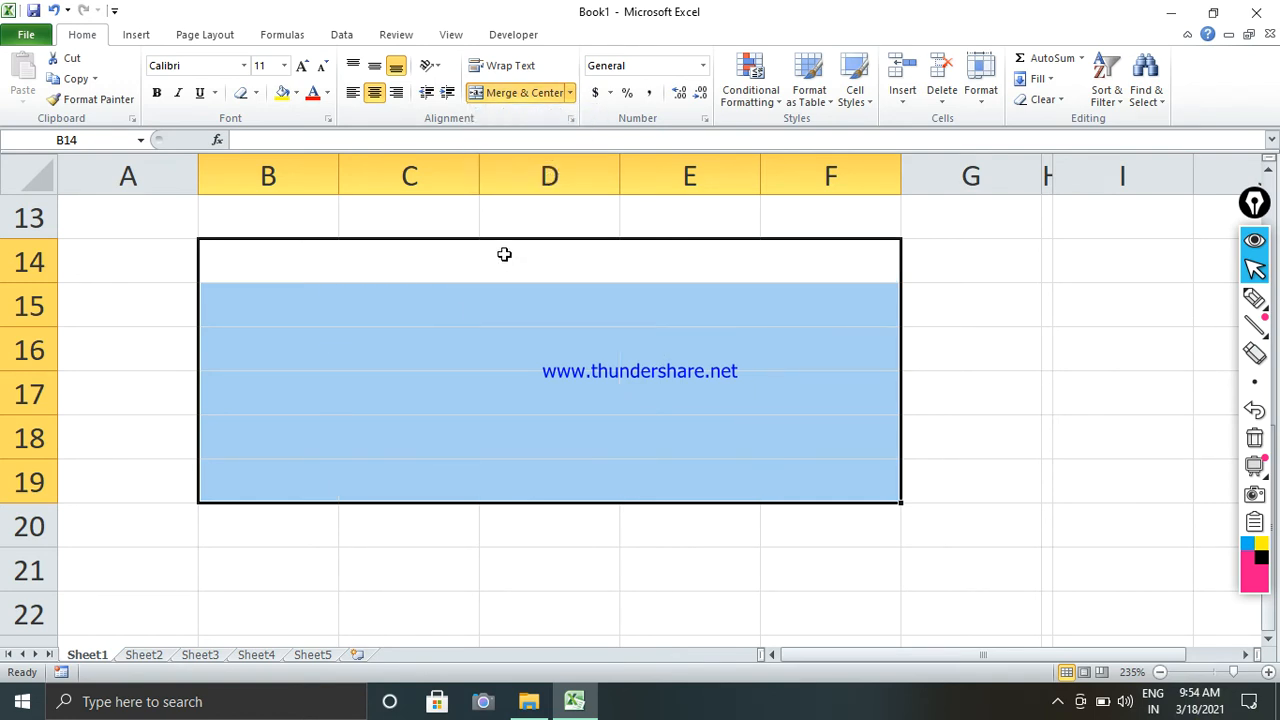
left_click(503, 255)
left_click(513, 368)
left_click(520, 426)
Apply outside borders to the row-merged block B14:F19.
left_click_drag(507, 258, 508, 469)
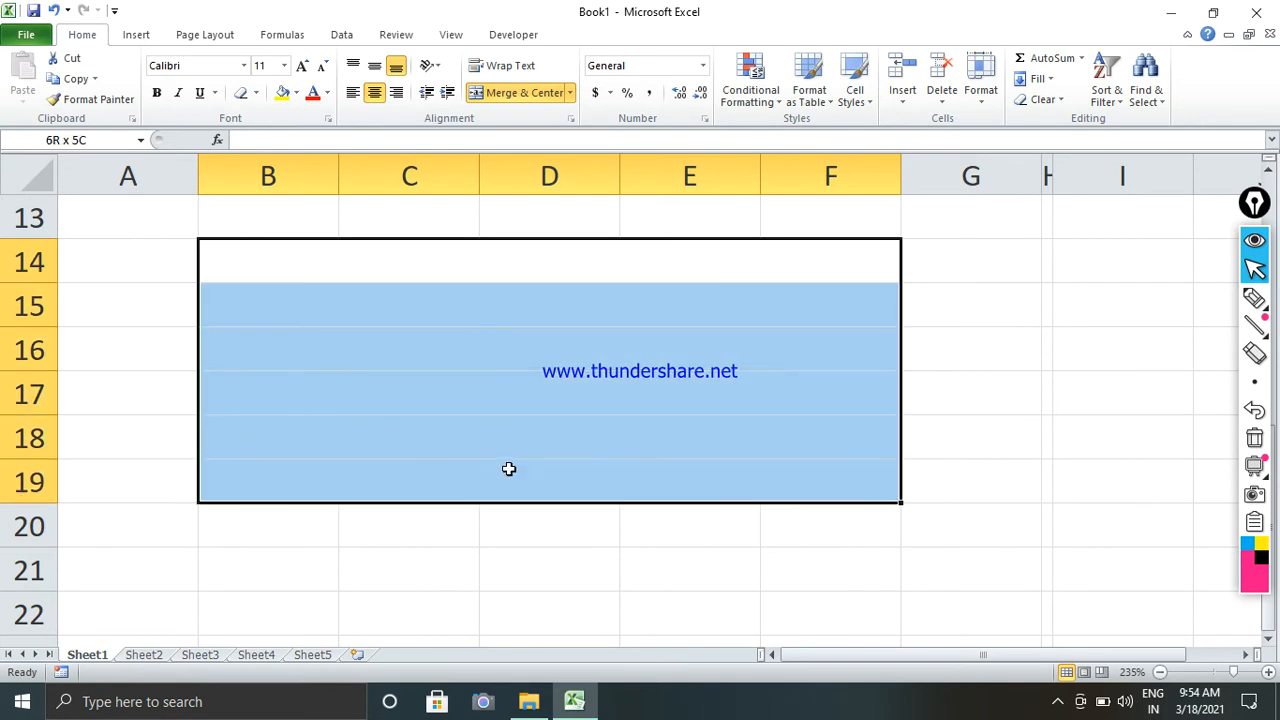
left_click(256, 92)
left_click(278, 260)
left_click(466, 322)
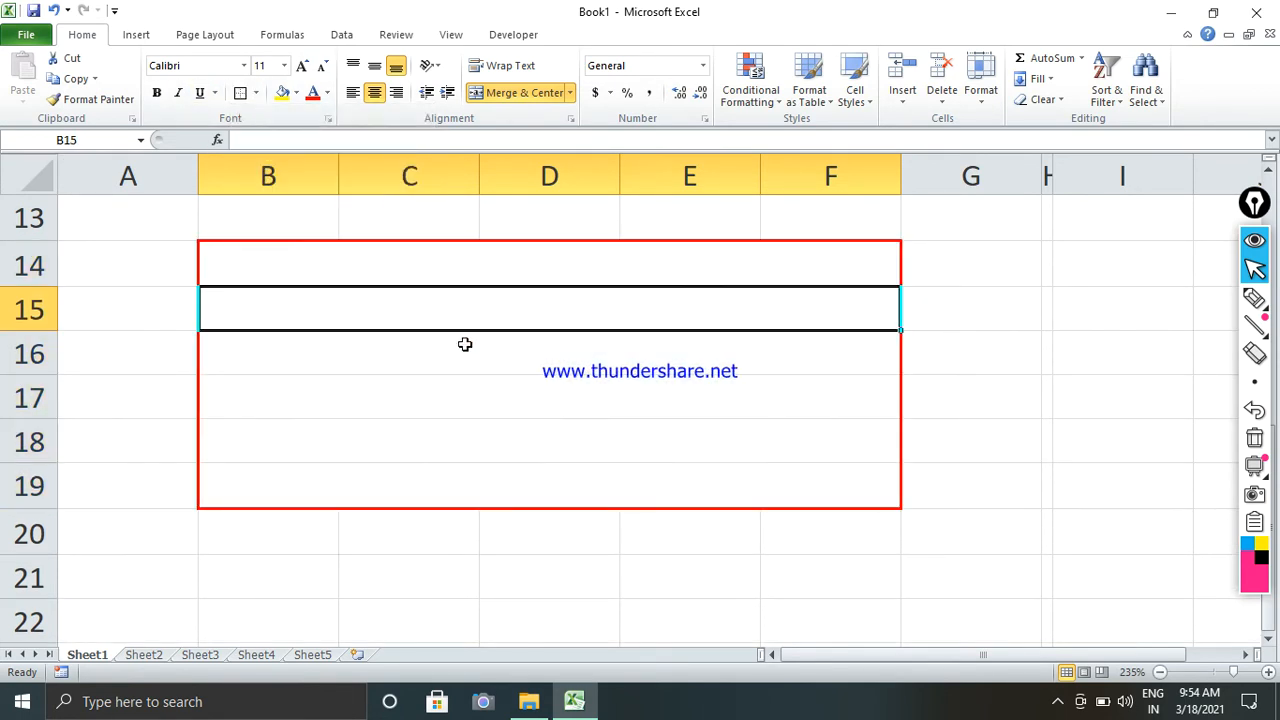
left_click(470, 365)
Apply all borders to the row-merged block B14:F19.
left_click_drag(441, 276, 459, 472)
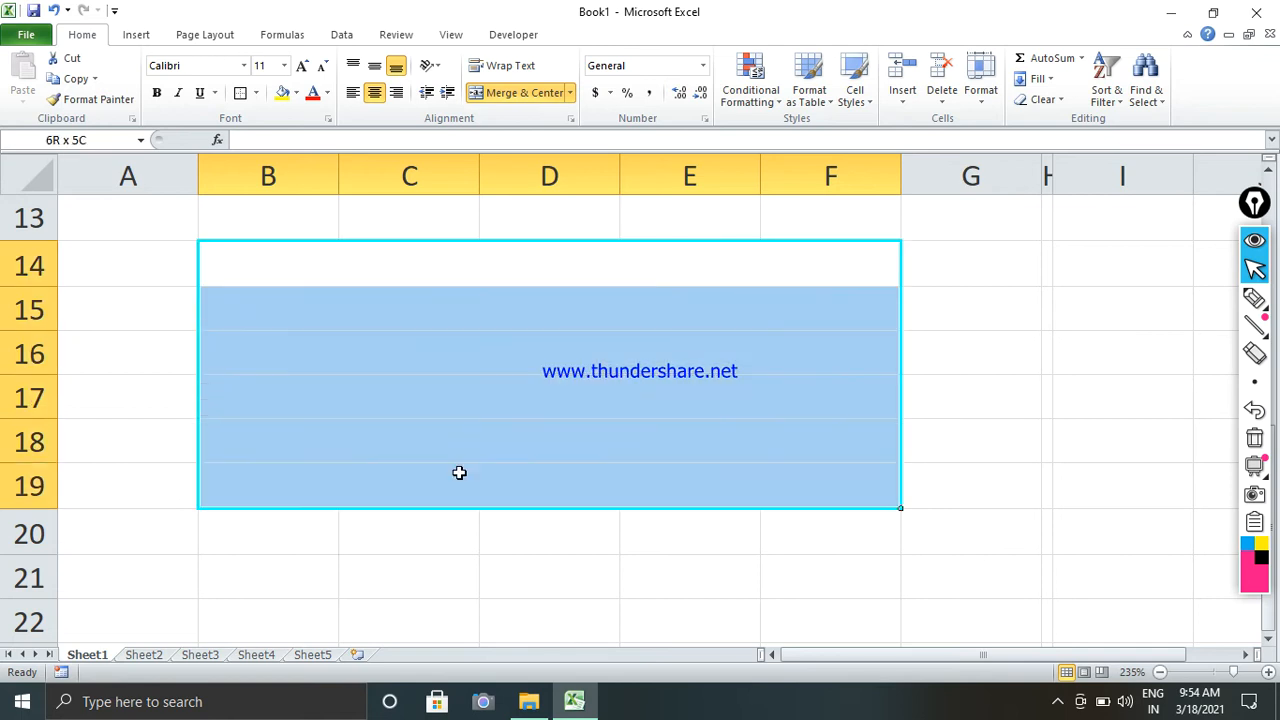
left_click(256, 92)
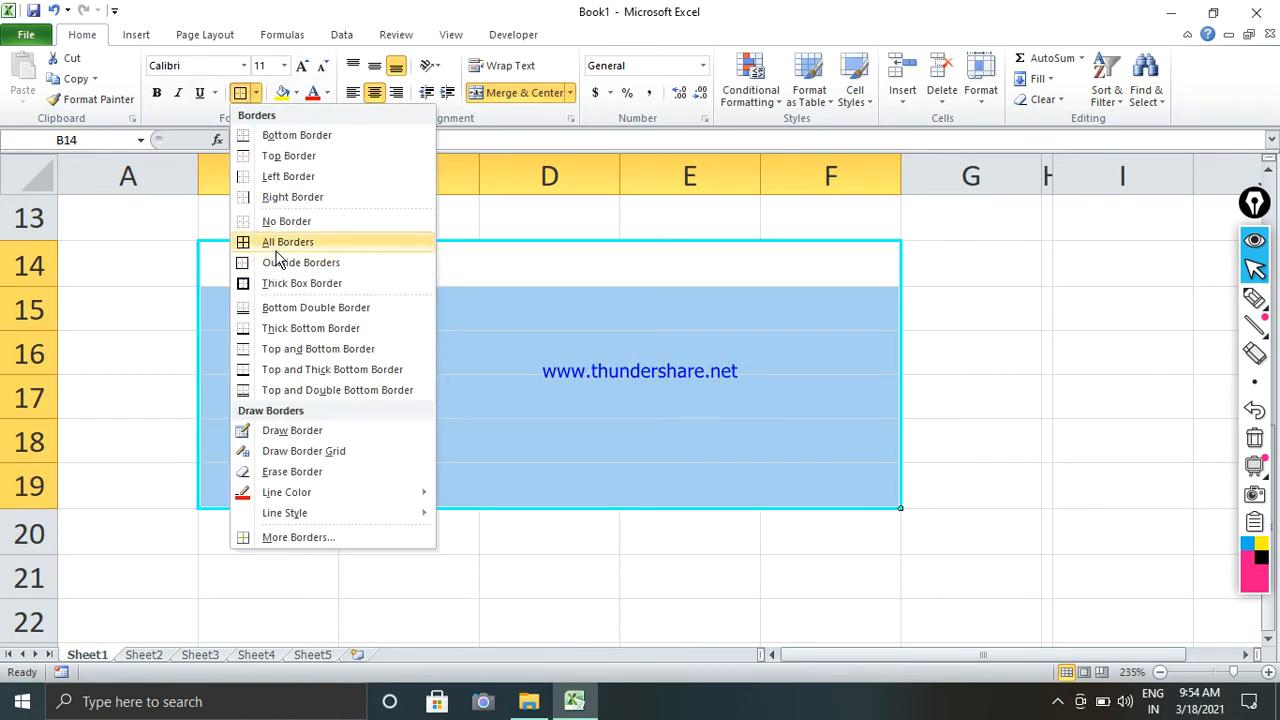
left_click(250, 242)
left_click(391, 300)
key("Down")
key("Down")
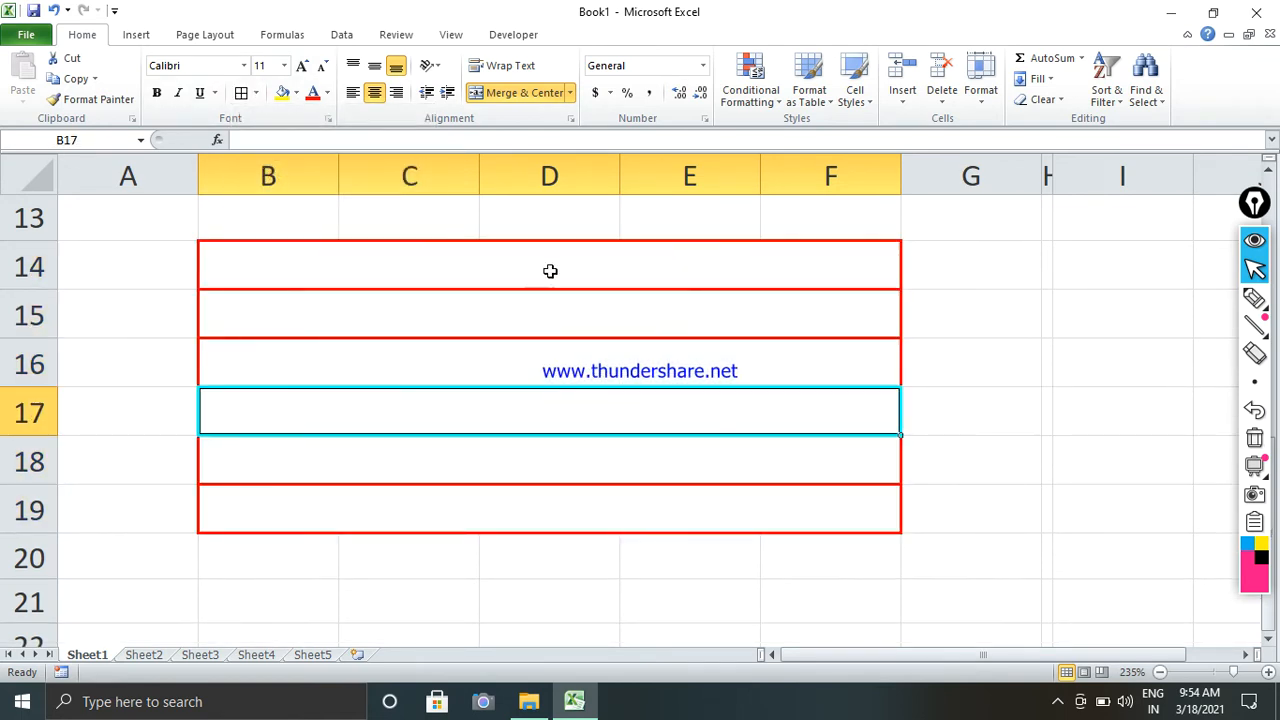
Unmerge the bordered rows in B14:F19.
left_click_drag(550, 271, 558, 523)
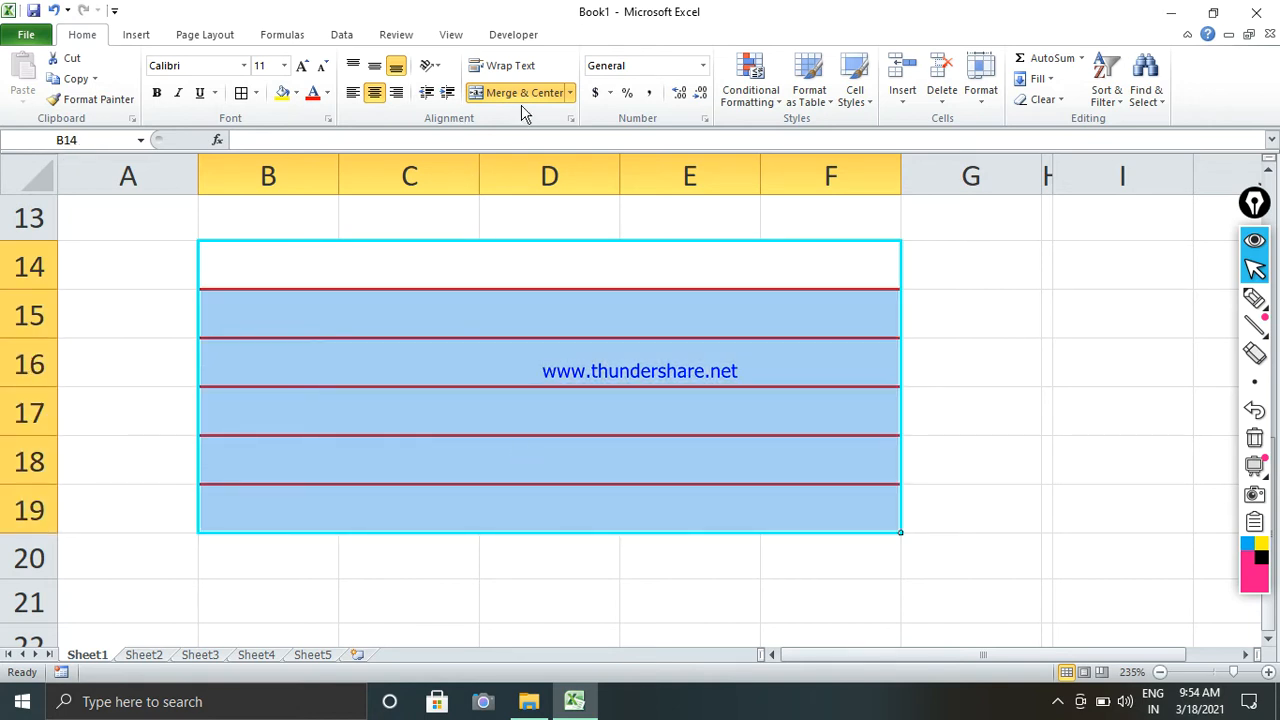
left_click(569, 93)
left_click(538, 177)
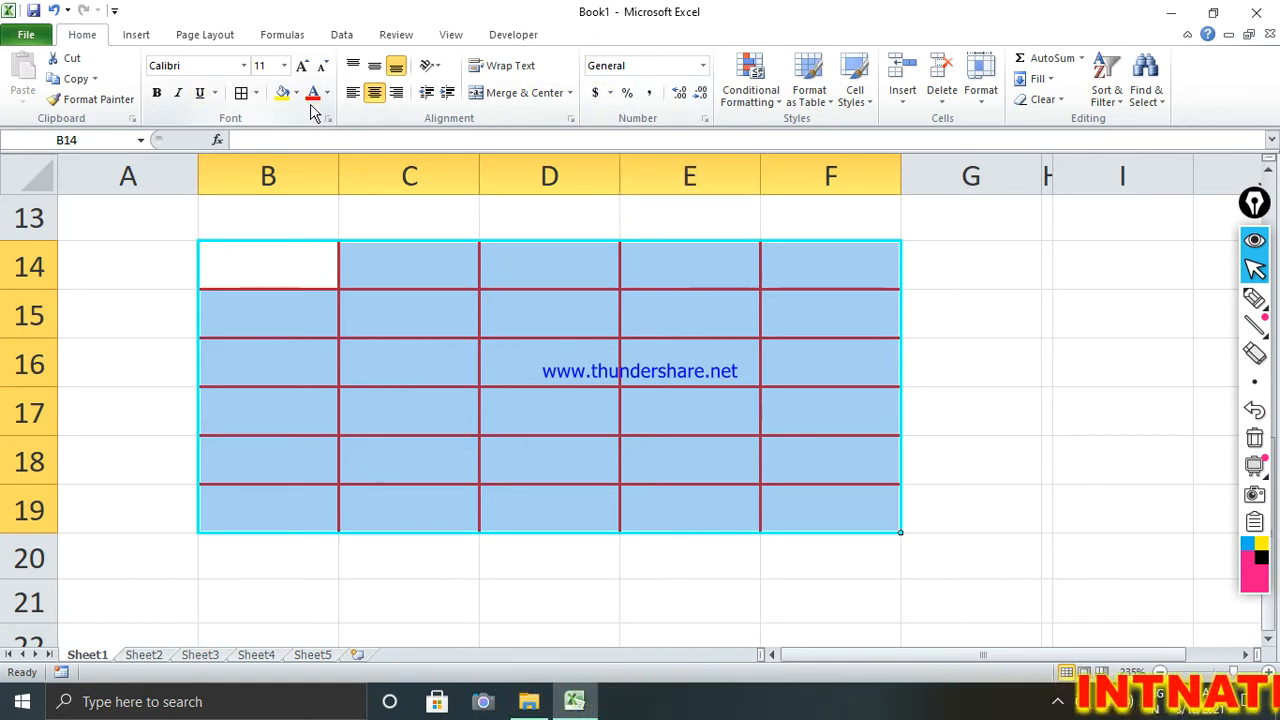
Clear the formats from the bordered cells B14:F19.
left_click(1040, 99)
left_click(1041, 138)
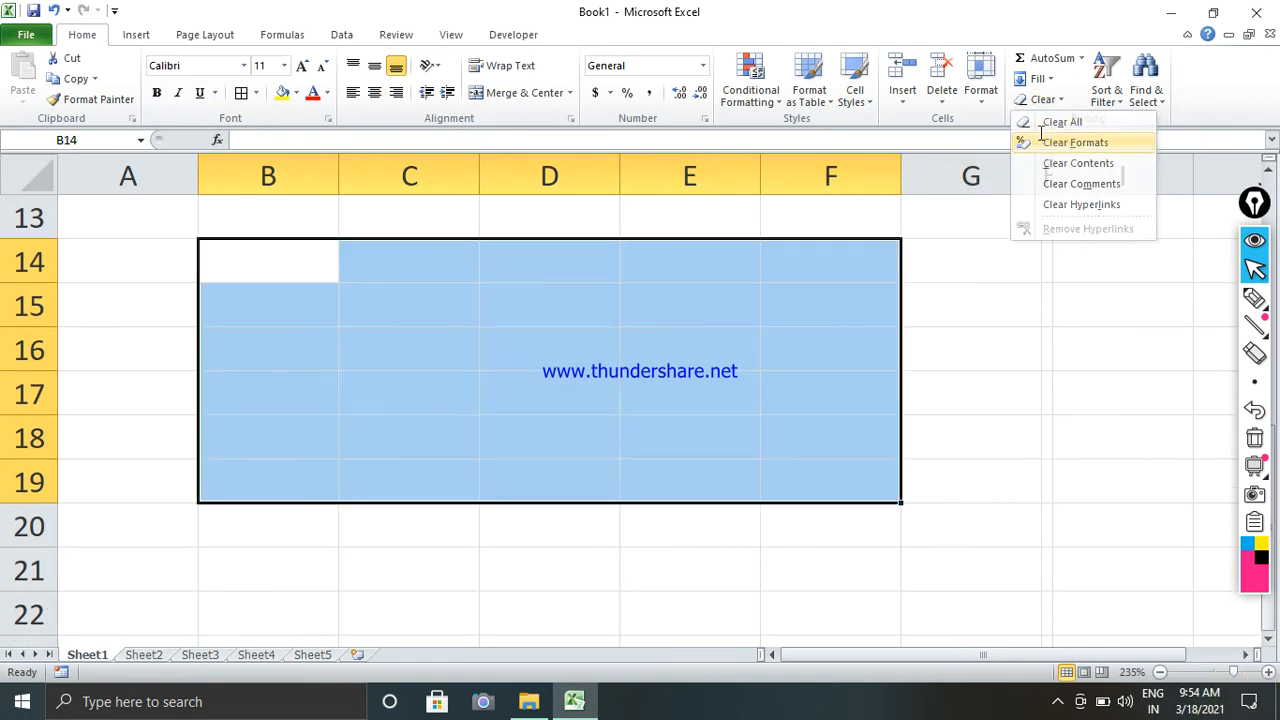
left_click(650, 306)
Apply the dollar accounting format to the number table A1:G9, followed by the percent style.
scroll(323, 266, "up", 4)
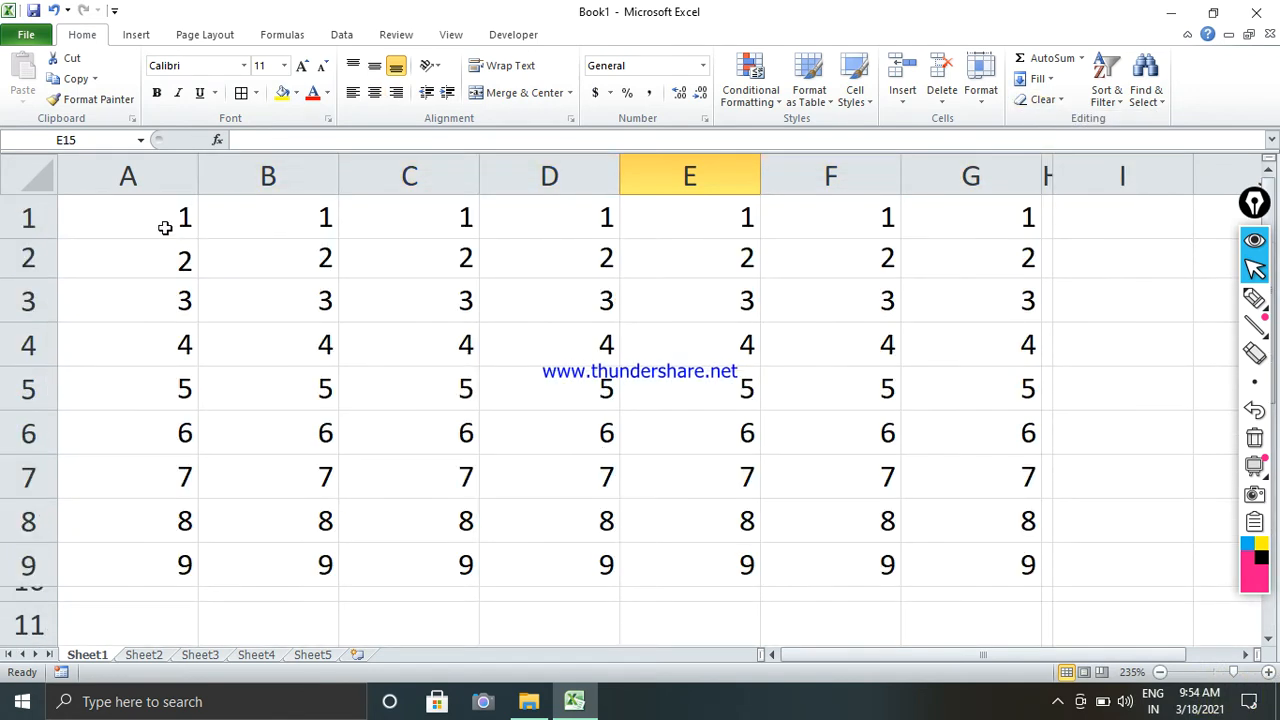
left_click_drag(165, 228, 1034, 575)
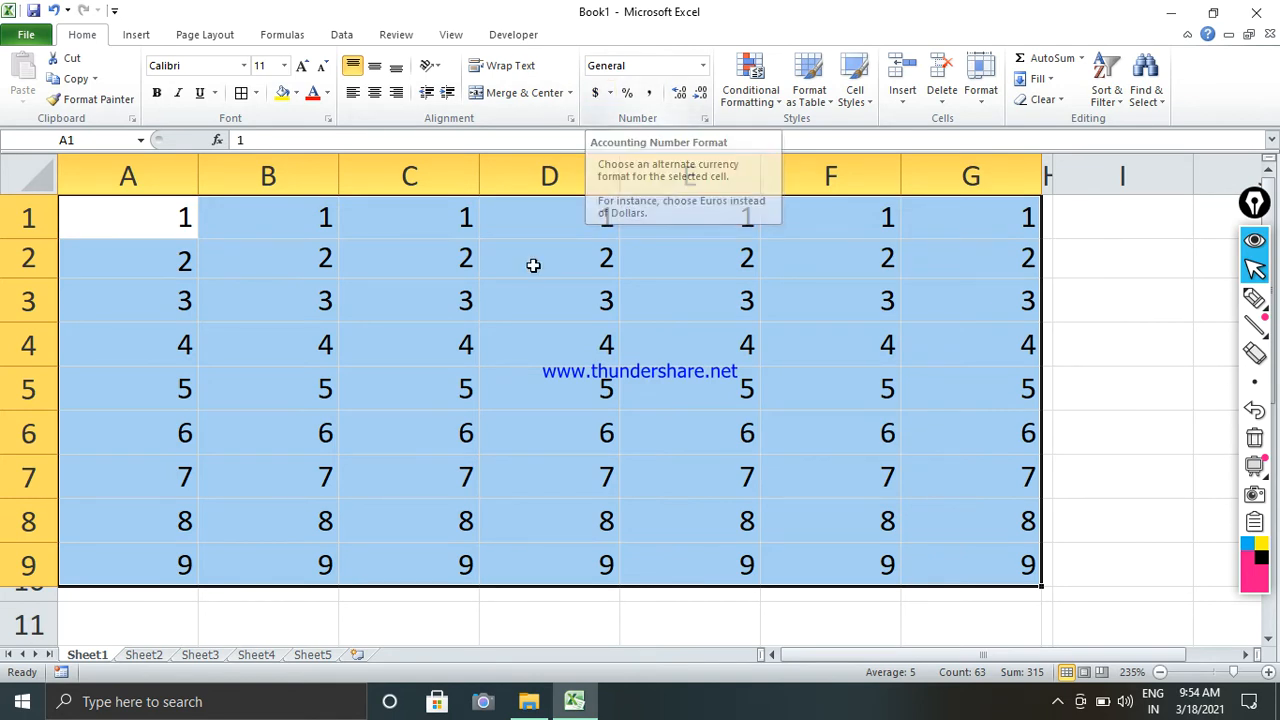
left_click(592, 95)
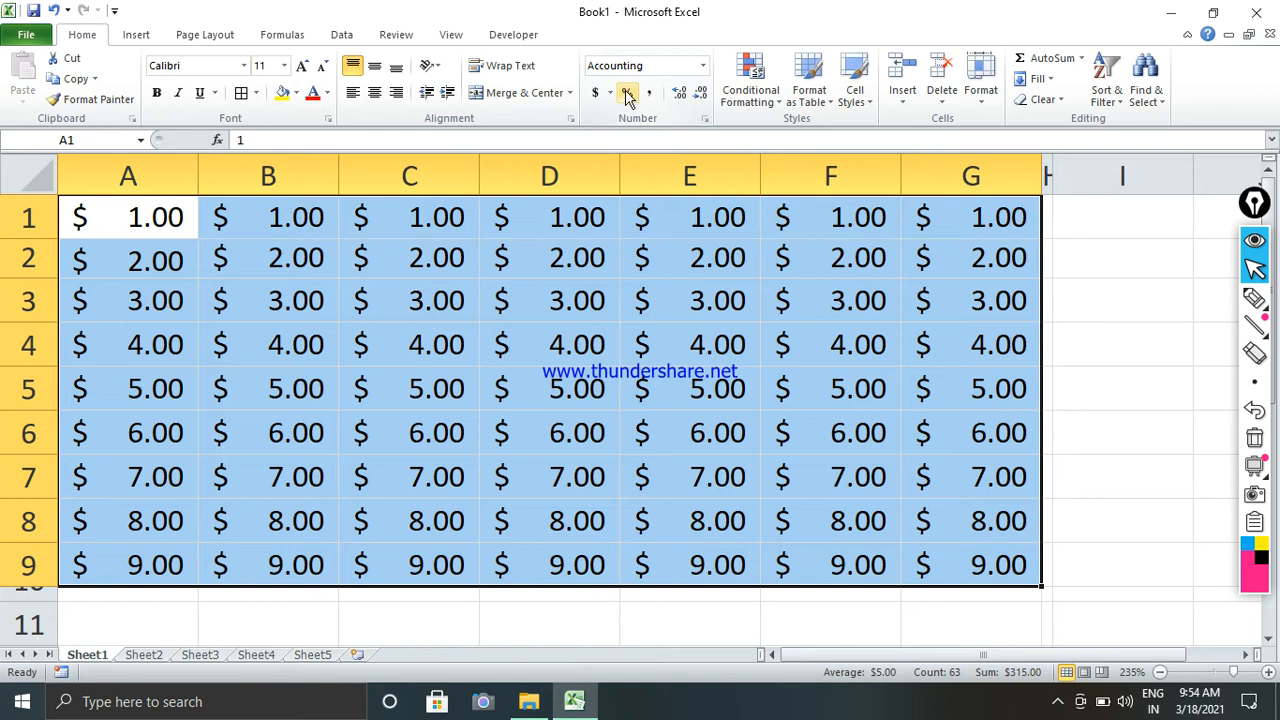
left_click(628, 95)
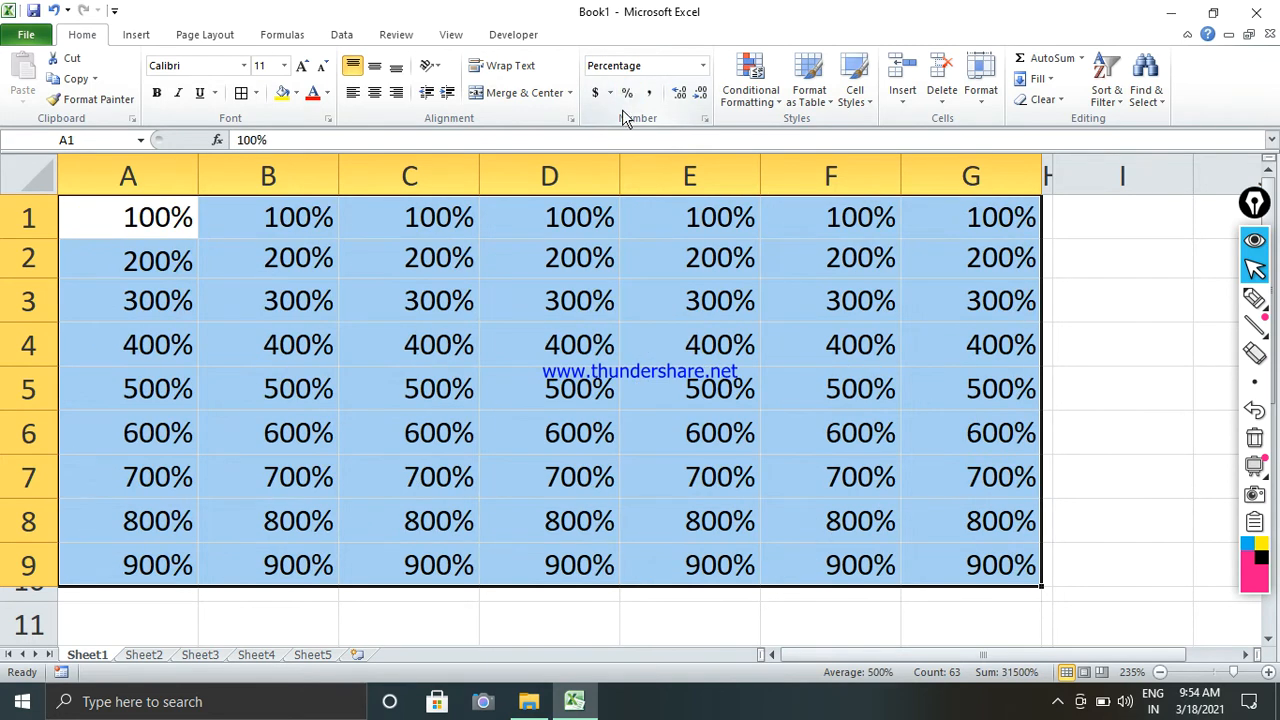
Apply the comma style to the number table A1:G9 and remove its two decimal places.
left_click(650, 100)
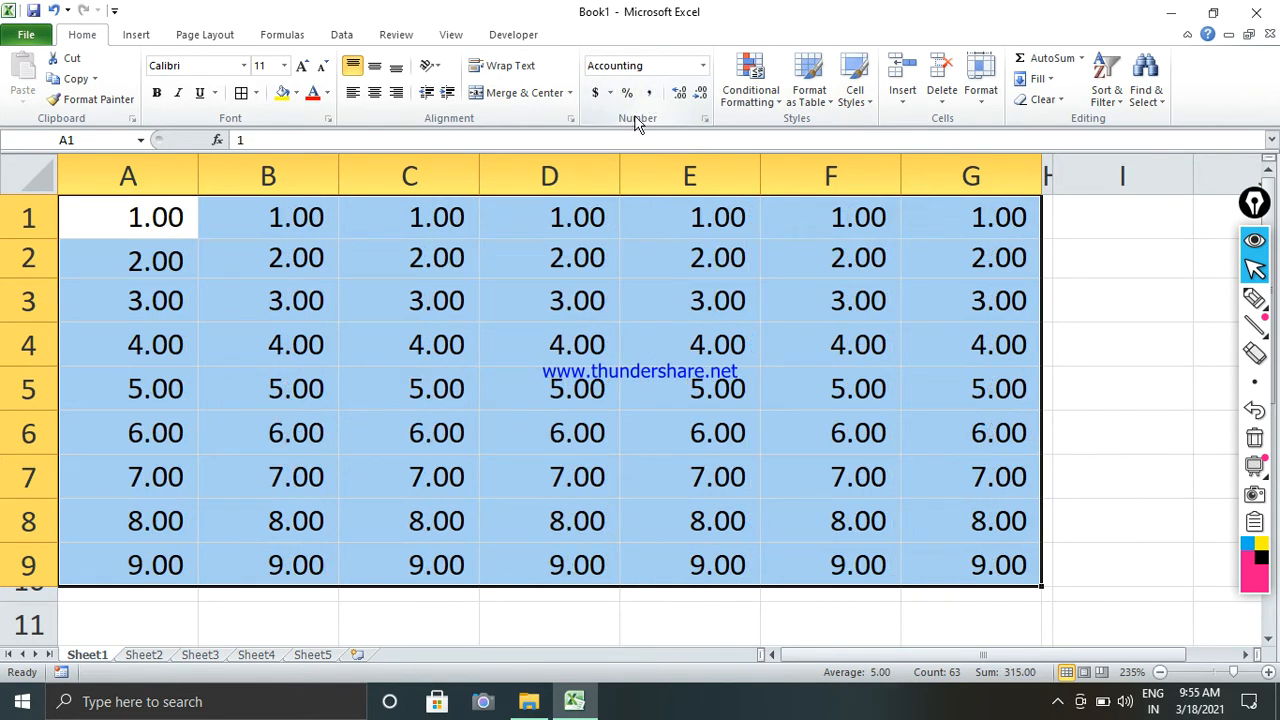
left_click(698, 97)
left_click(698, 97)
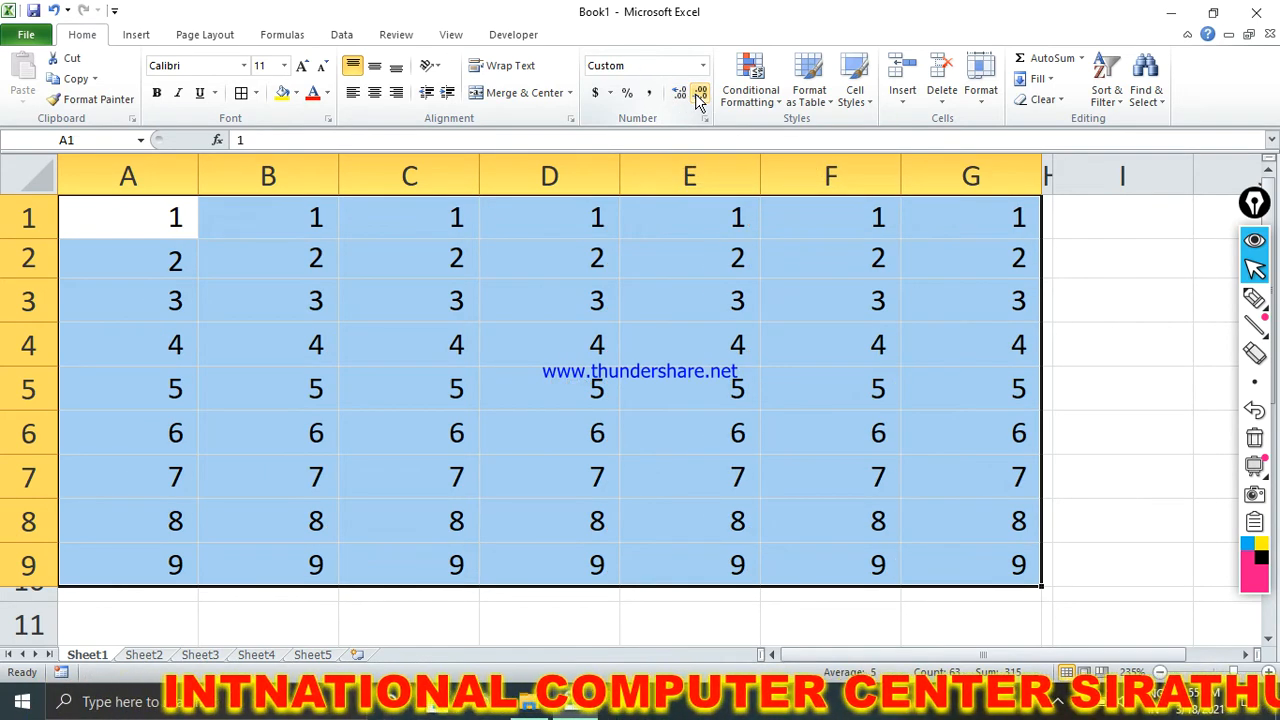
Increase the number table A1:G9 to four decimal places.
left_click(680, 97)
left_click(680, 97)
left_click(680, 97)
left_click(680, 97)
Decrease the number table A1:G9 to zero decimal places.
left_click(699, 97)
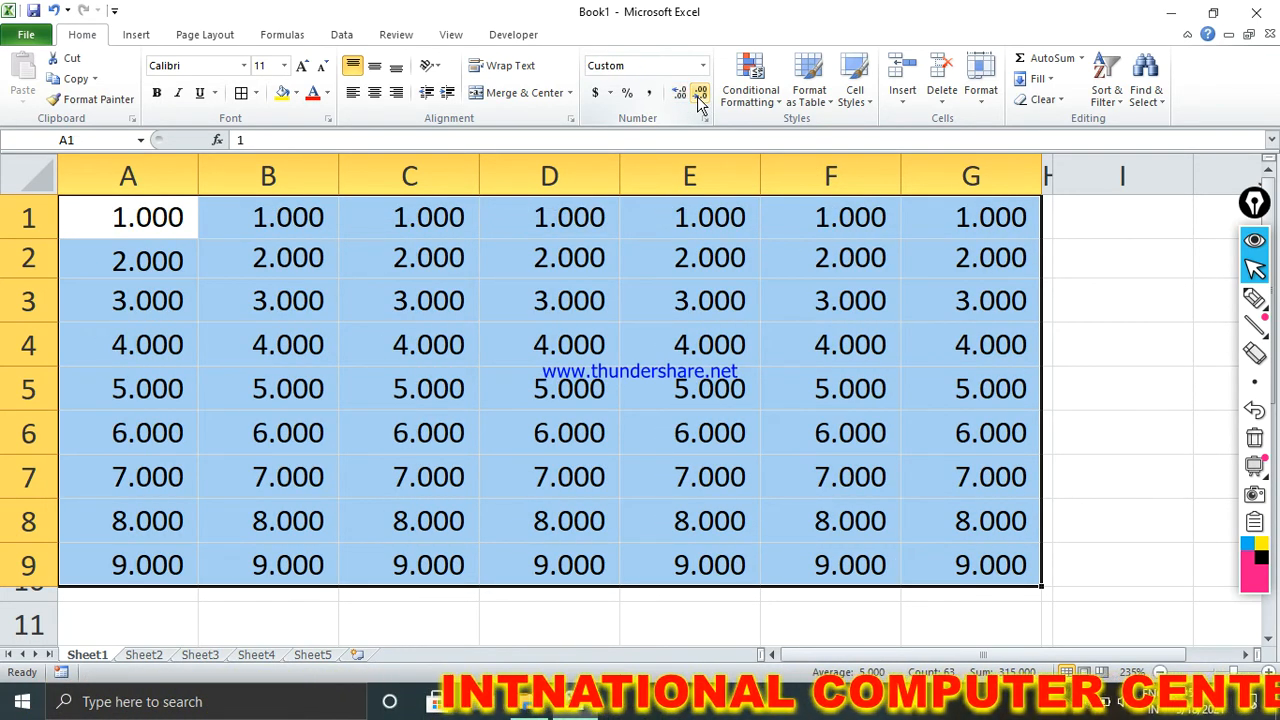
left_click(699, 97)
left_click(699, 97)
left_click(699, 97)
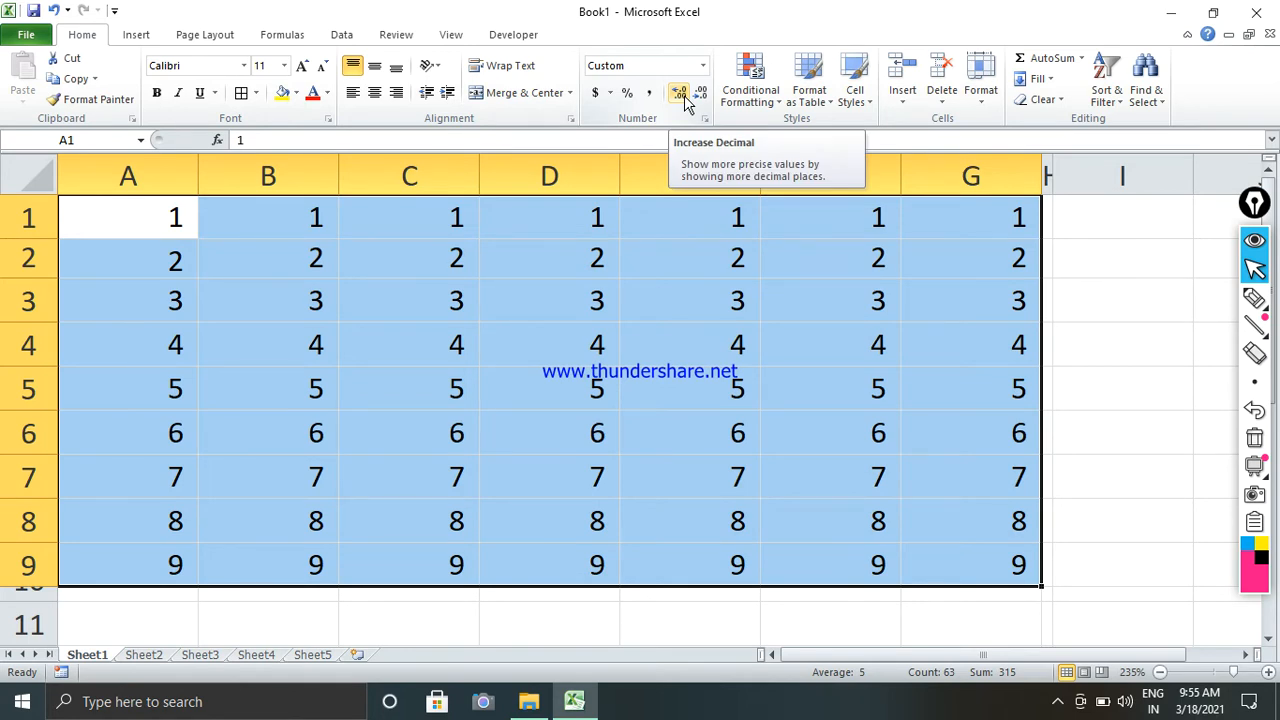
Enter 55.50 in cell D16 below the sample text and reduce it to zero decimal places.
scroll(551, 354, "down", 3)
left_click(500, 369)
left_click(510, 460)
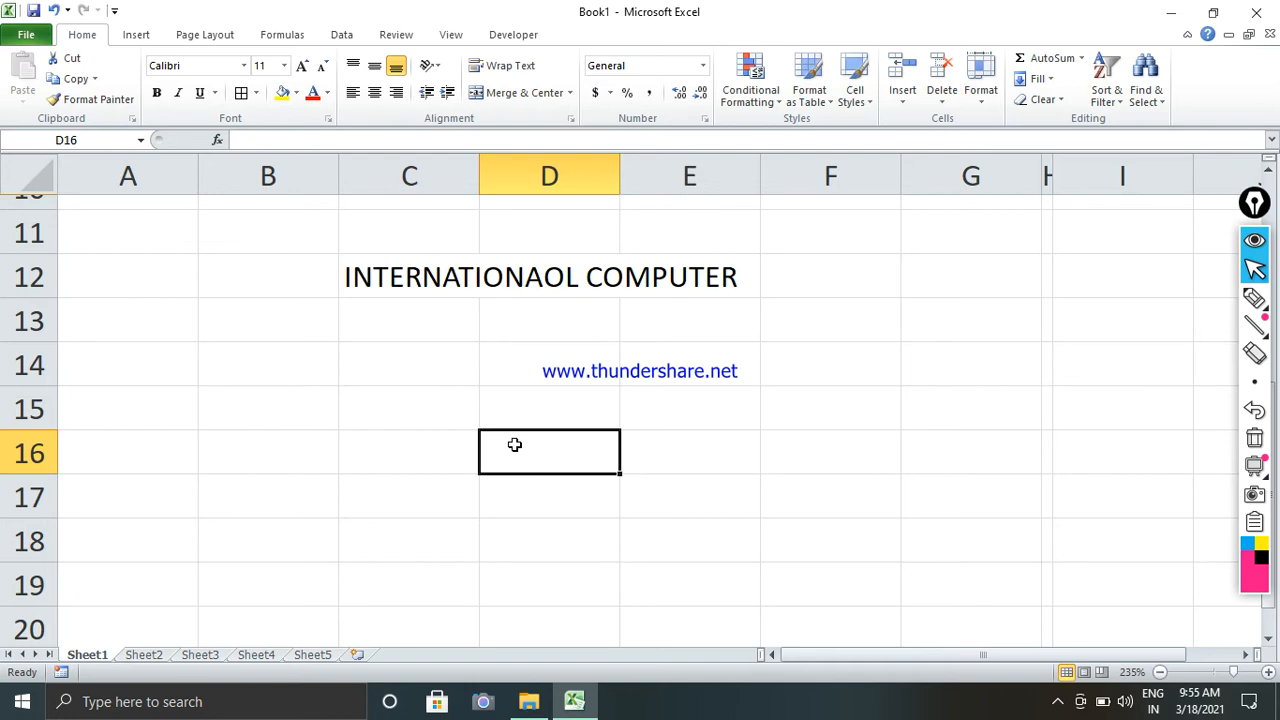
type("55.50")
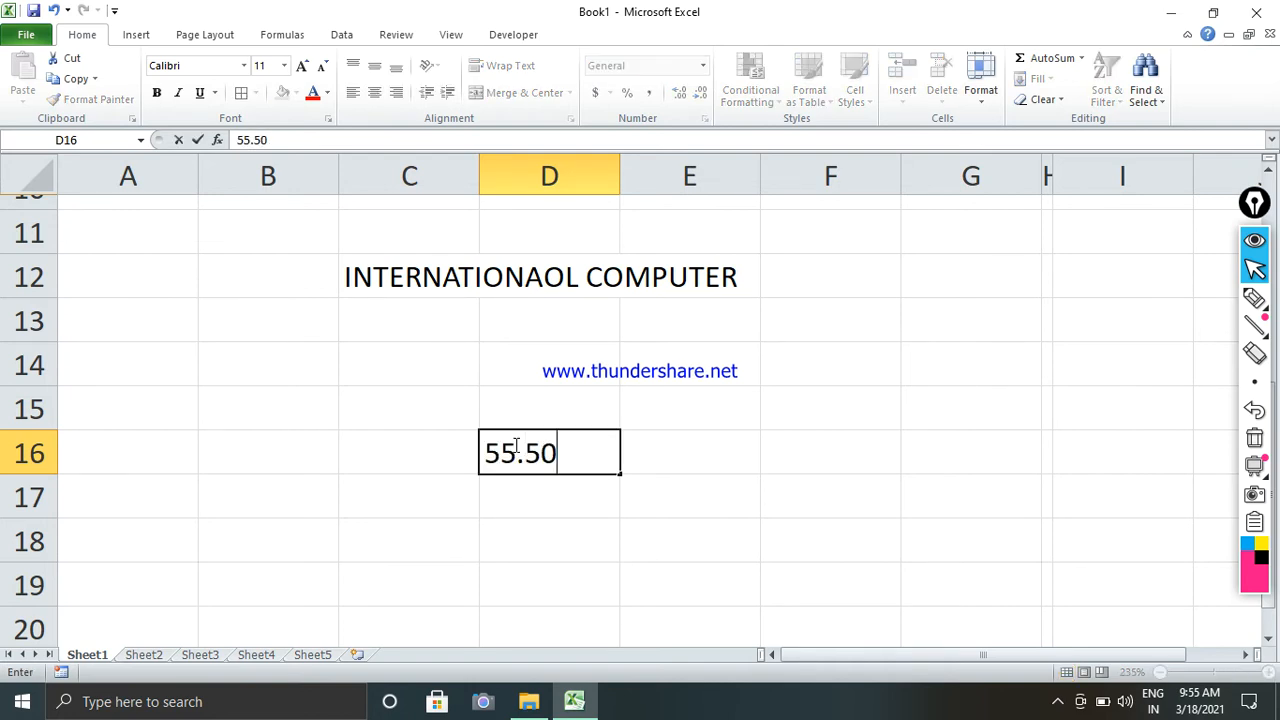
key("Return")
left_click(573, 451)
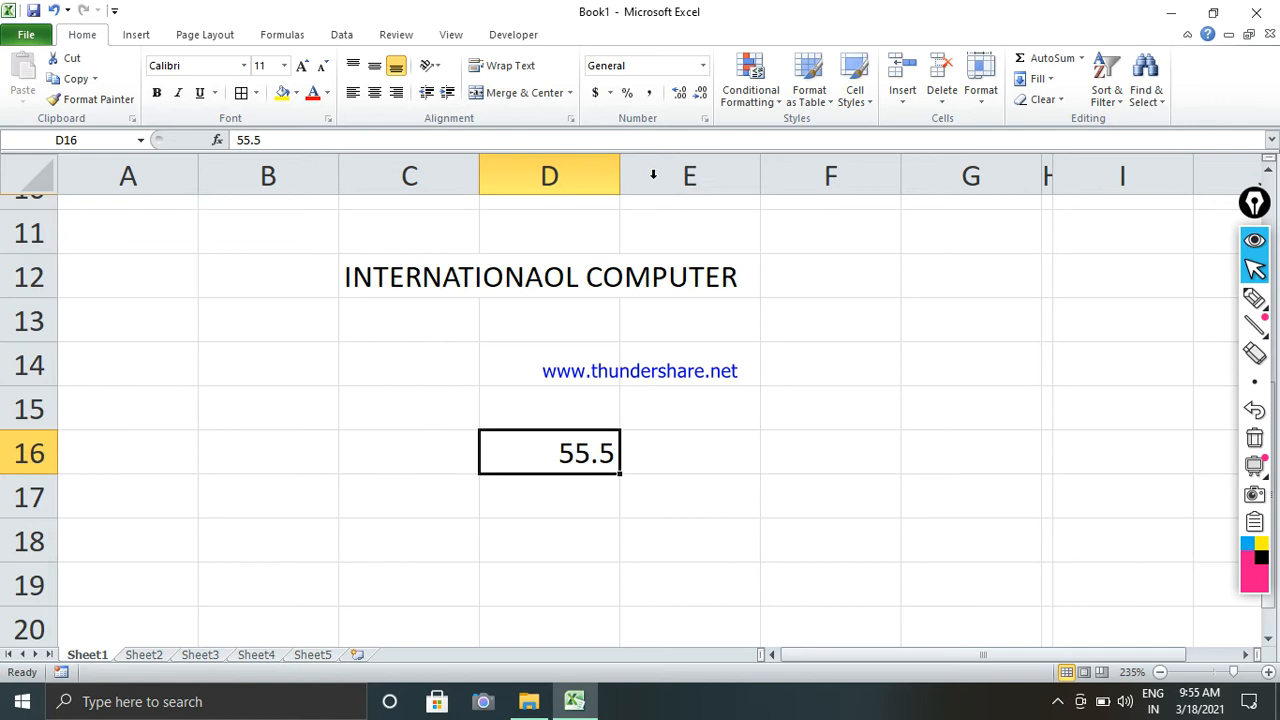
left_click(700, 93)
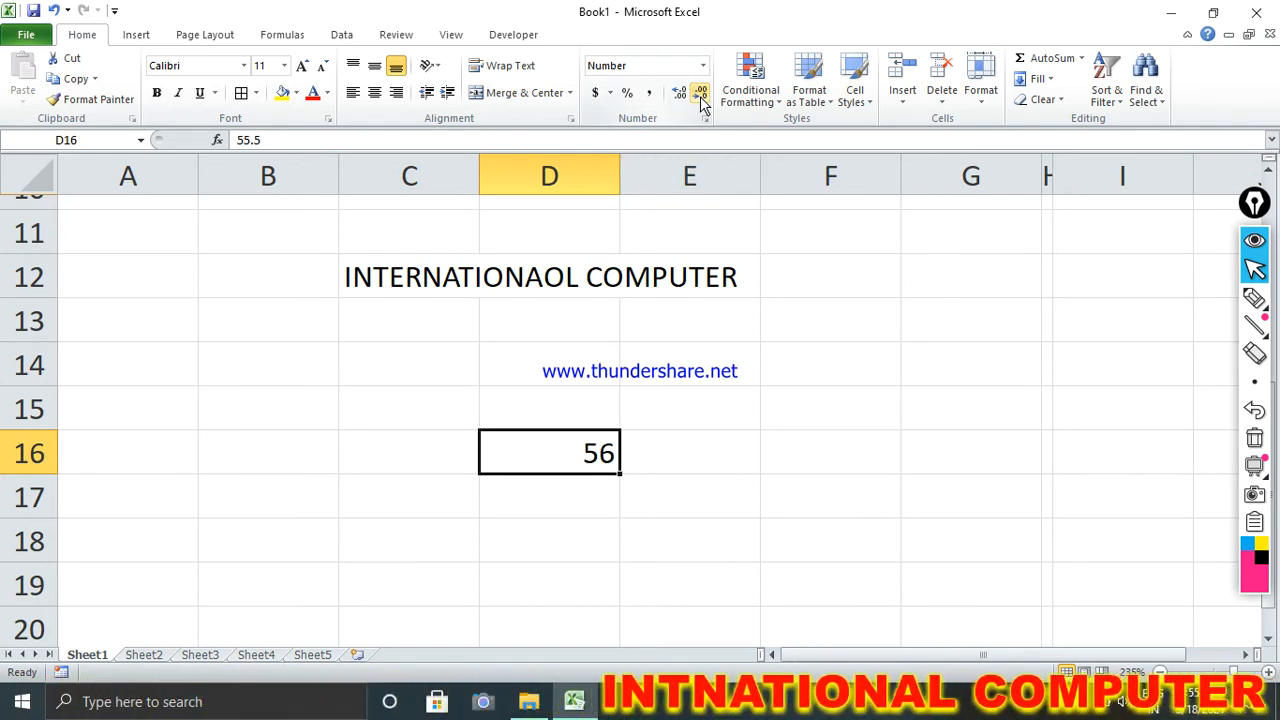
Set the number format of the range A1:H9 to General.
scroll(594, 320, "up", 4)
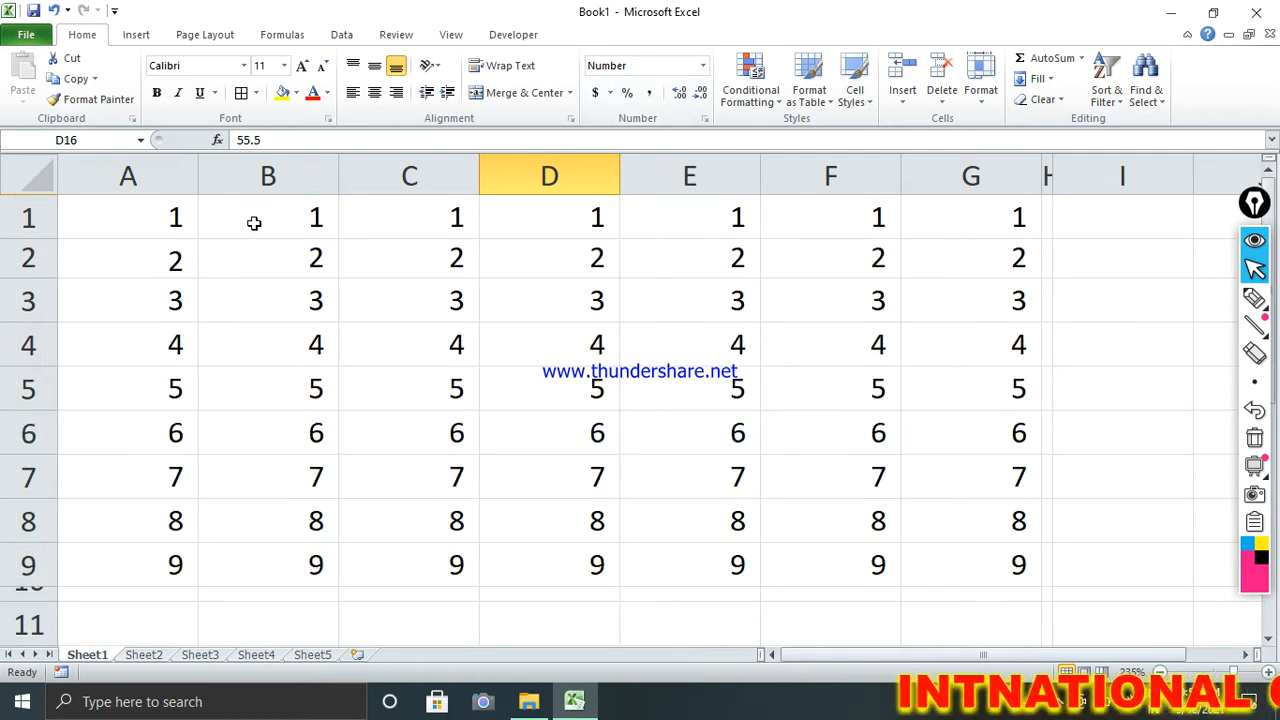
left_click_drag(155, 212, 1040, 562)
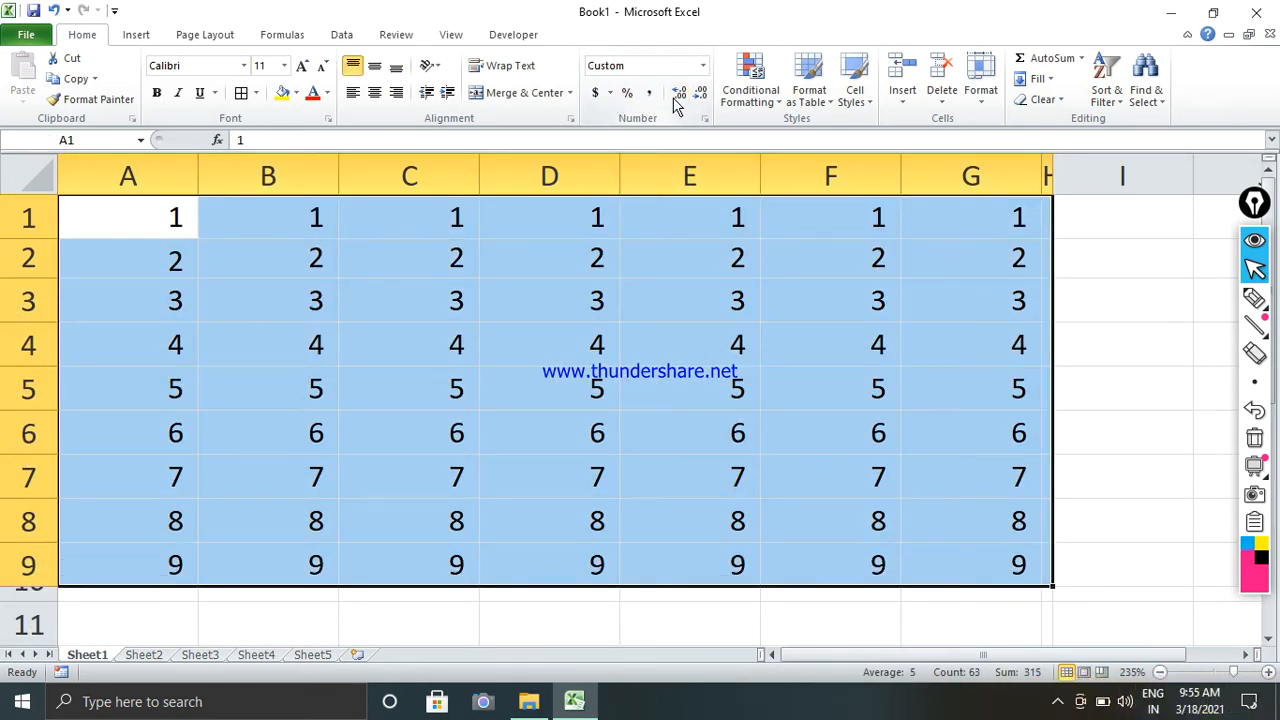
left_click(704, 66)
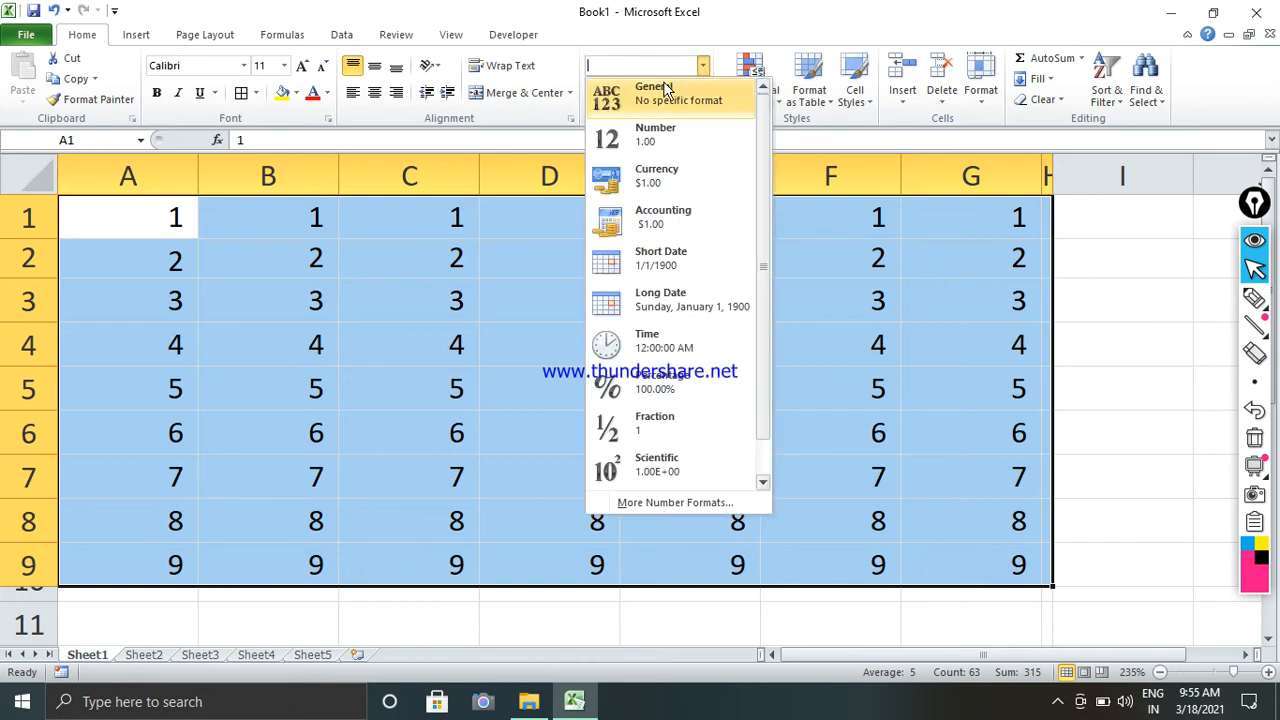
left_click(660, 85)
Apply the Short Date number format to the empty cells A20:E26.
scroll(614, 240, "down", 4)
scroll(428, 299, "down", 2)
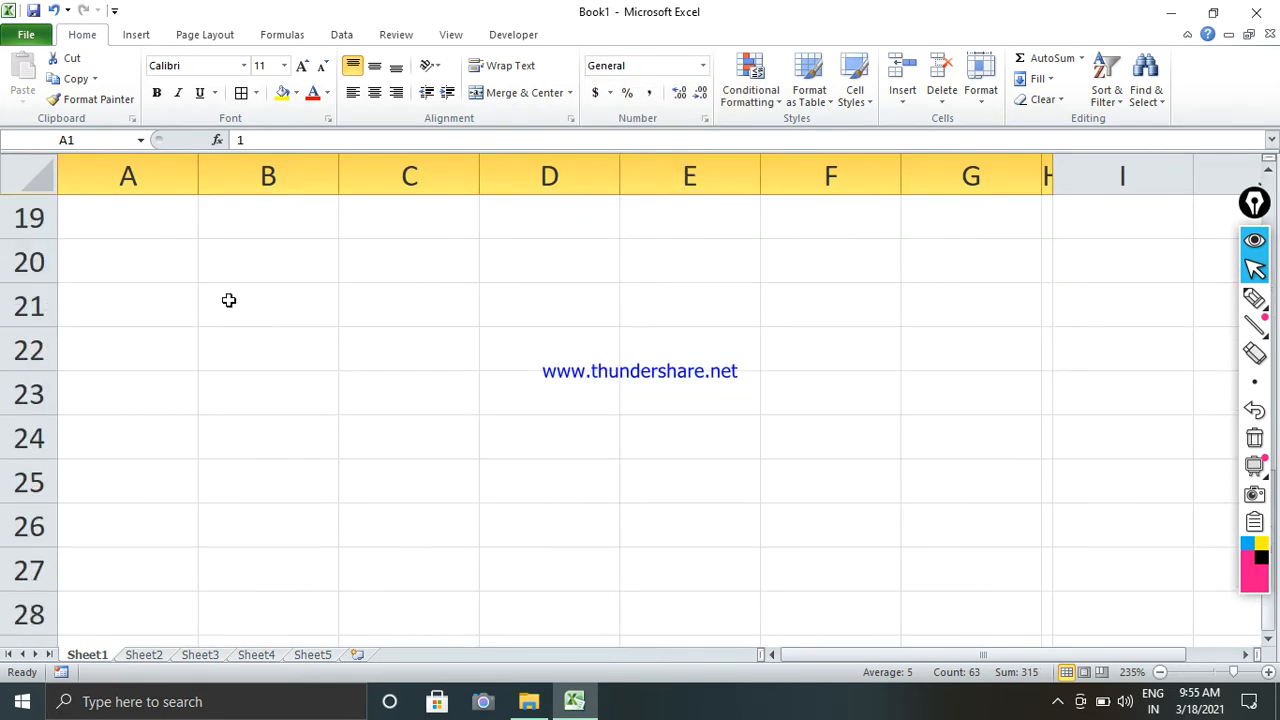
left_click_drag(177, 257, 698, 508)
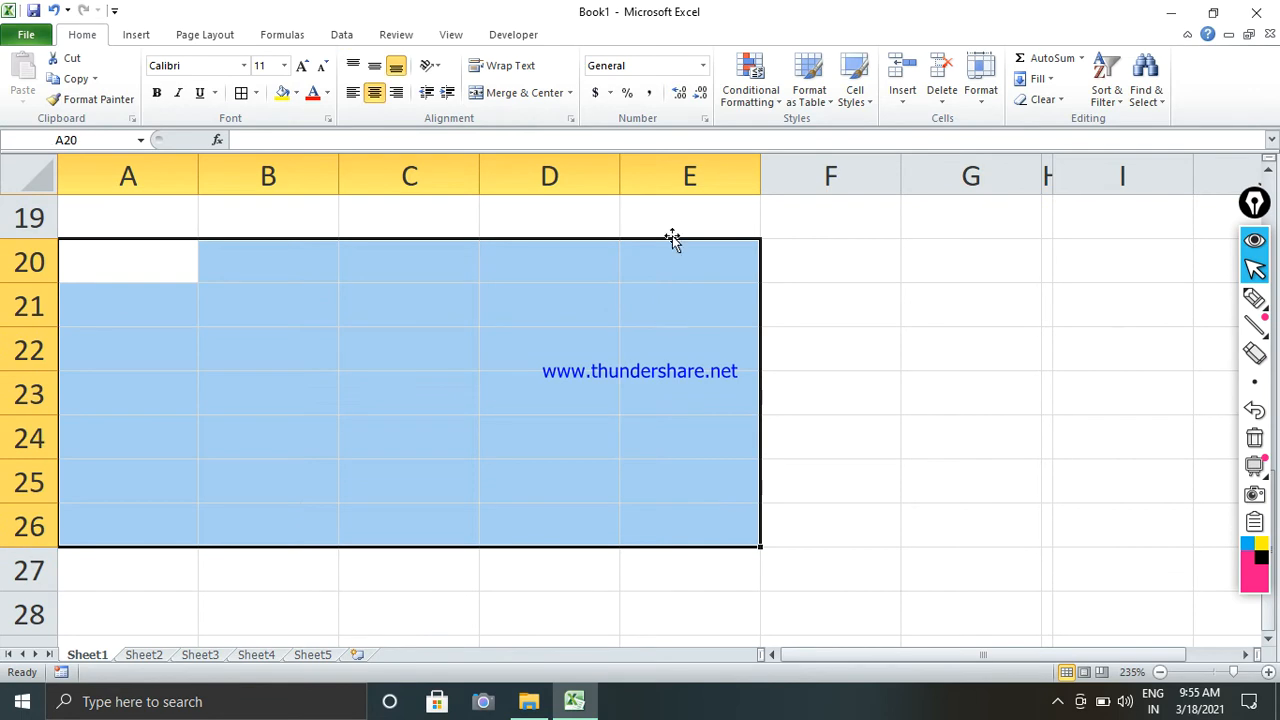
left_click(703, 66)
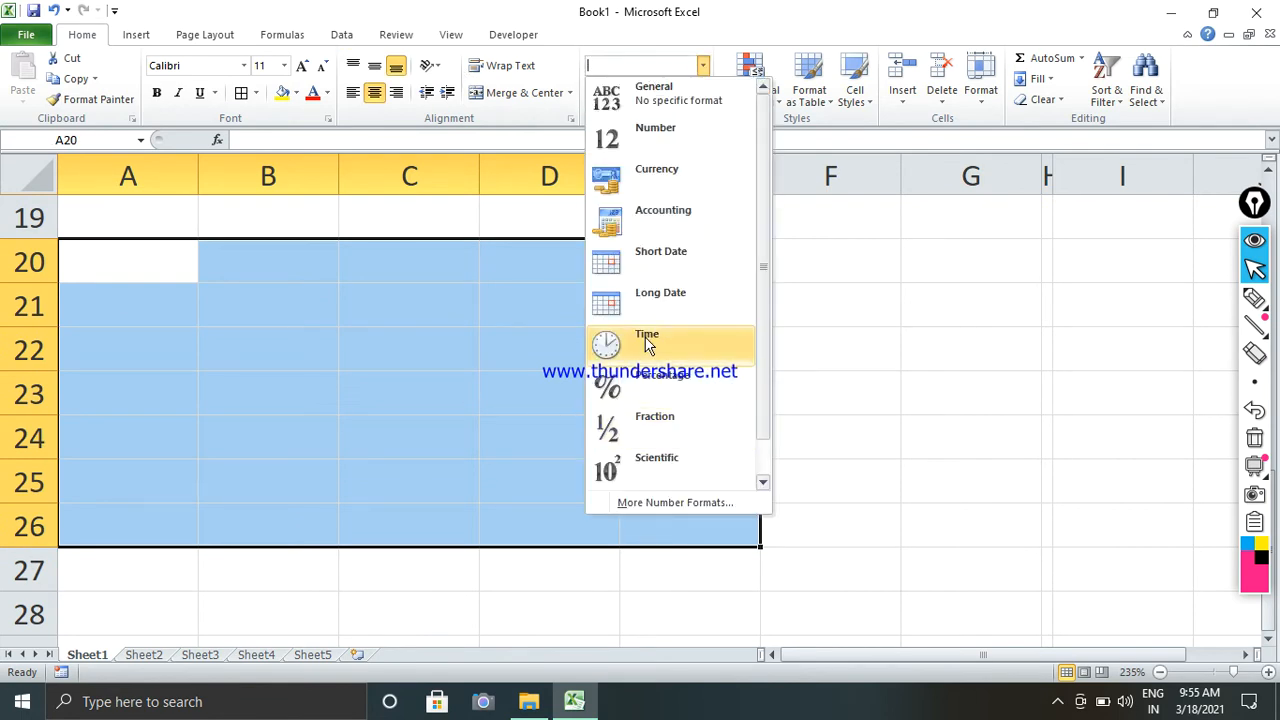
left_click(660, 258)
Enter 56 in the date-formatted cell C21.
left_click(397, 306)
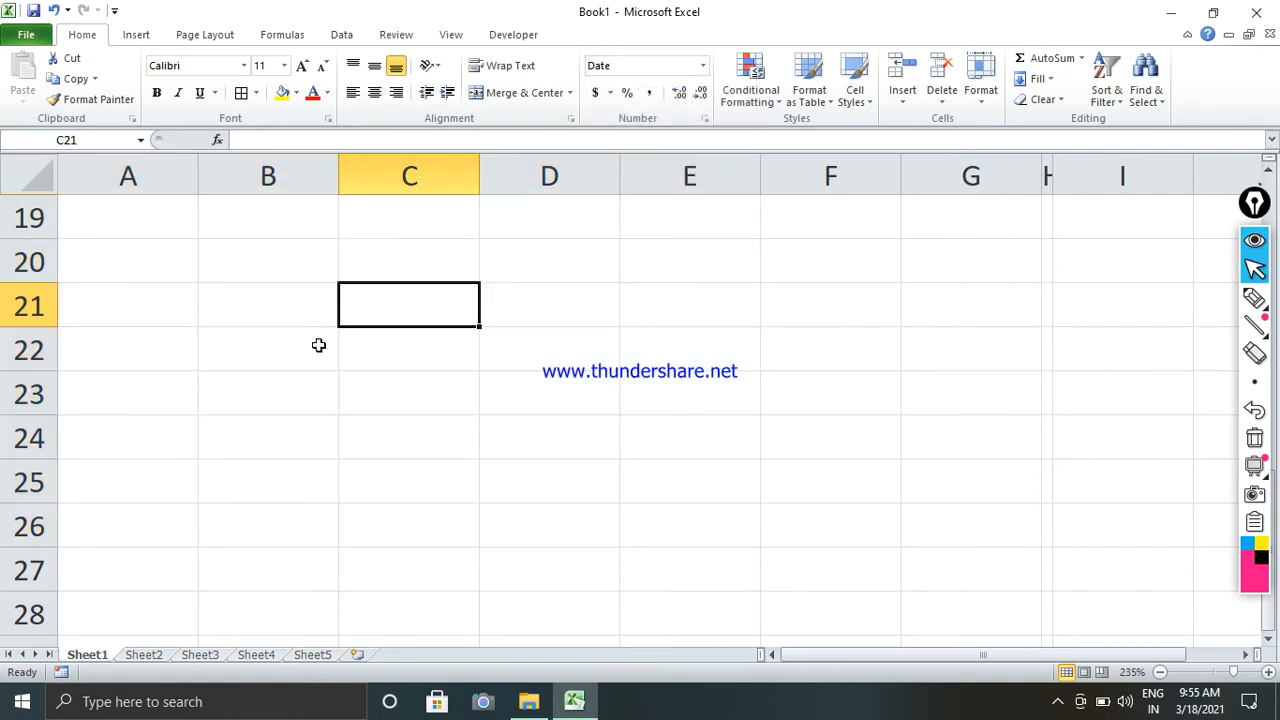
type("56")
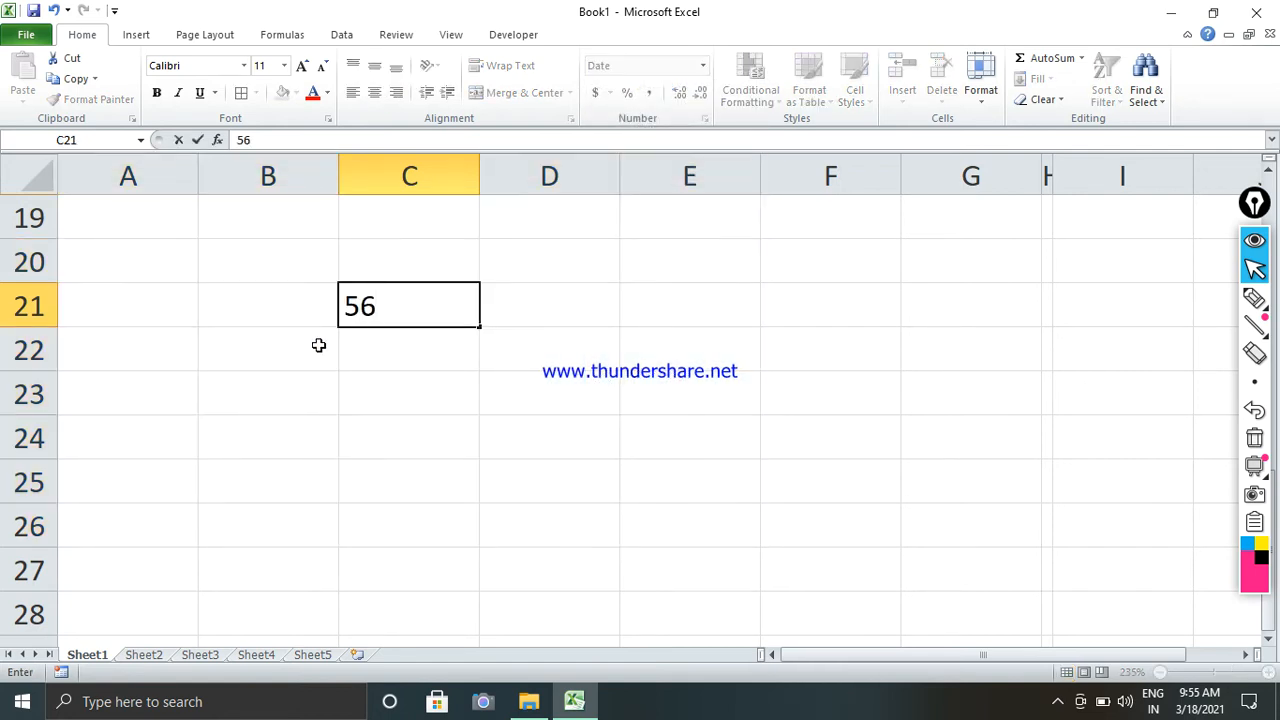
key("Return")
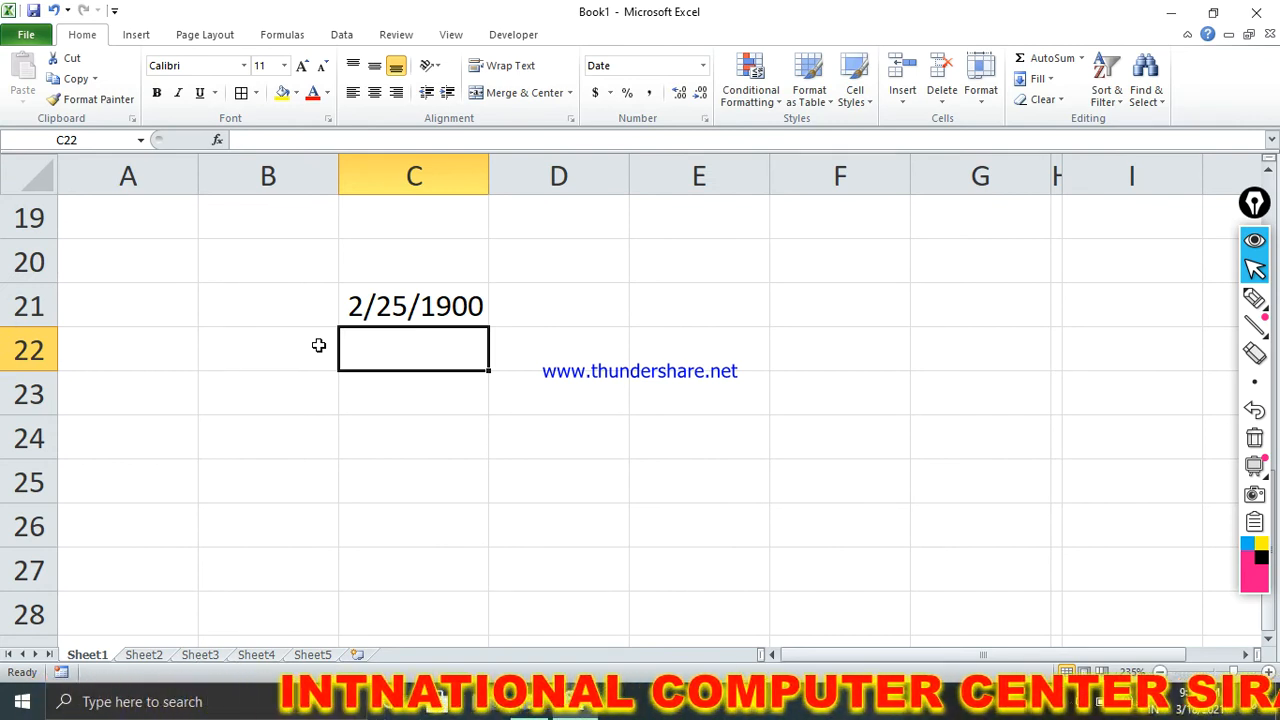
Enter 34 in the date-formatted cell C22.
type("34")
key("Return")
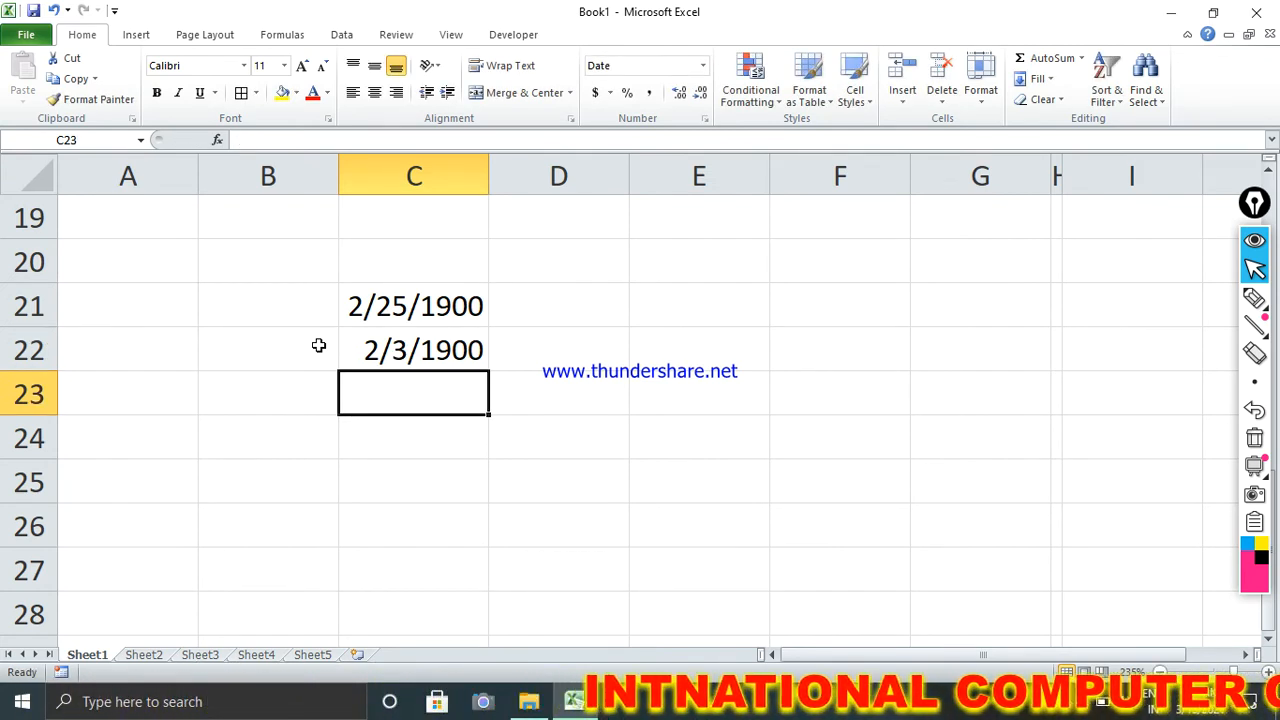
left_click(843, 471)
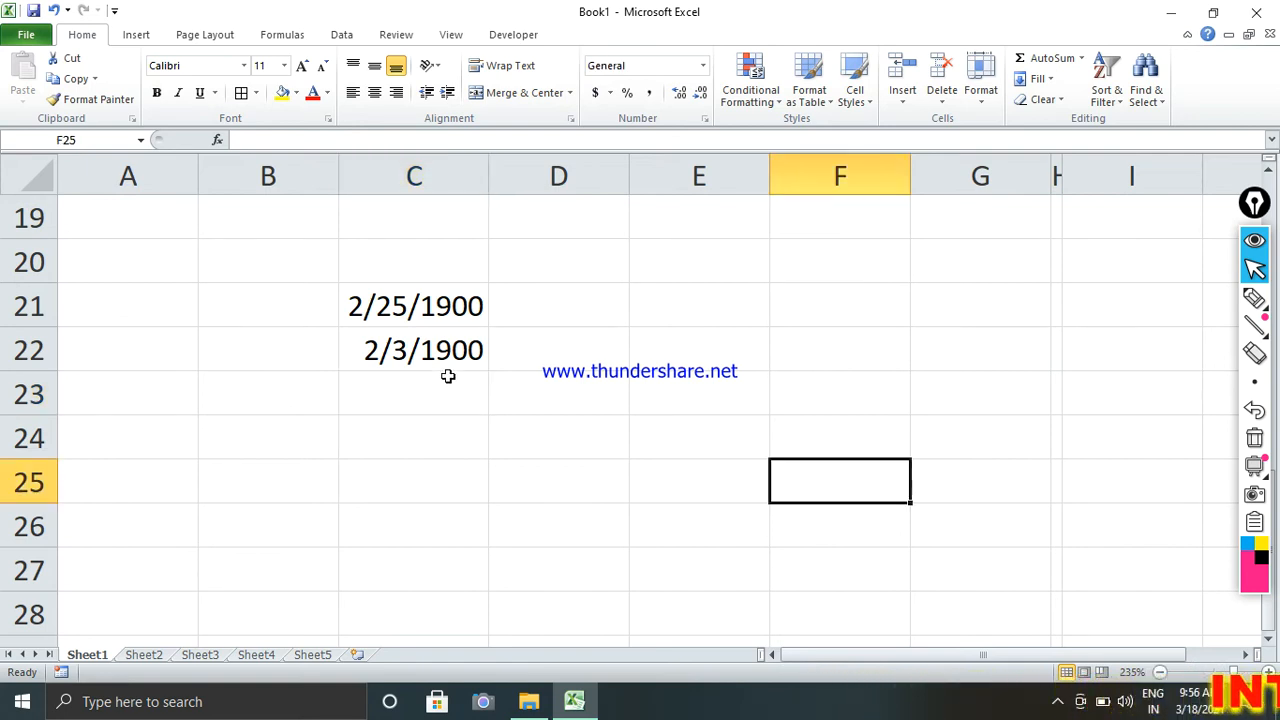
Switch the cells C21:C22 to the Number format and back to Short Date.
left_click_drag(480, 309, 474, 350)
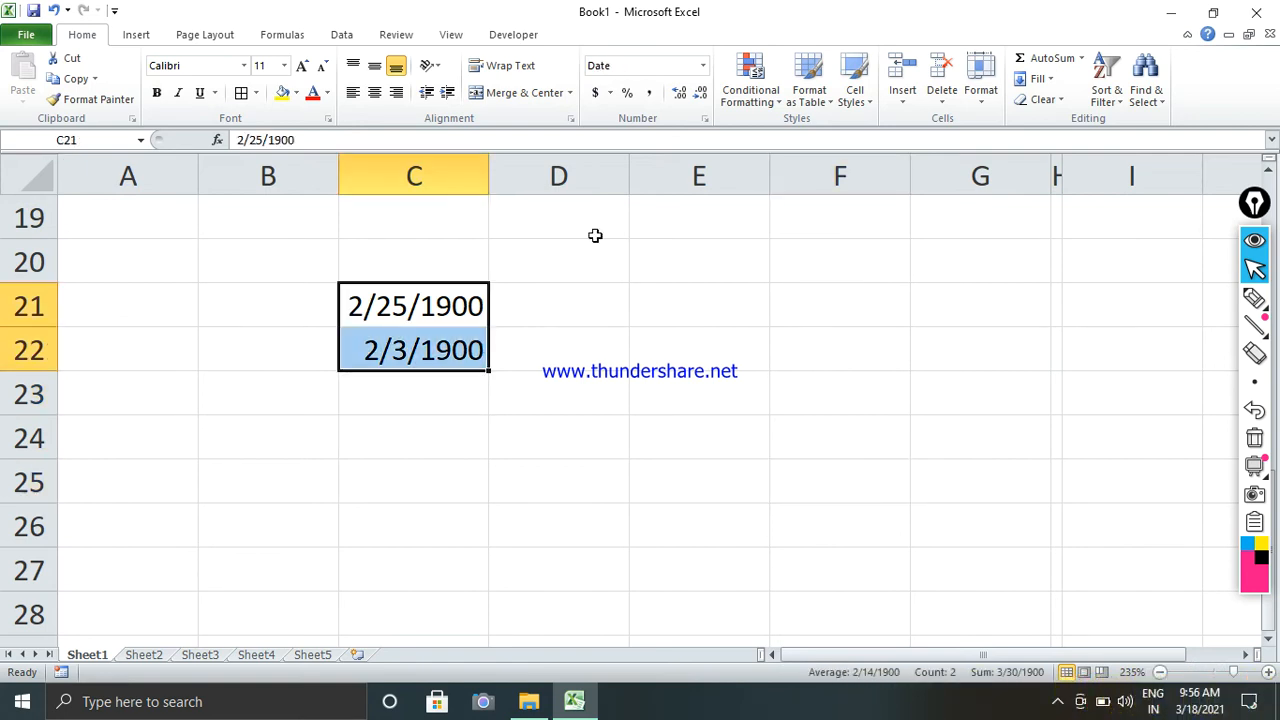
left_click(704, 68)
left_click(680, 134)
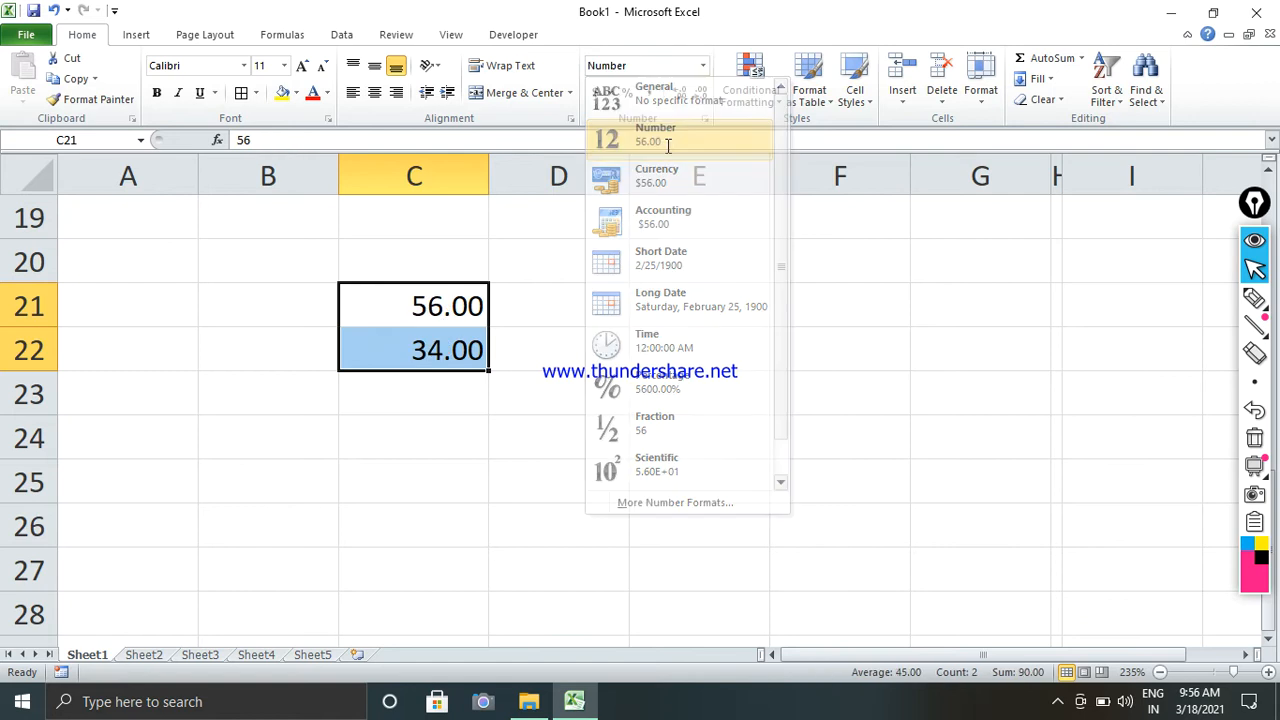
left_click(704, 68)
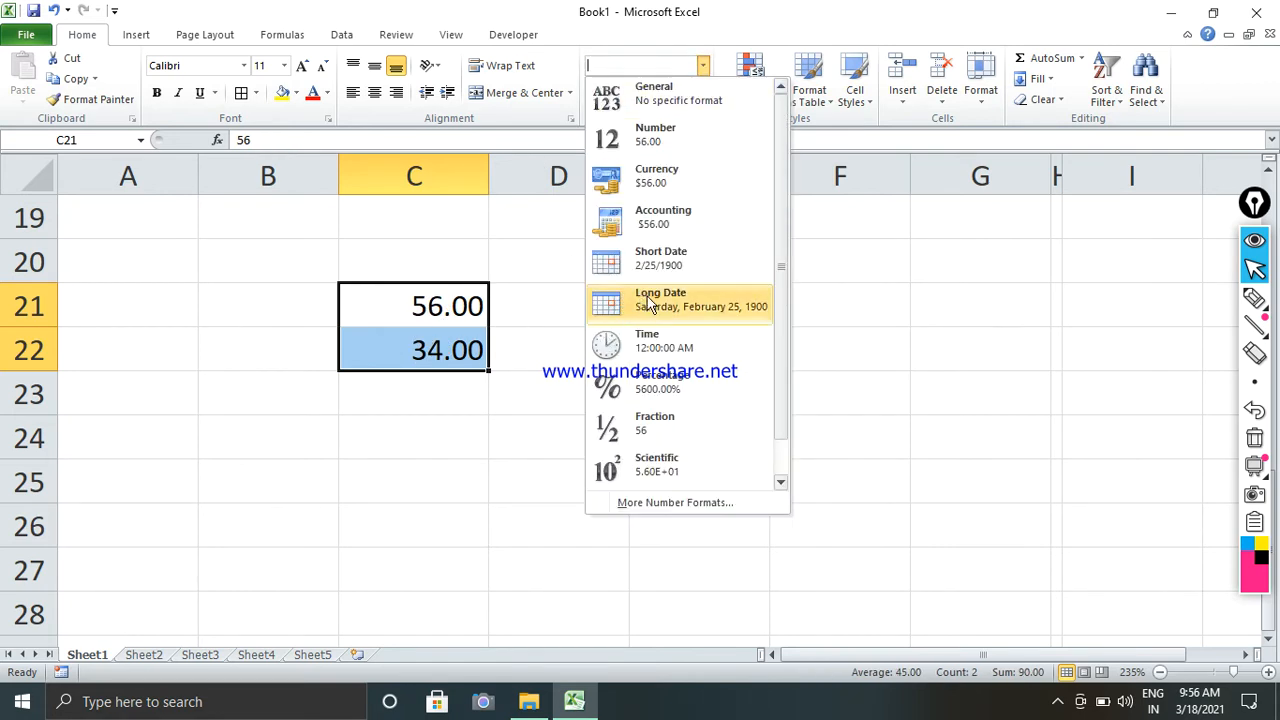
left_click(651, 270)
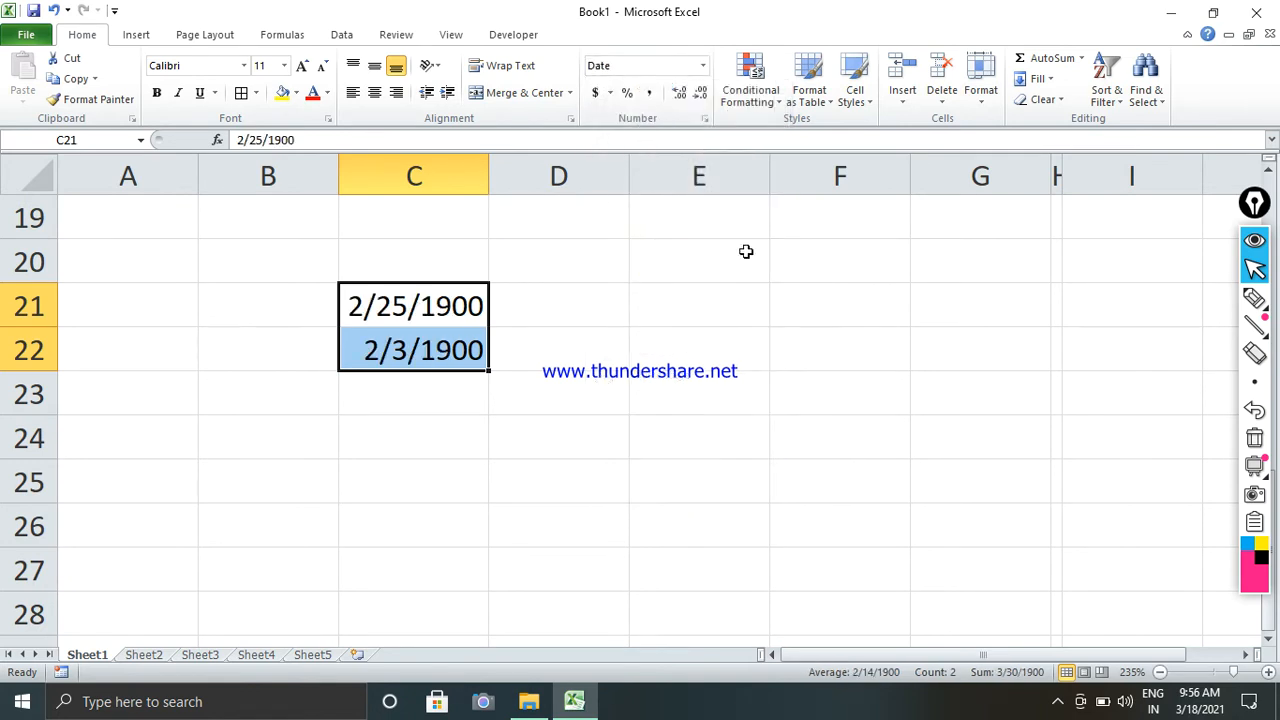
Apply the Long Date number format to the cells C21:C22.
left_click(703, 66)
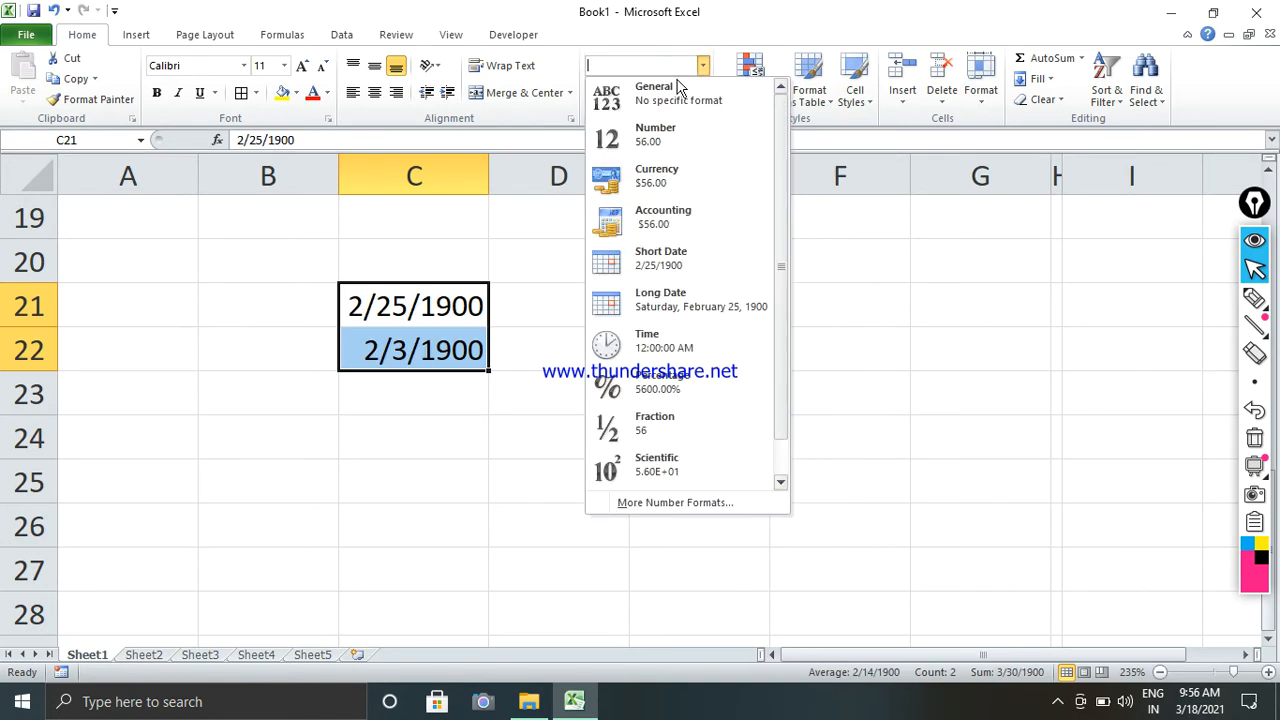
left_click(667, 300)
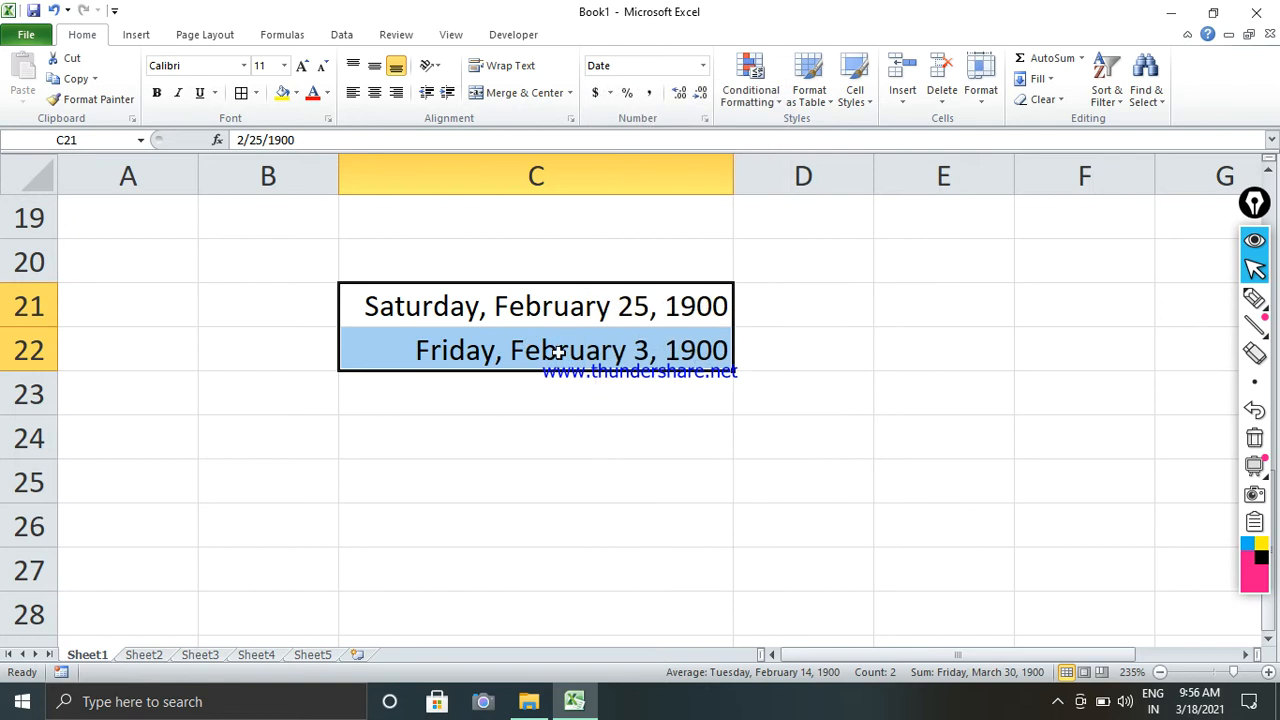
left_click(395, 313)
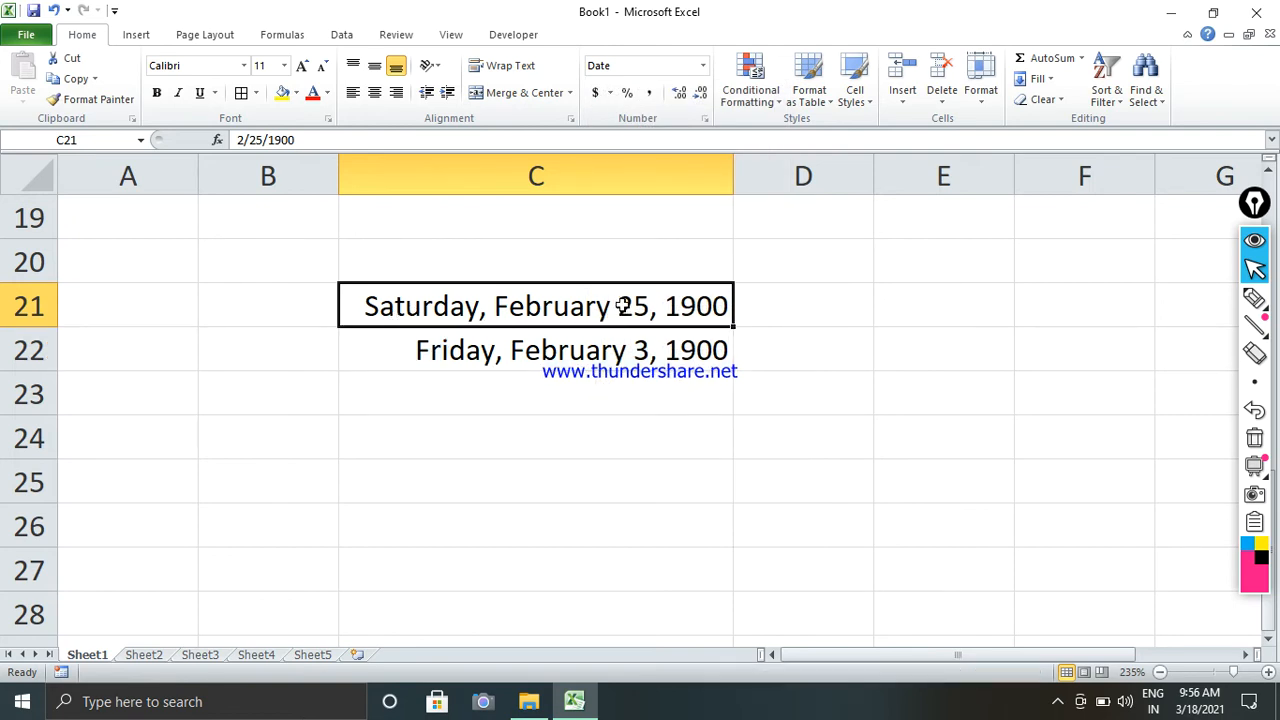
Narrow column C to slightly less than the width of its neighbouring columns.
scroll(720, 290, "up", 6)
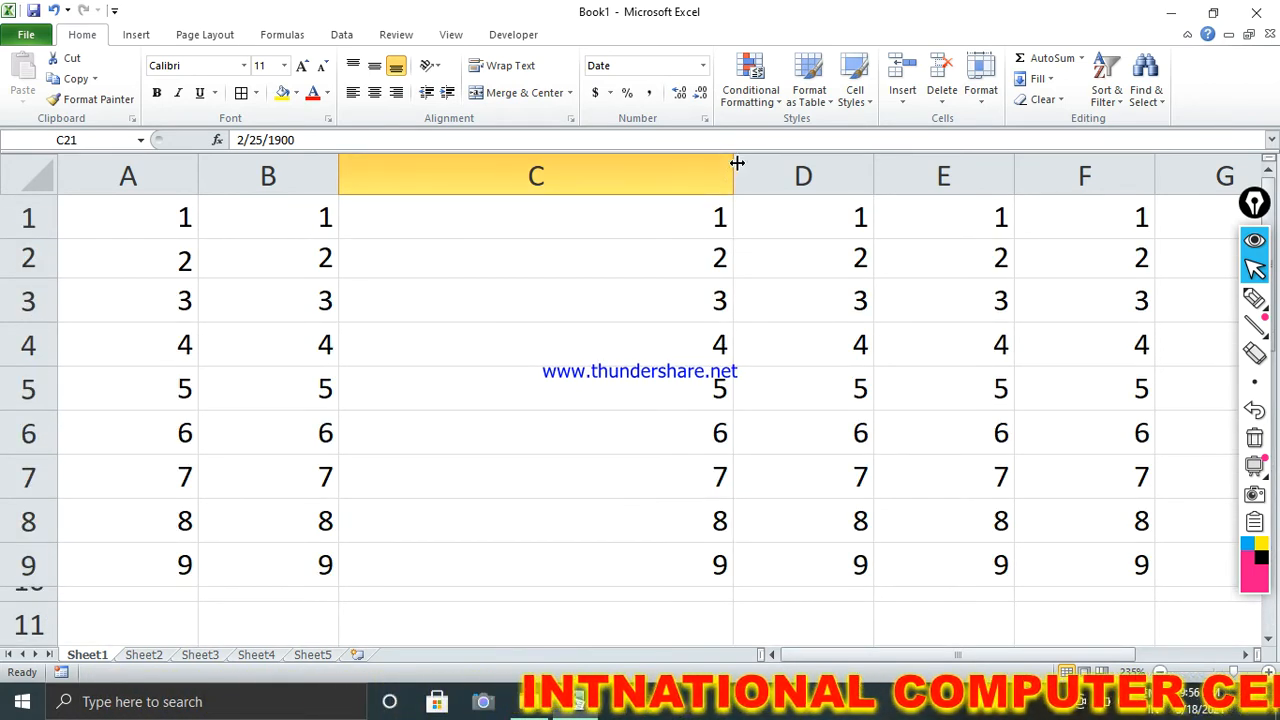
left_click_drag(736, 162, 458, 229)
left_click_drag(171, 214, 960, 562)
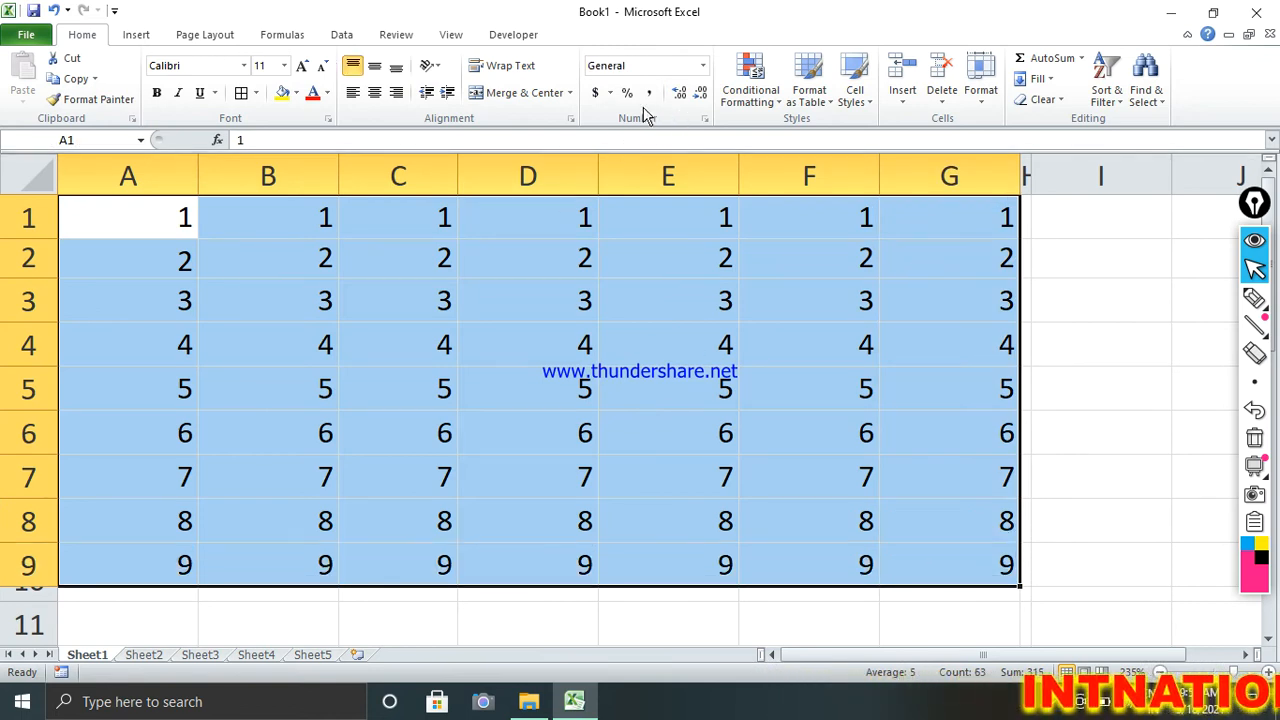
Clear the sample text and the number below it from the range B11:E18.
scroll(686, 324, "down", 1)
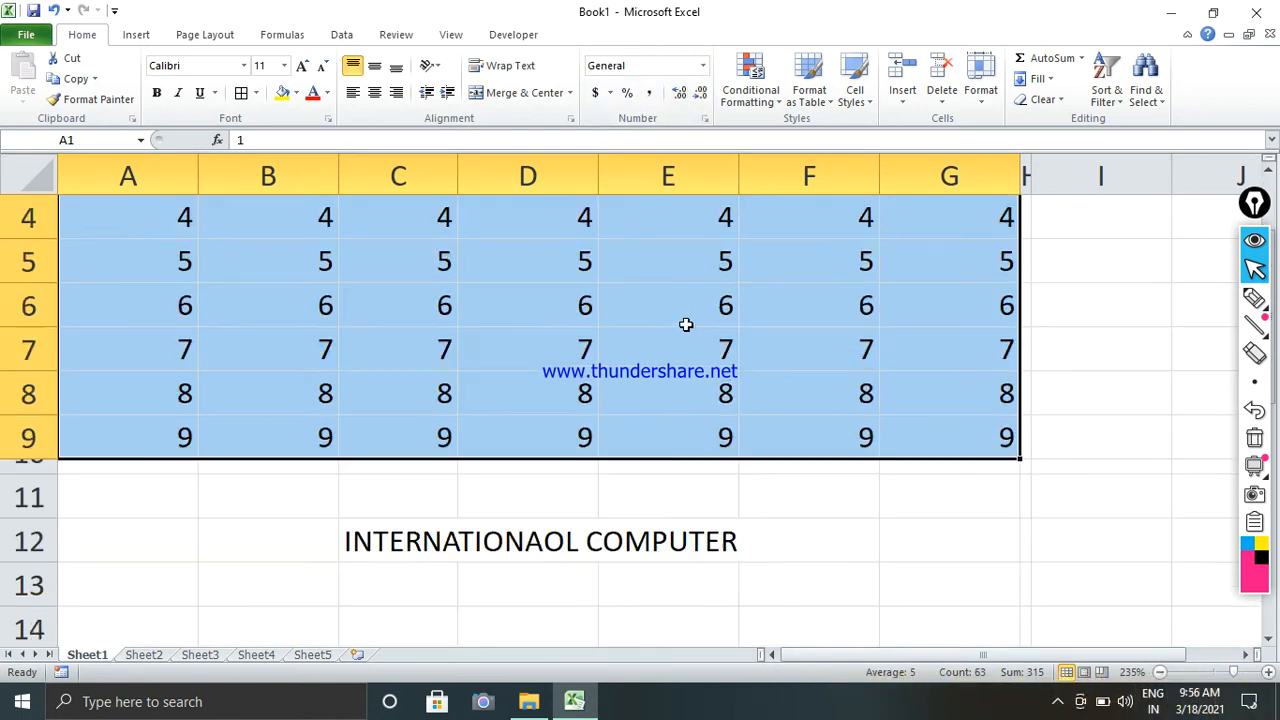
scroll(686, 324, "down", 2)
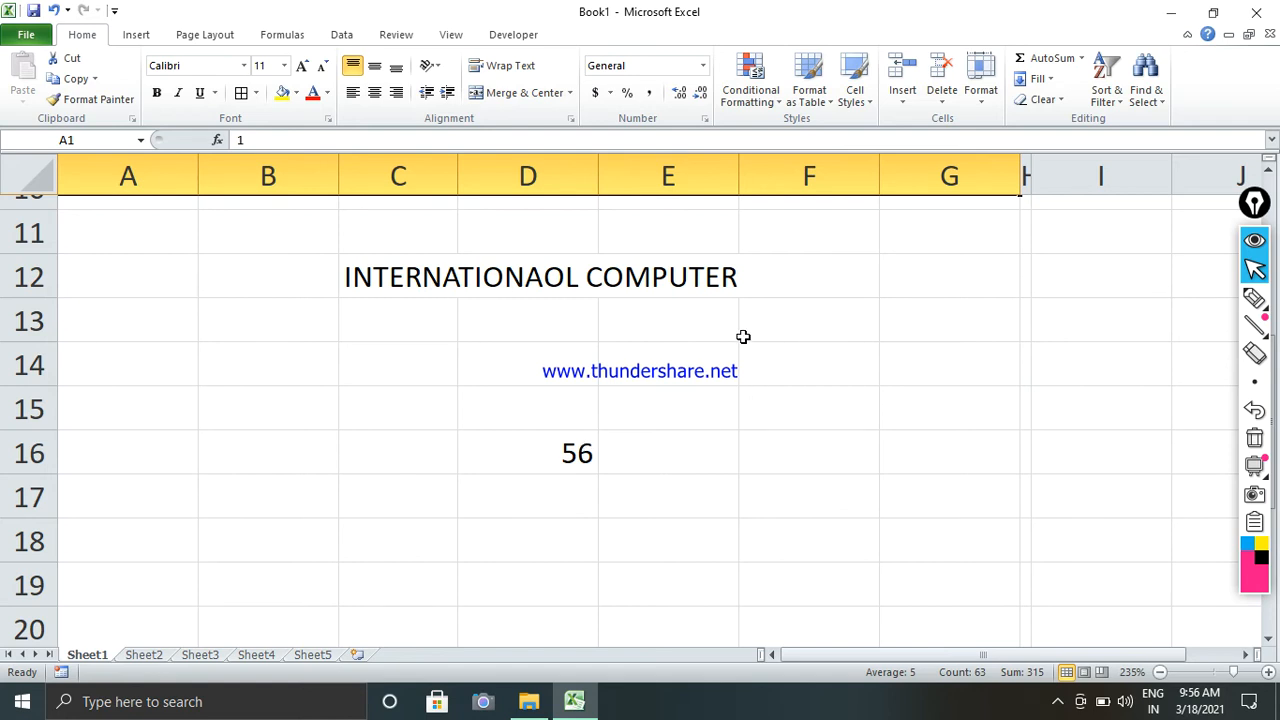
left_click_drag(534, 244, 634, 534)
left_click_drag(297, 234, 737, 543)
key("Delete")
left_click(563, 324)
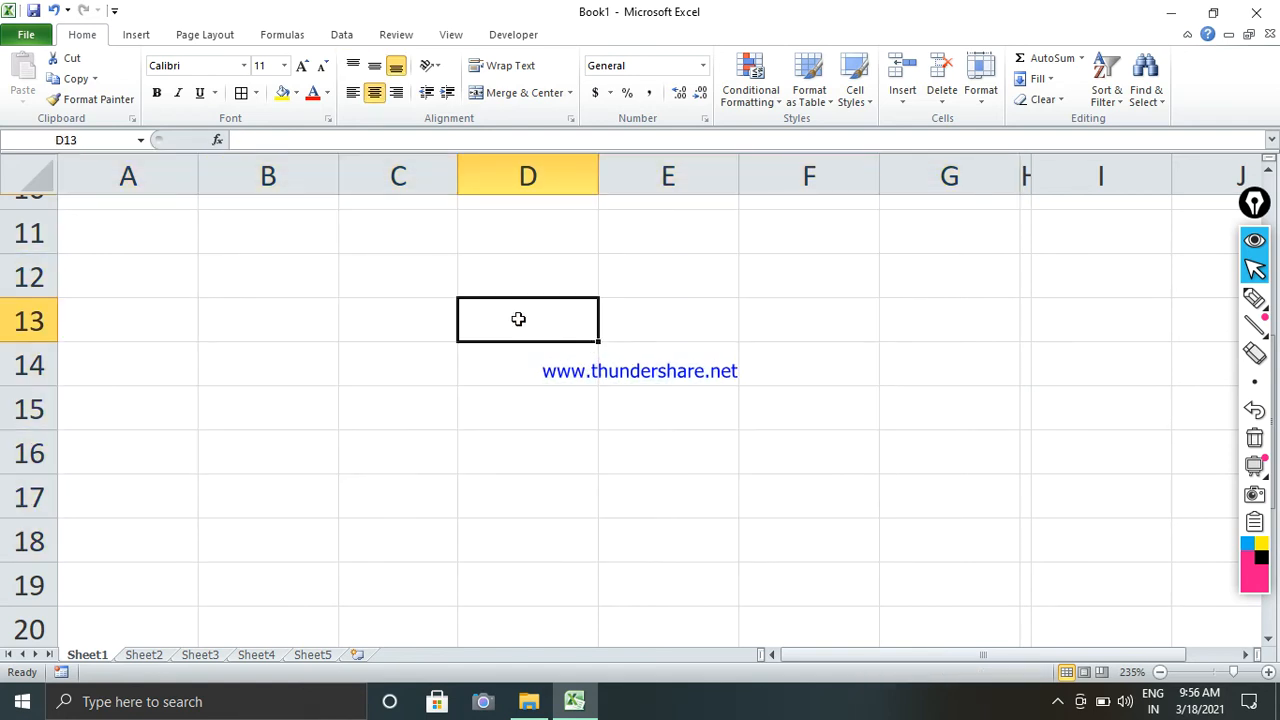
Apply the Fraction number format to the empty range A11:G19.
left_click(419, 274)
left_click_drag(169, 233, 907, 586)
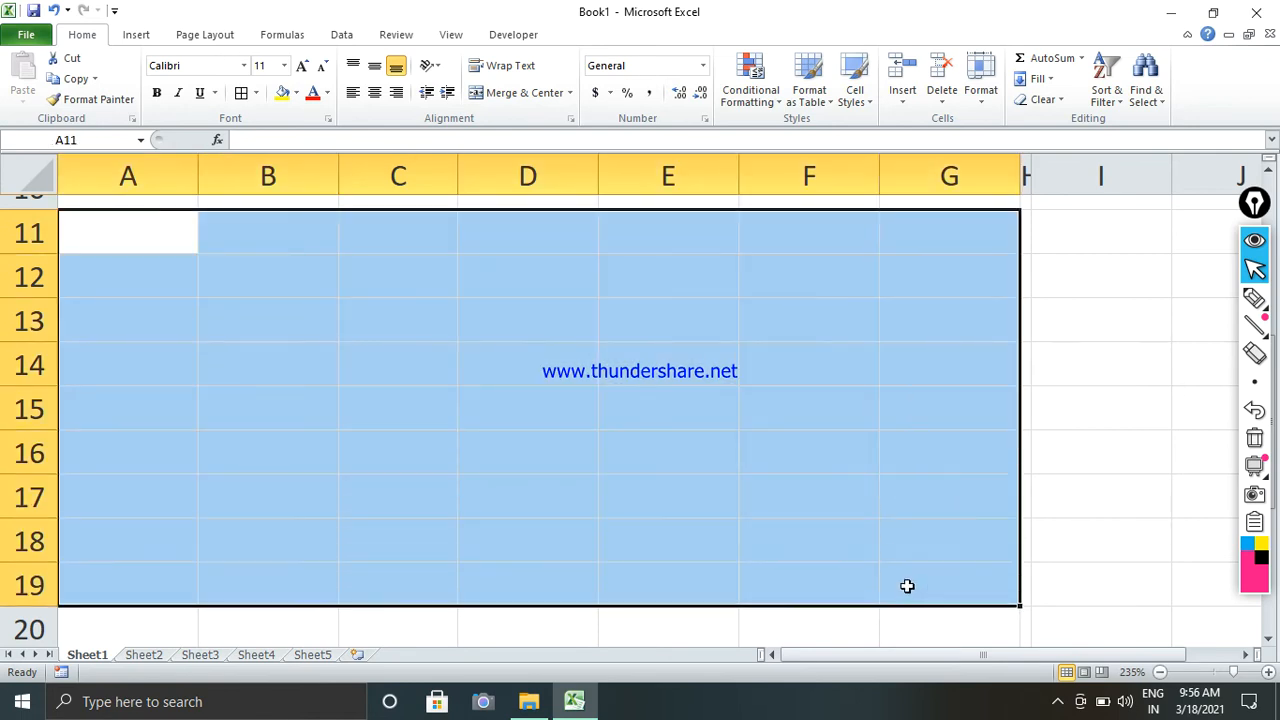
left_click(703, 65)
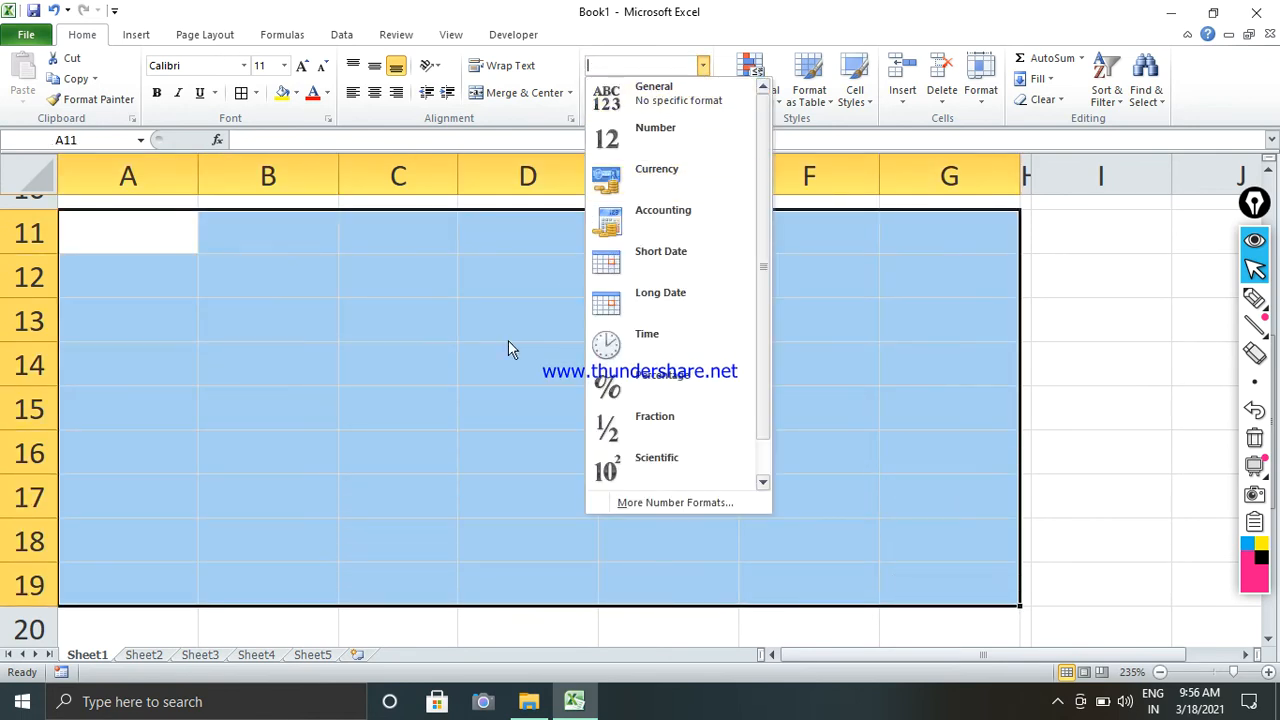
left_click(651, 437)
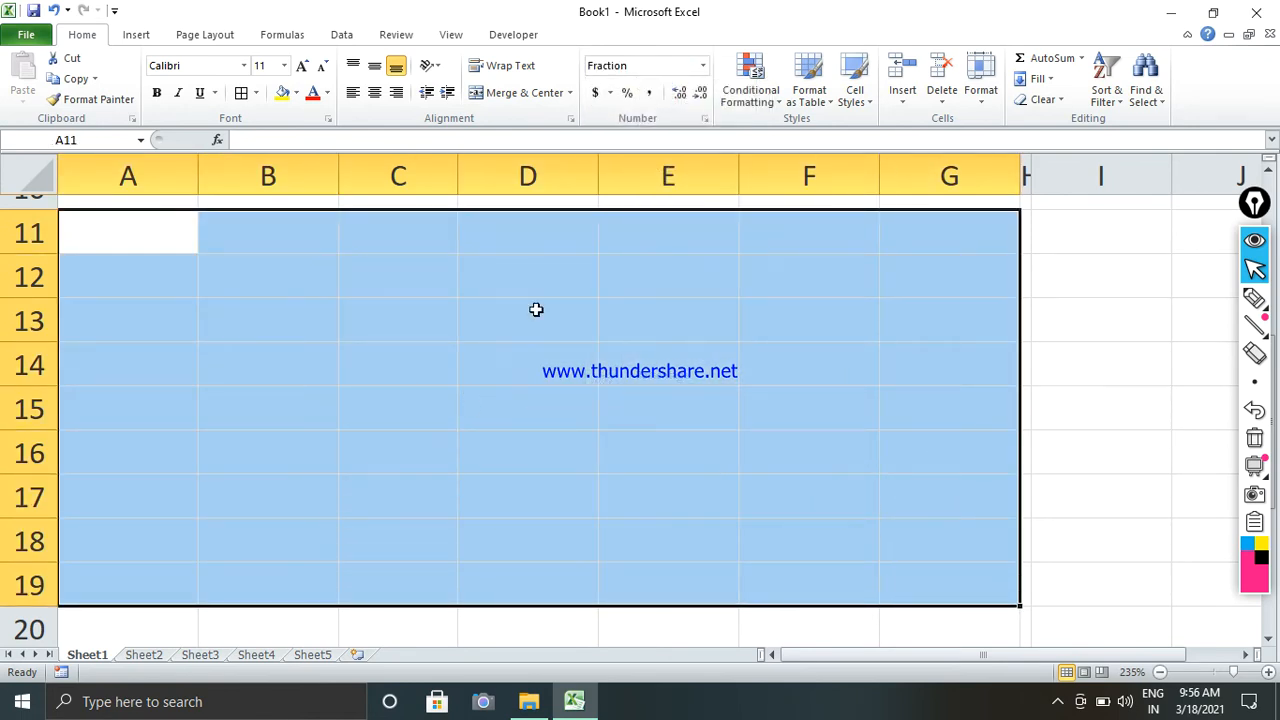
Enter 2.5 in each of the fraction-formatted cells C13 and D13.
left_click(428, 319)
type("2.5")
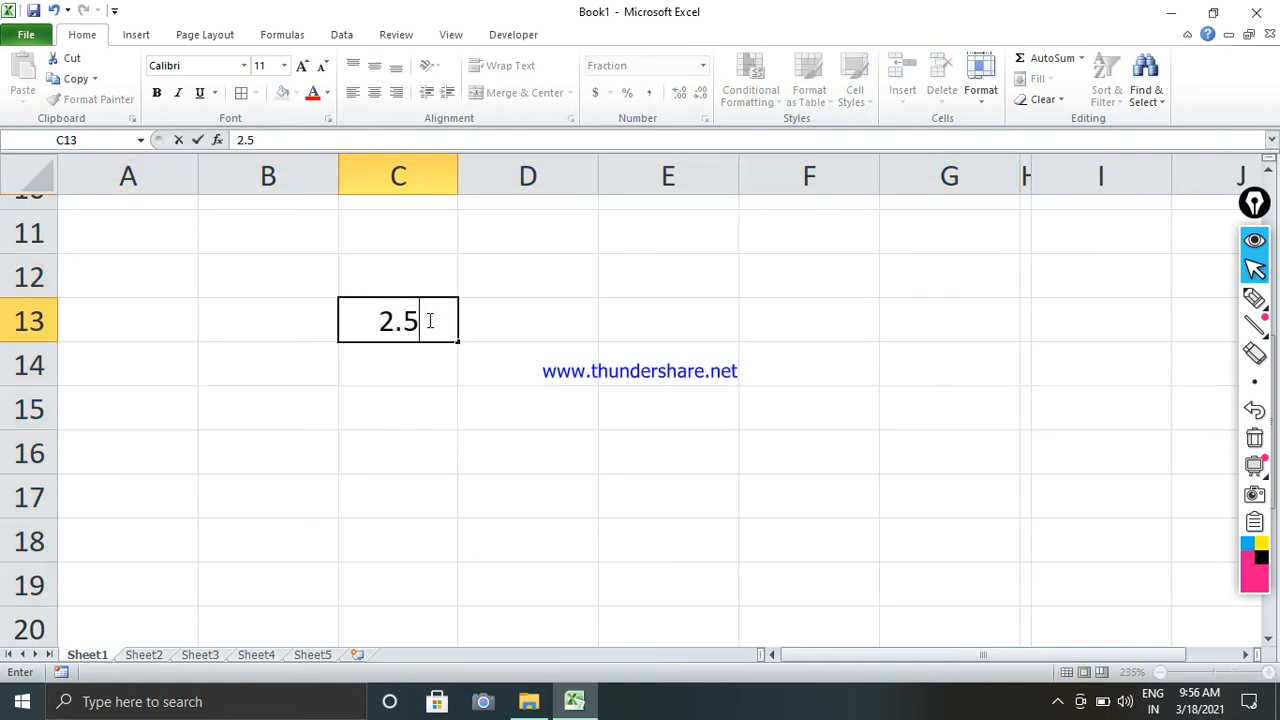
key("Return")
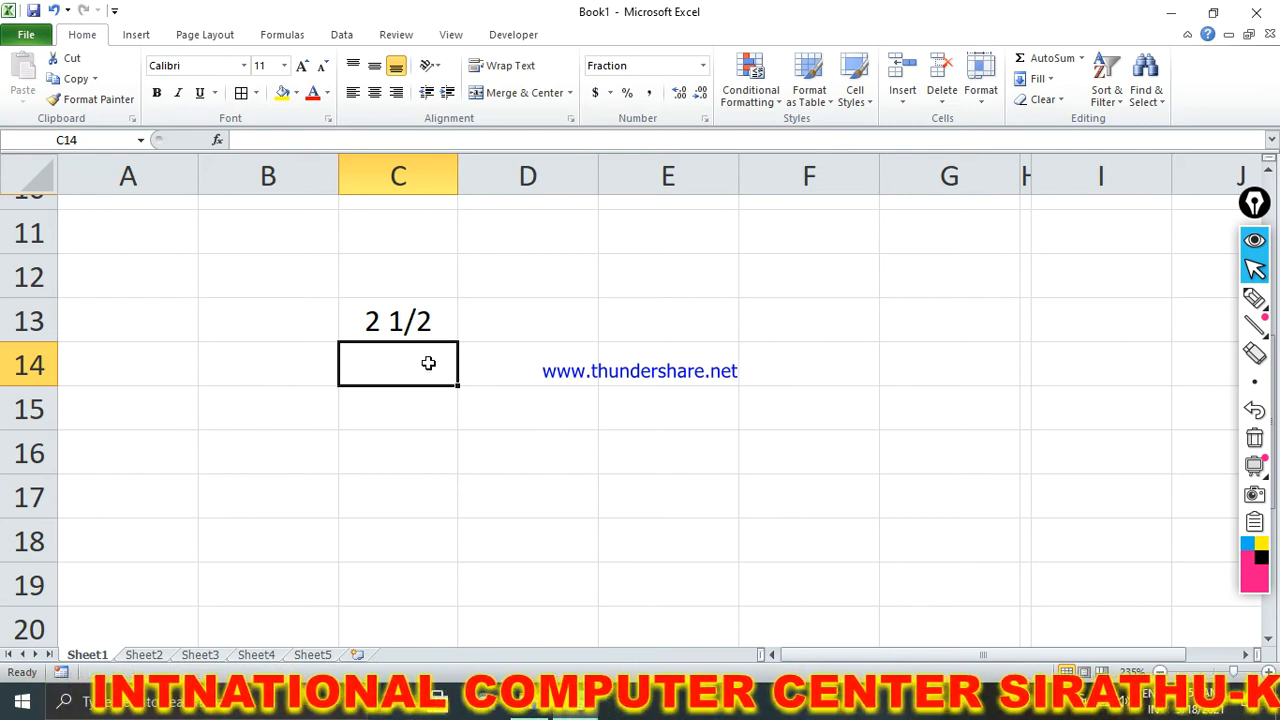
left_click(569, 348)
left_click(572, 321)
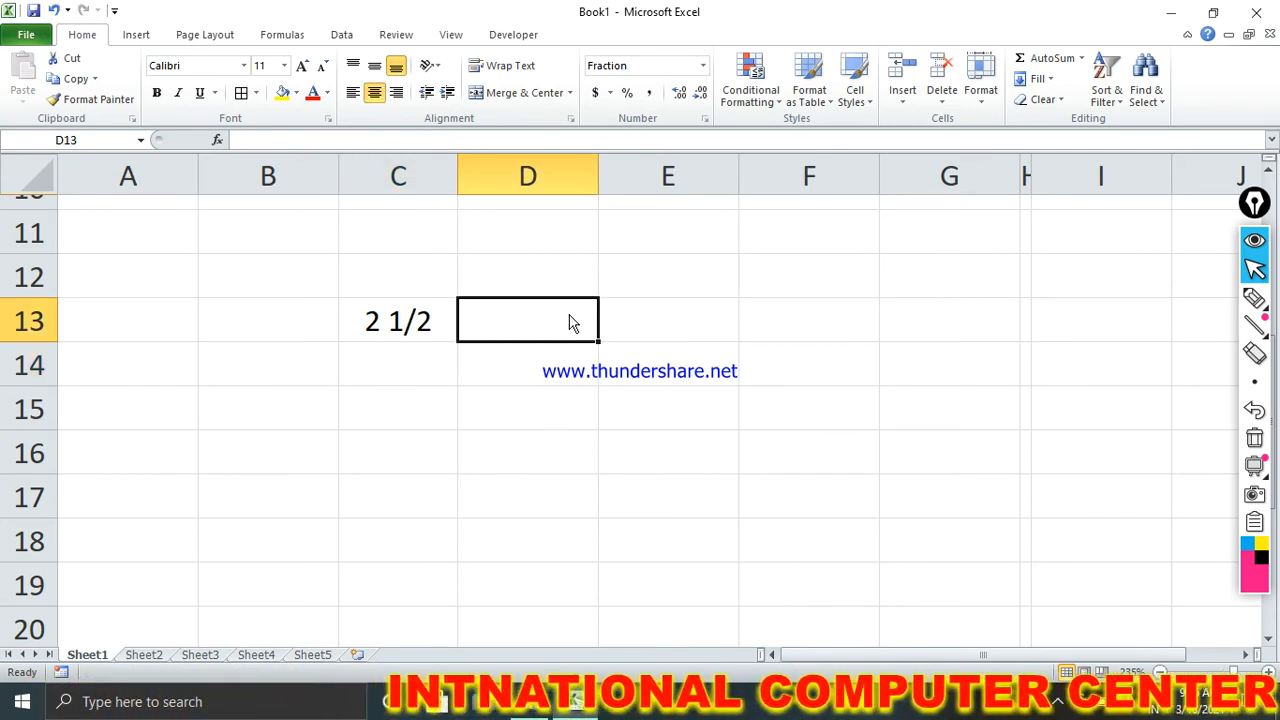
type("2.5")
left_click(637, 315)
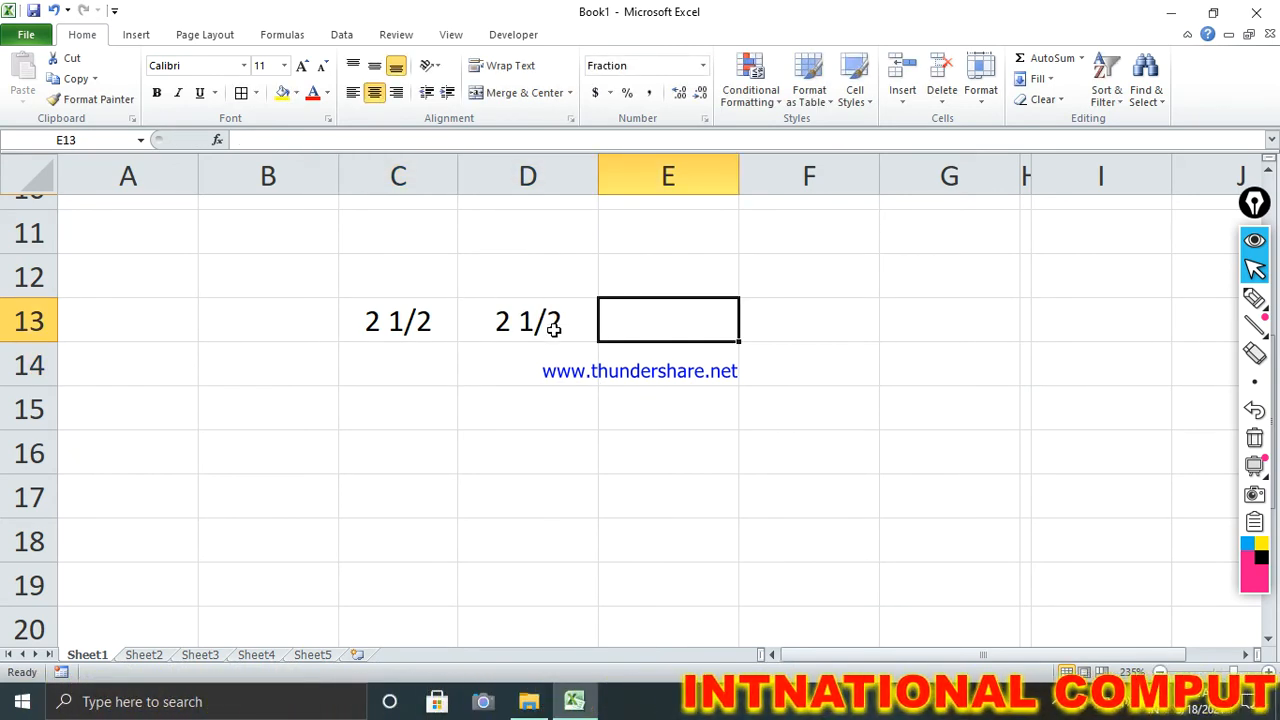
Add the two fractions in cell E13 with the formula =C13+D13.
type("=")
left_click(427, 335)
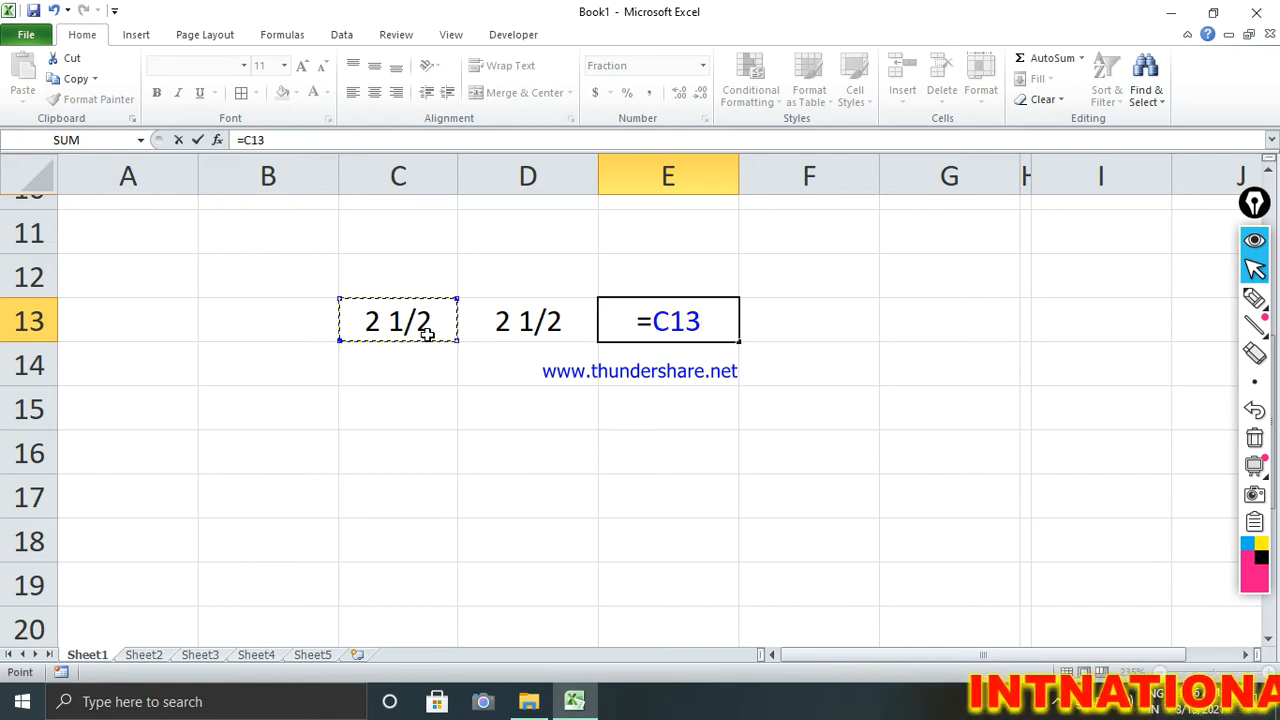
type("+")
left_click(506, 325)
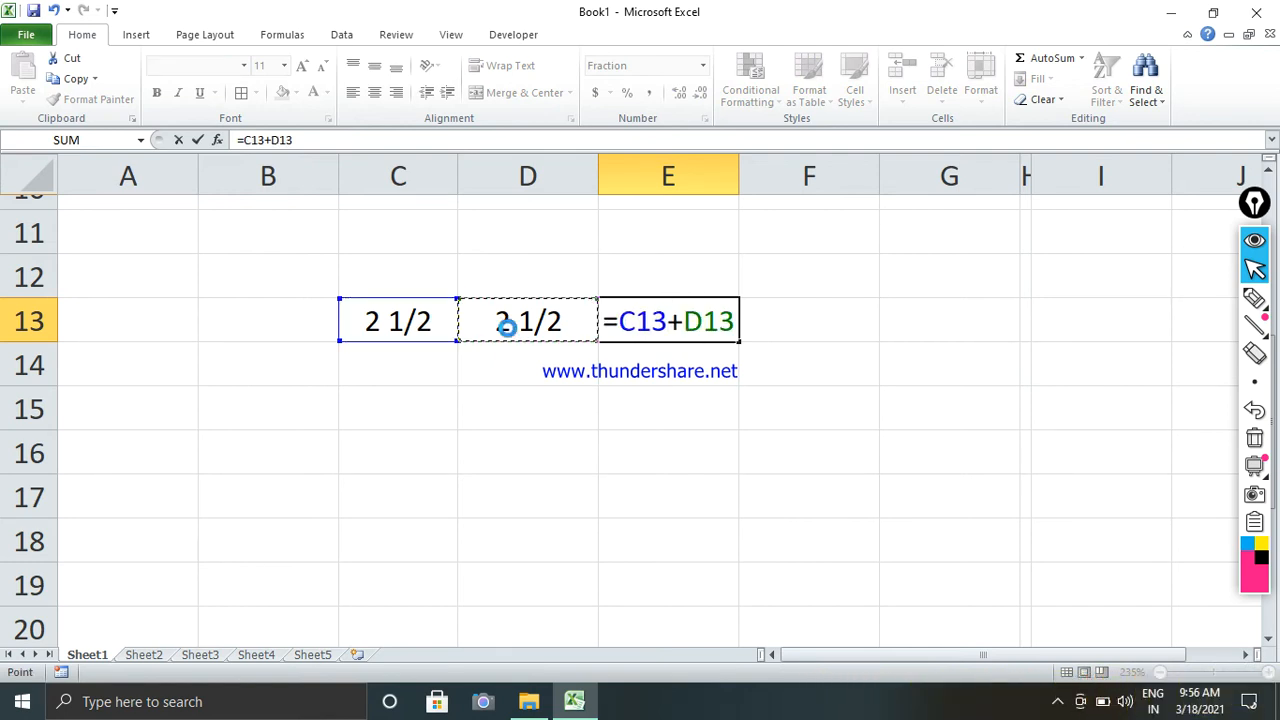
key("Return")
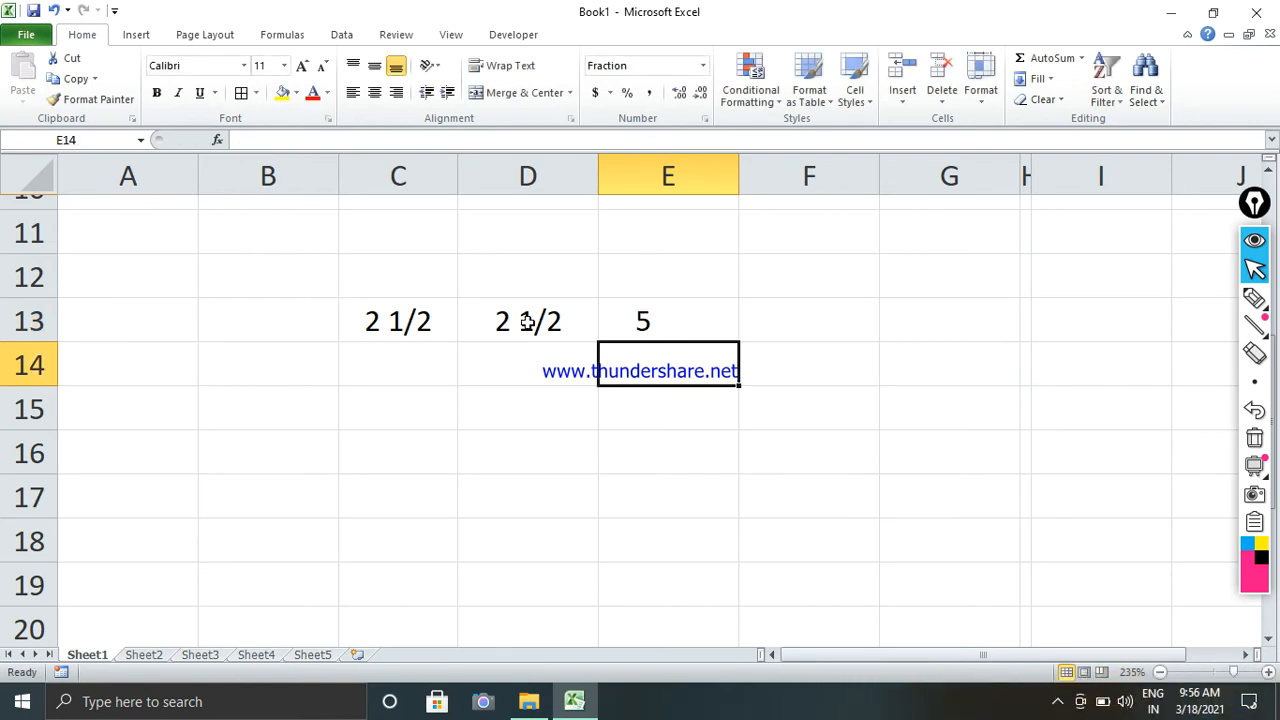
Clear the fractions and their sum from the cells B13:E13.
scroll(500, 308, "up", 2)
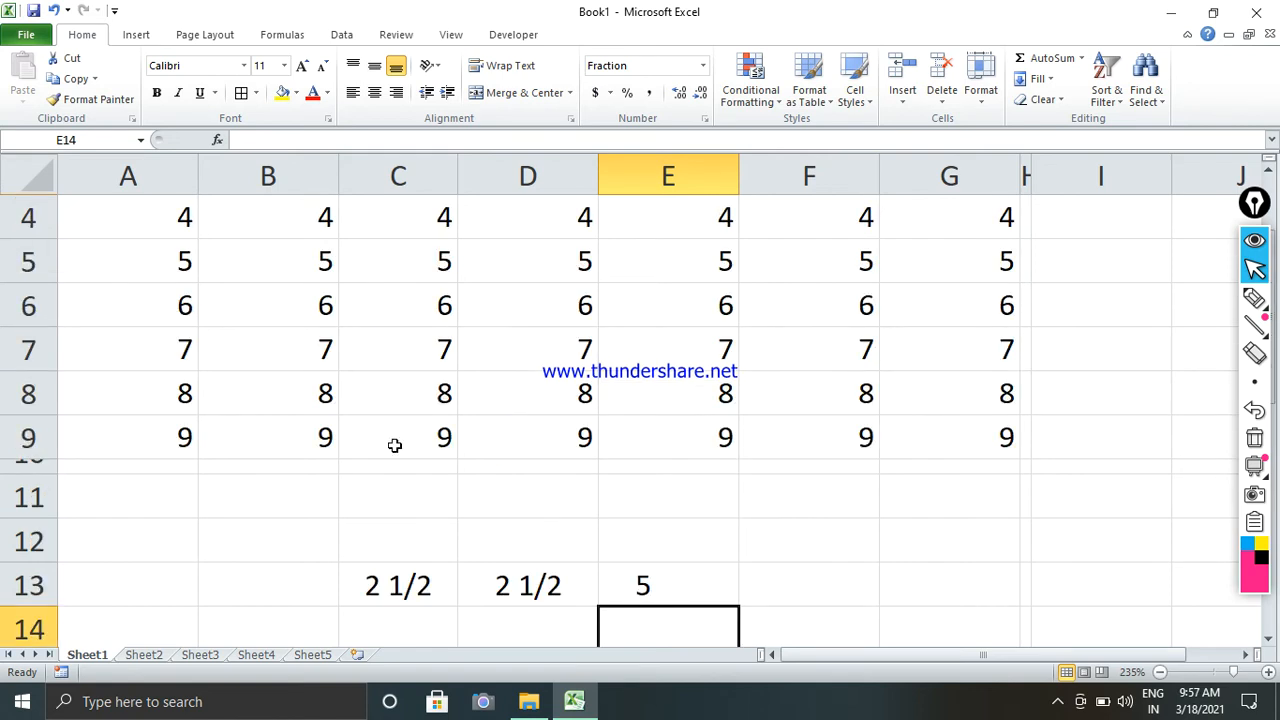
left_click_drag(310, 591, 701, 605)
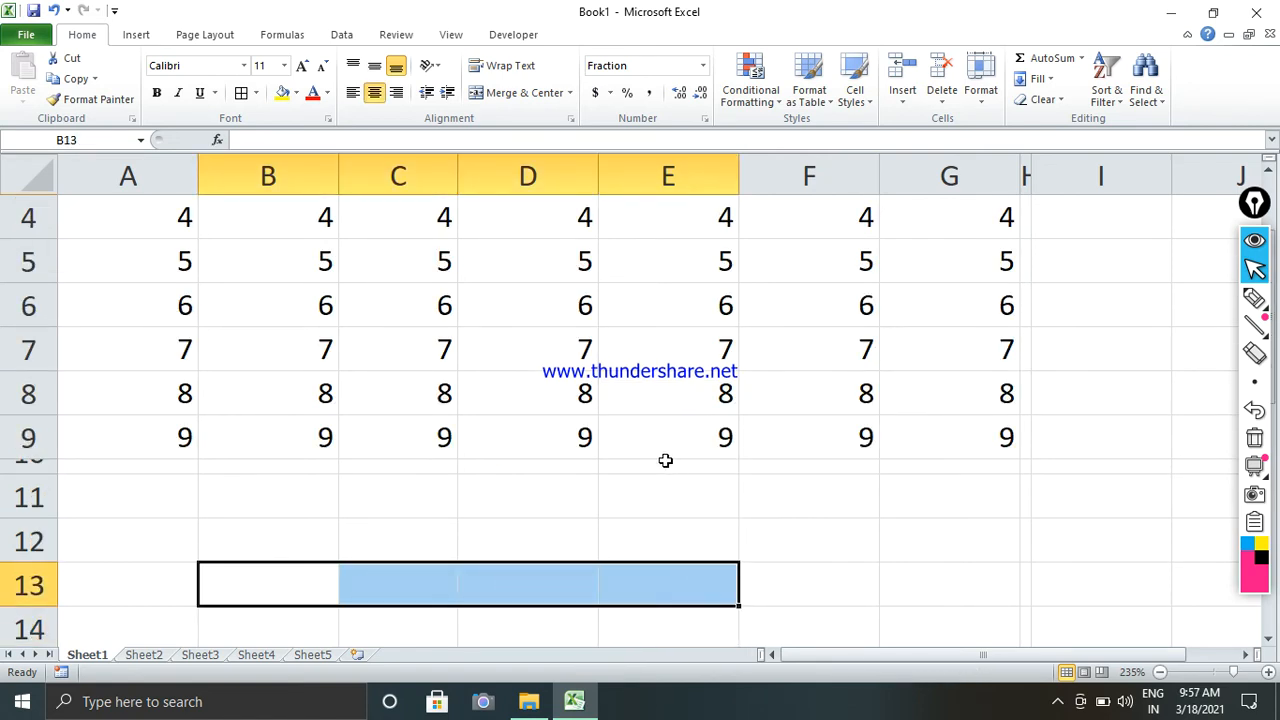
Apply the Percentage number format to the empty range A12:G18.
scroll(473, 405, "up", 1)
scroll(280, 267, "down", 3)
left_click_drag(94, 263, 897, 509)
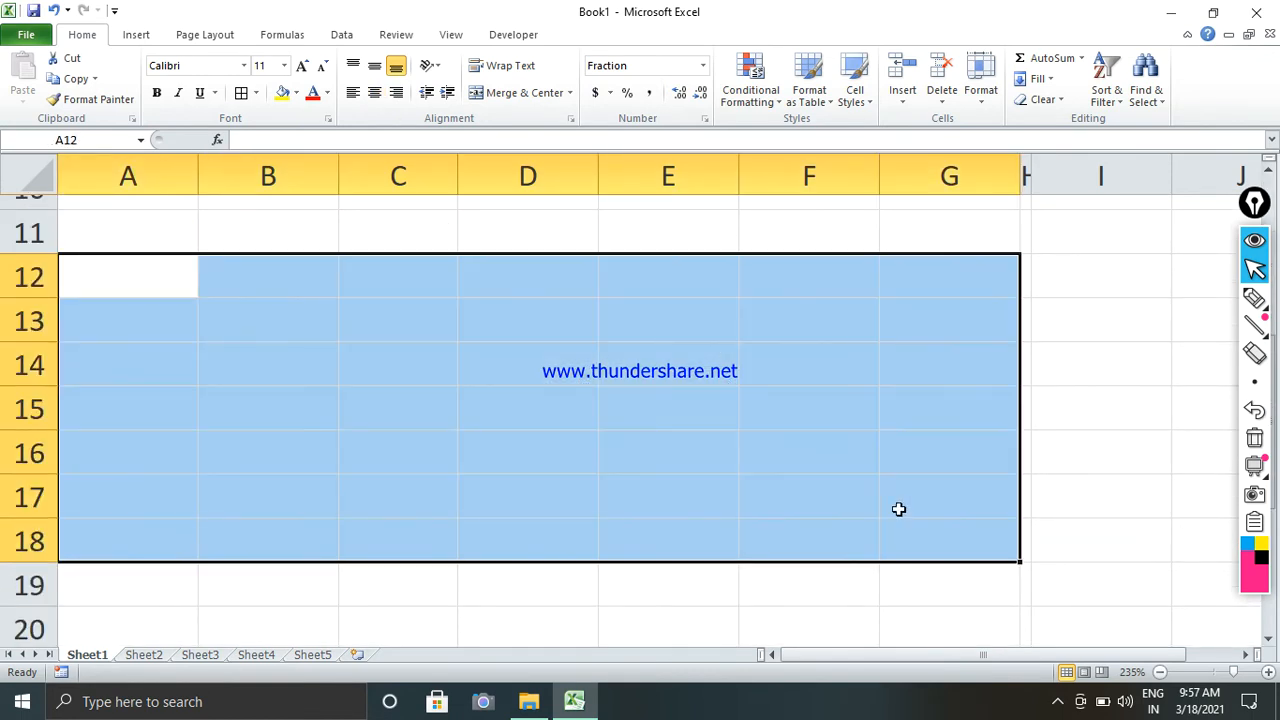
Enter the percentages 9, 9, 18 and 25 in the cells C13 to C16.
left_click(368, 334)
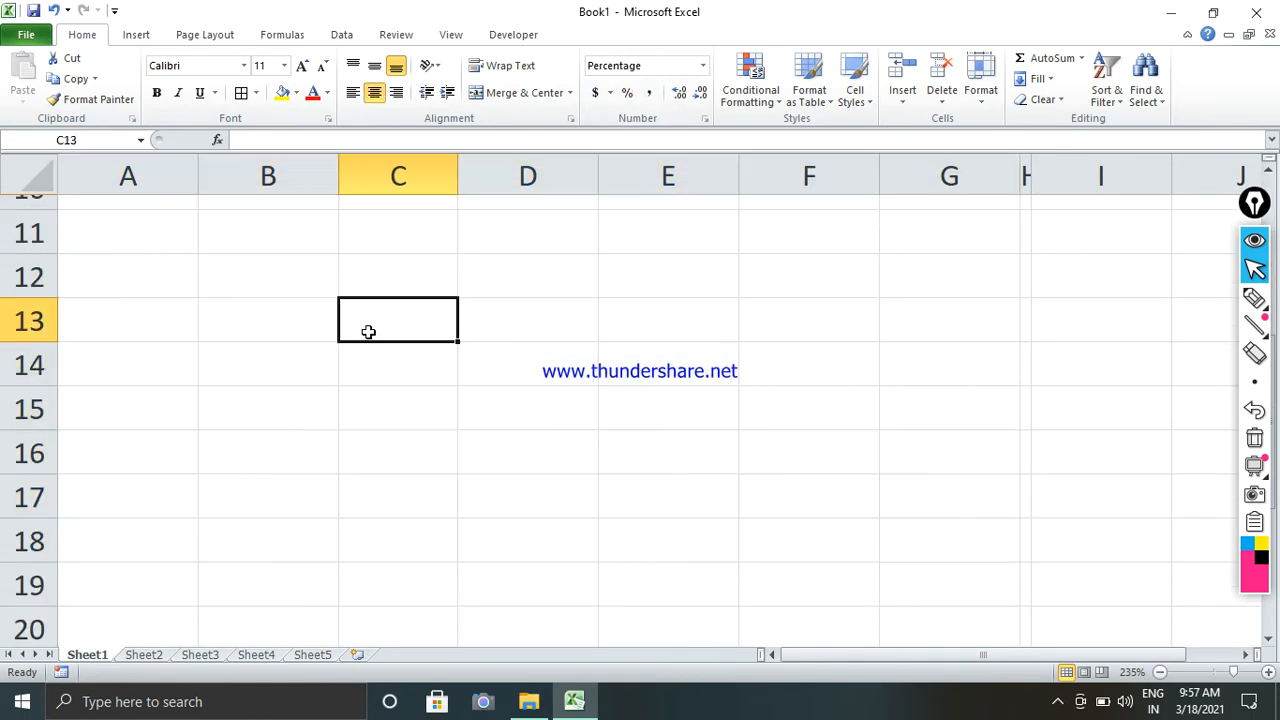
type("9")
key("Return")
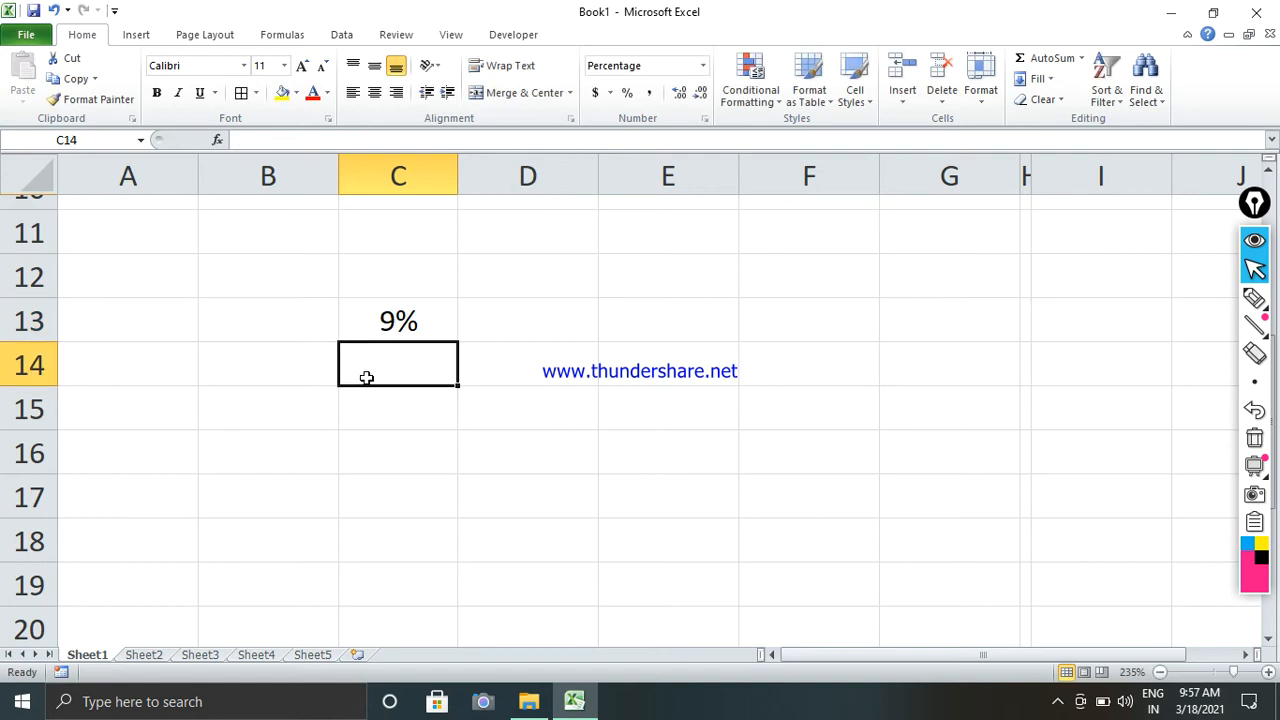
type("9")
key("Return")
type("18")
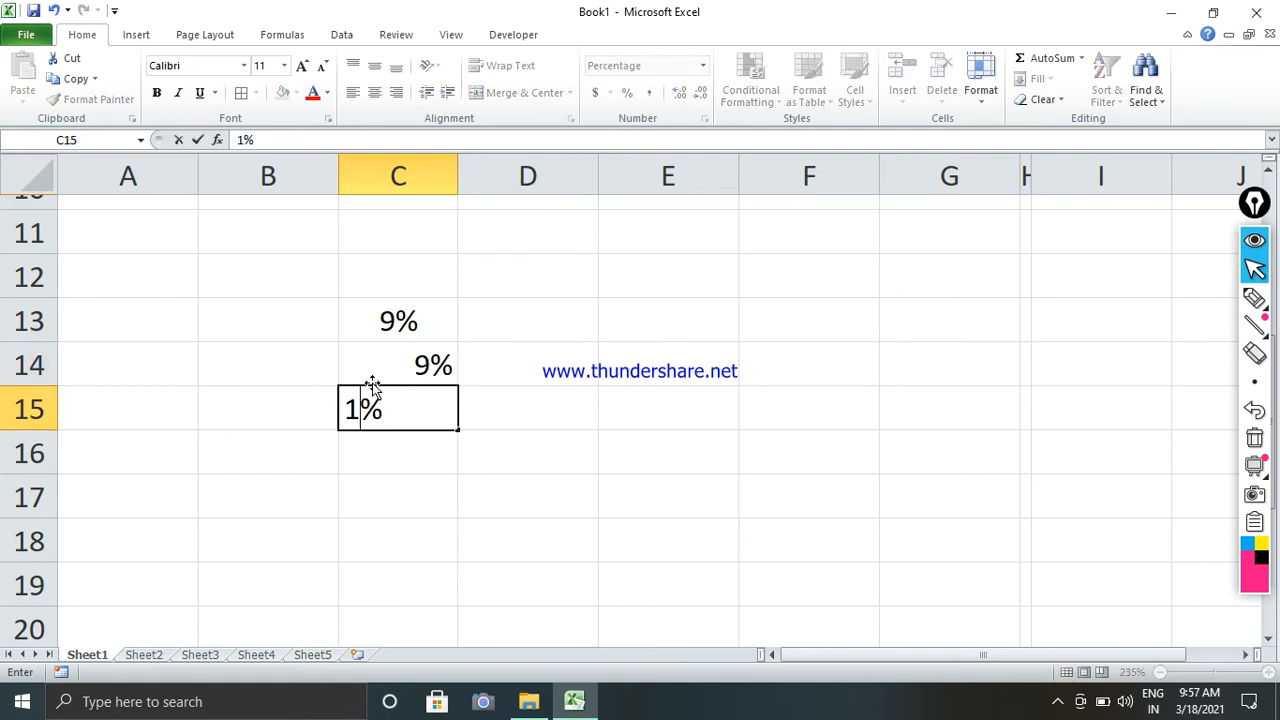
key("Return")
type("25")
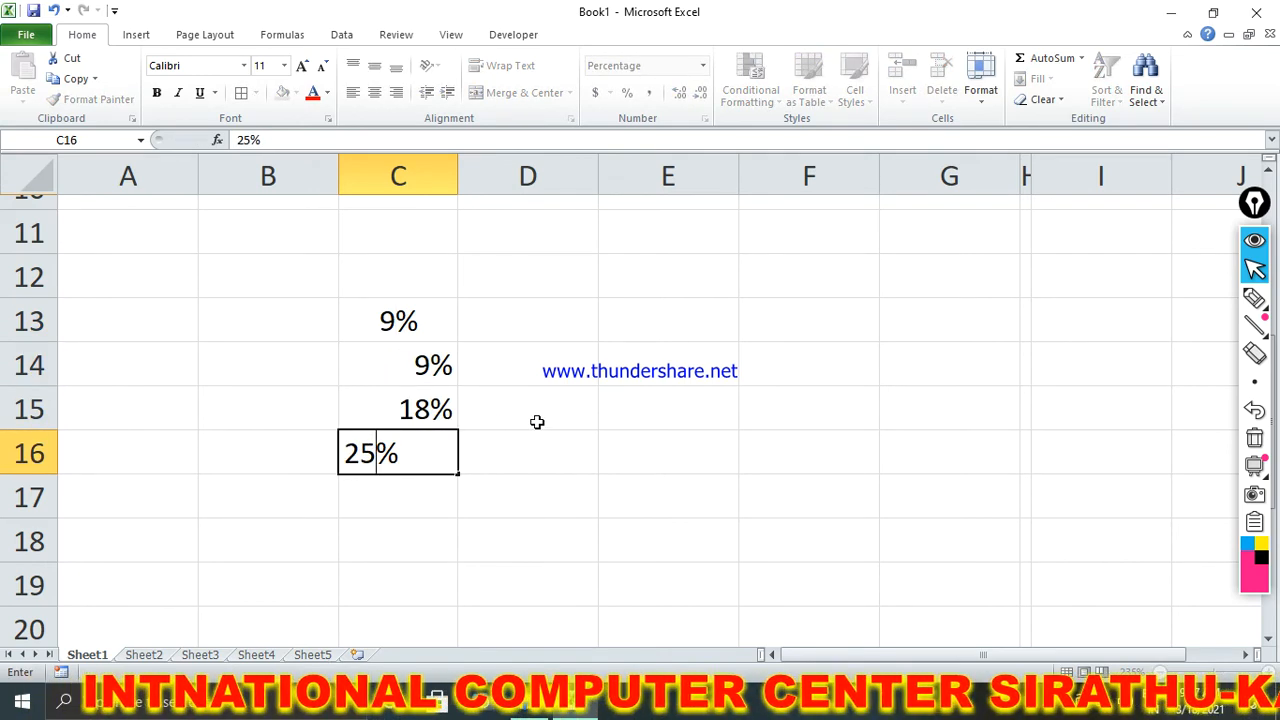
left_click(536, 420)
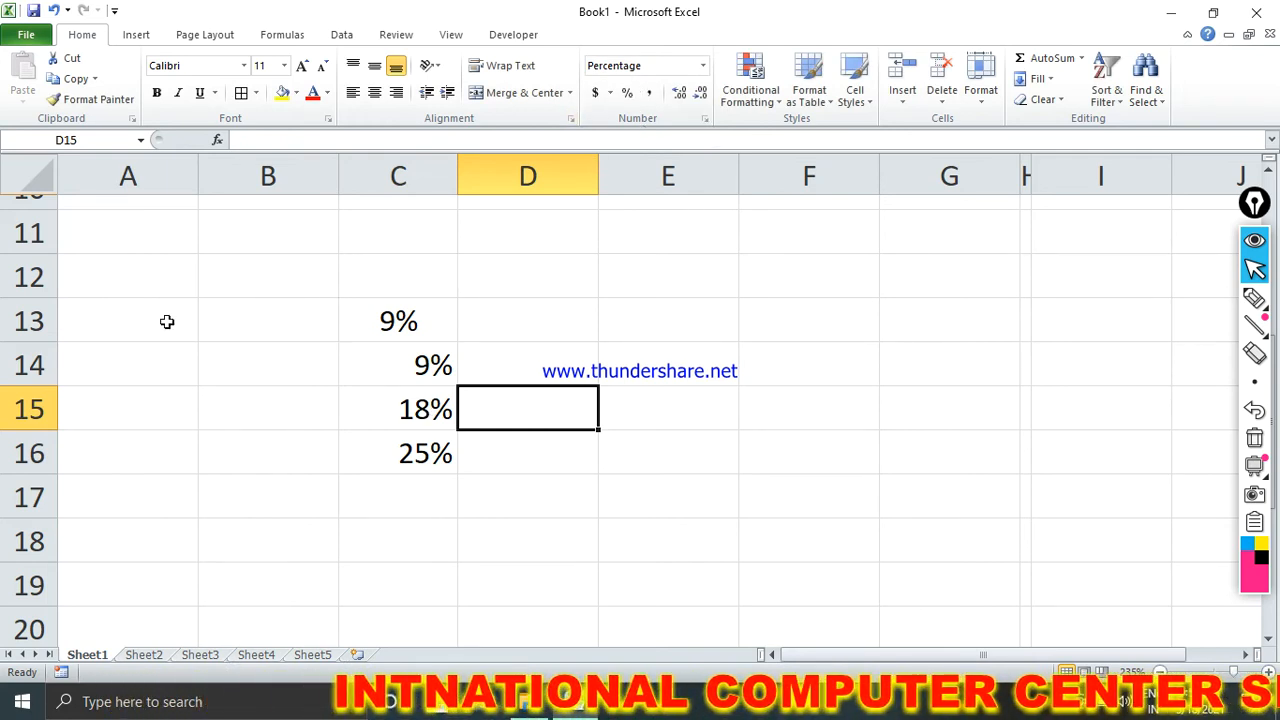
Set the number format of the range A12:F19 to General and delete its contents.
left_click_drag(126, 274, 850, 585)
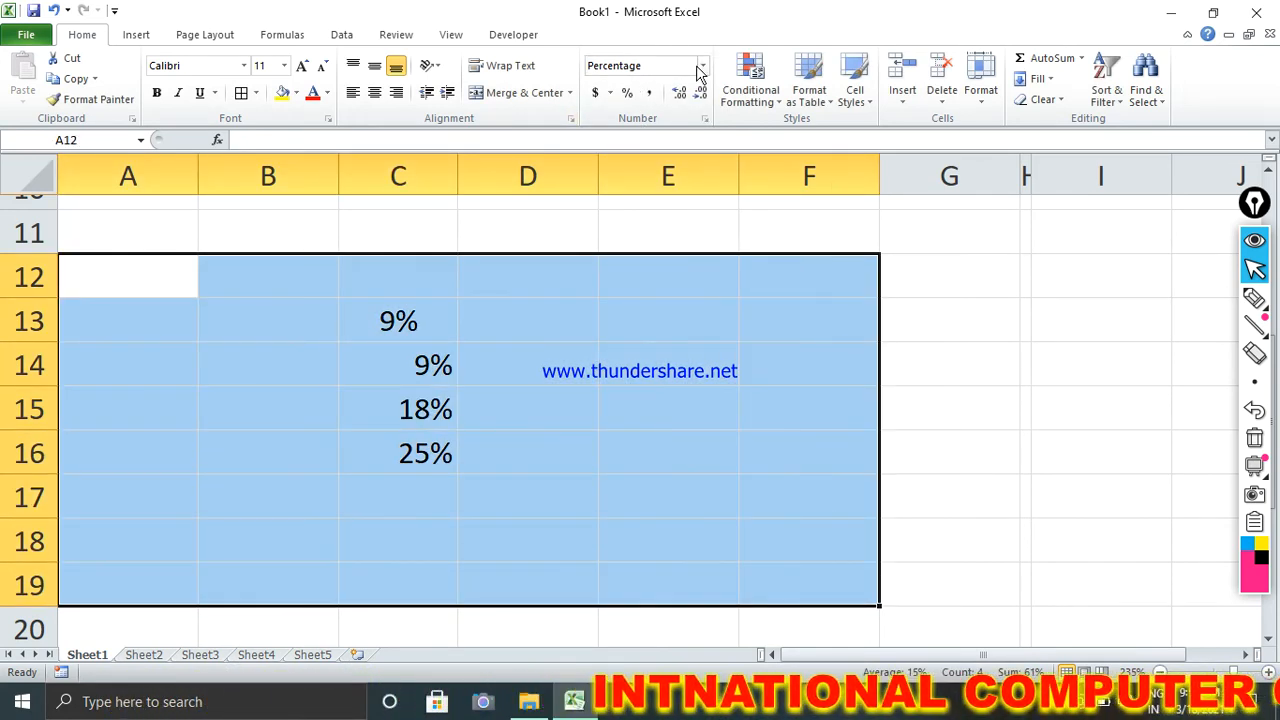
left_click(700, 65)
left_click(650, 97)
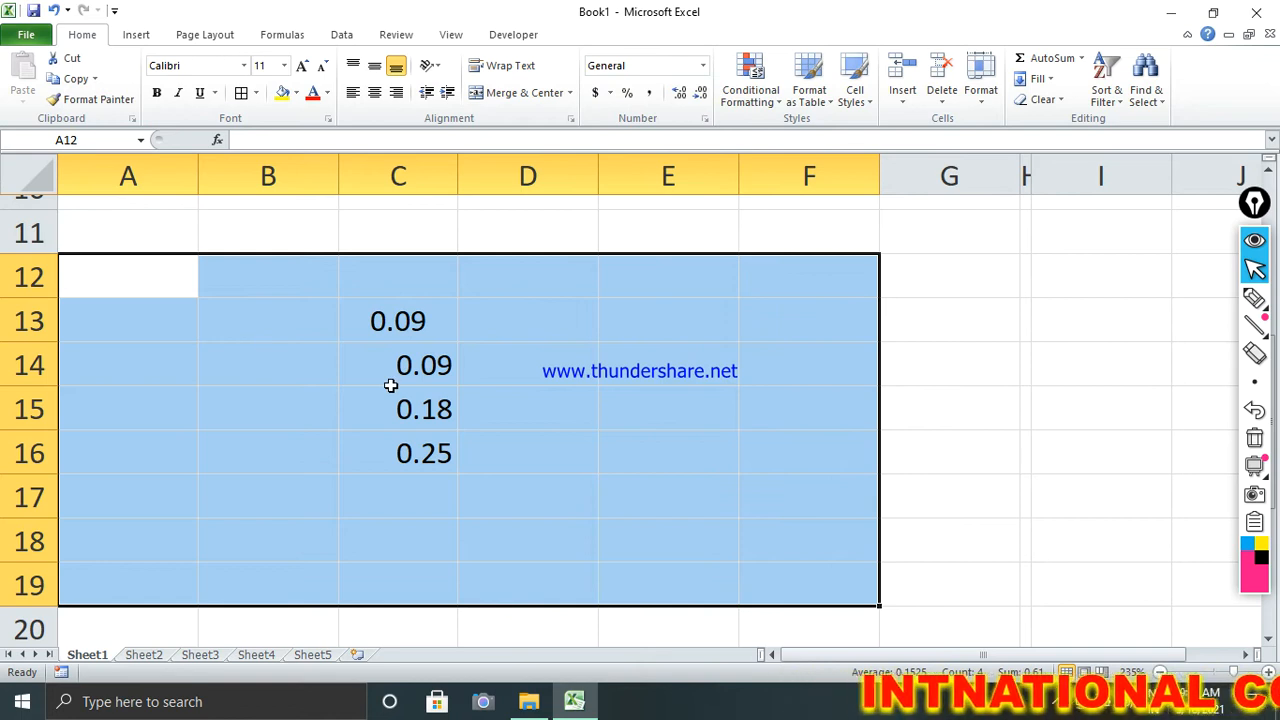
key("Delete")
scroll(474, 360, "up", 3)
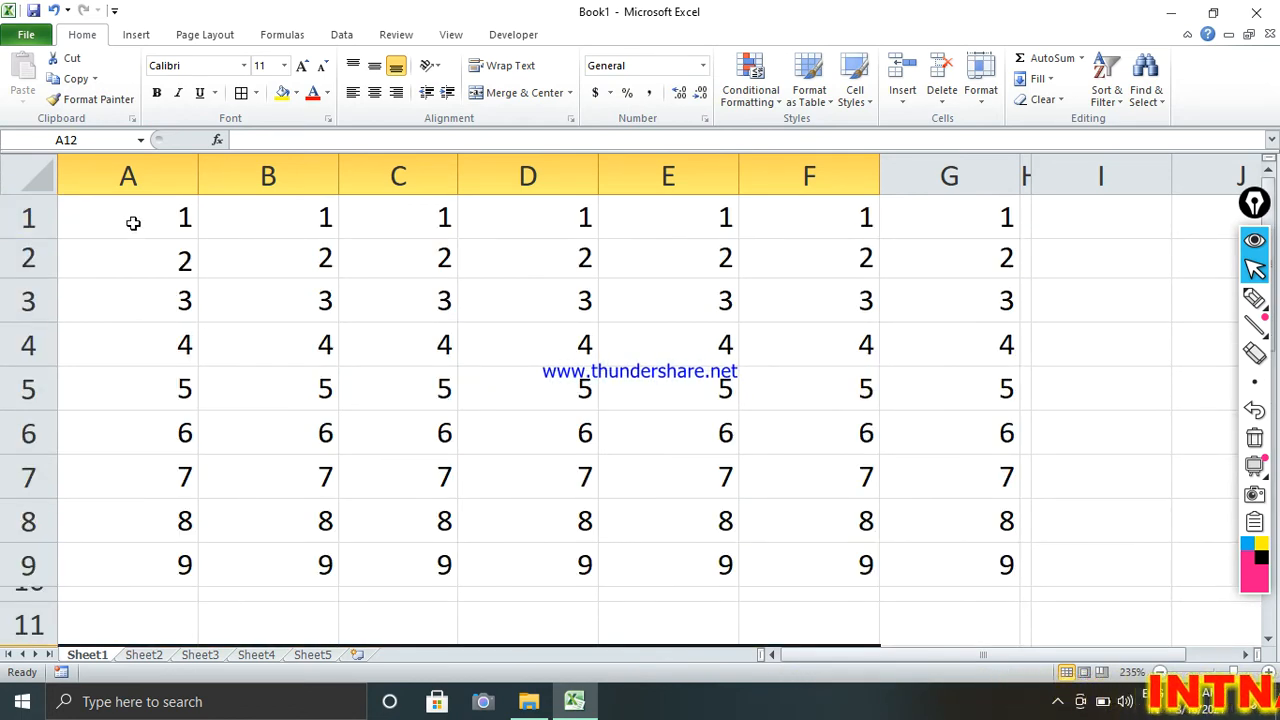
Try a Greater Than highlight rule on the range A1:G9 with the threshold 3 and with 2.
left_click_drag(131, 220, 957, 544)
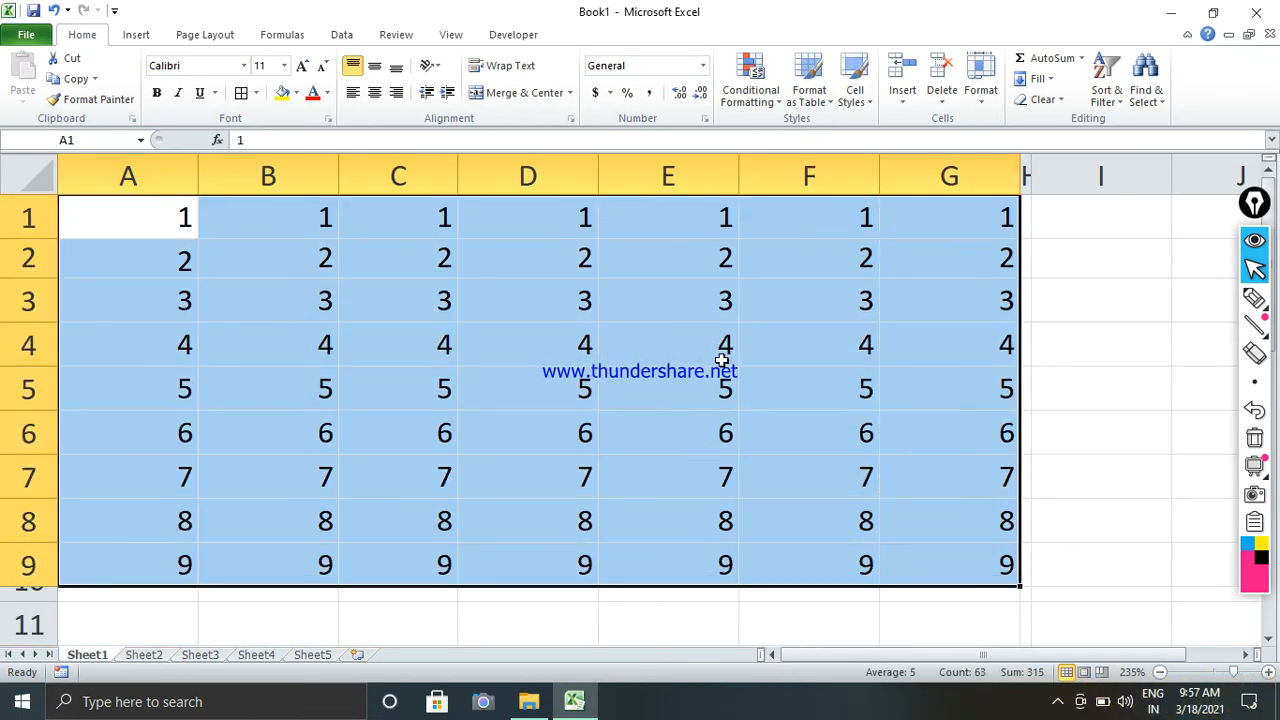
left_click(741, 101)
mouse_move(825, 146)
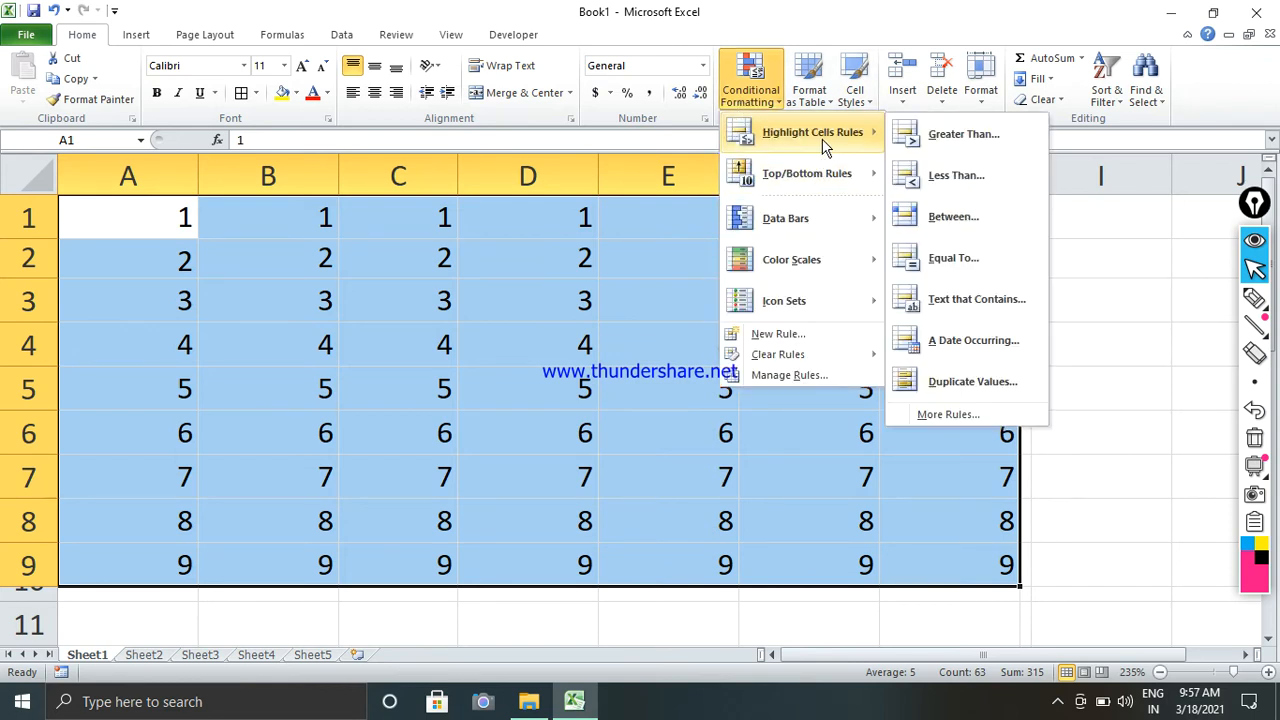
left_click(940, 150)
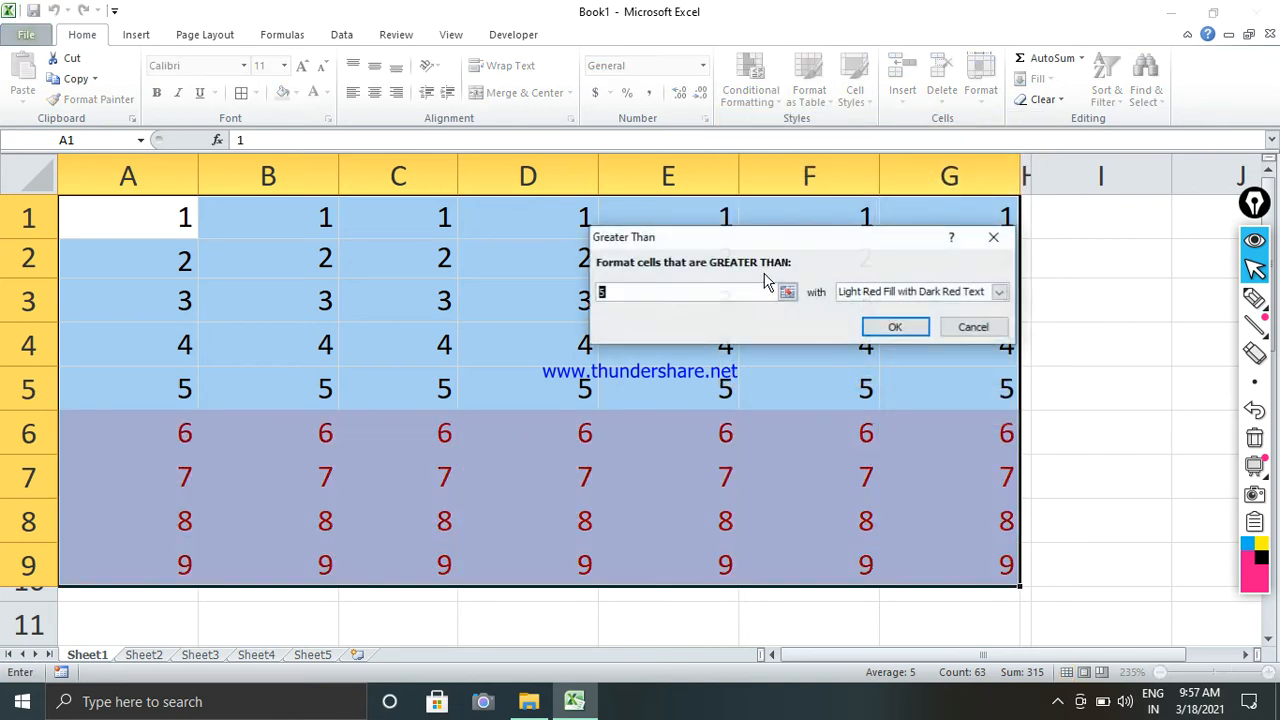
left_click_drag(815, 245, 1012, 188)
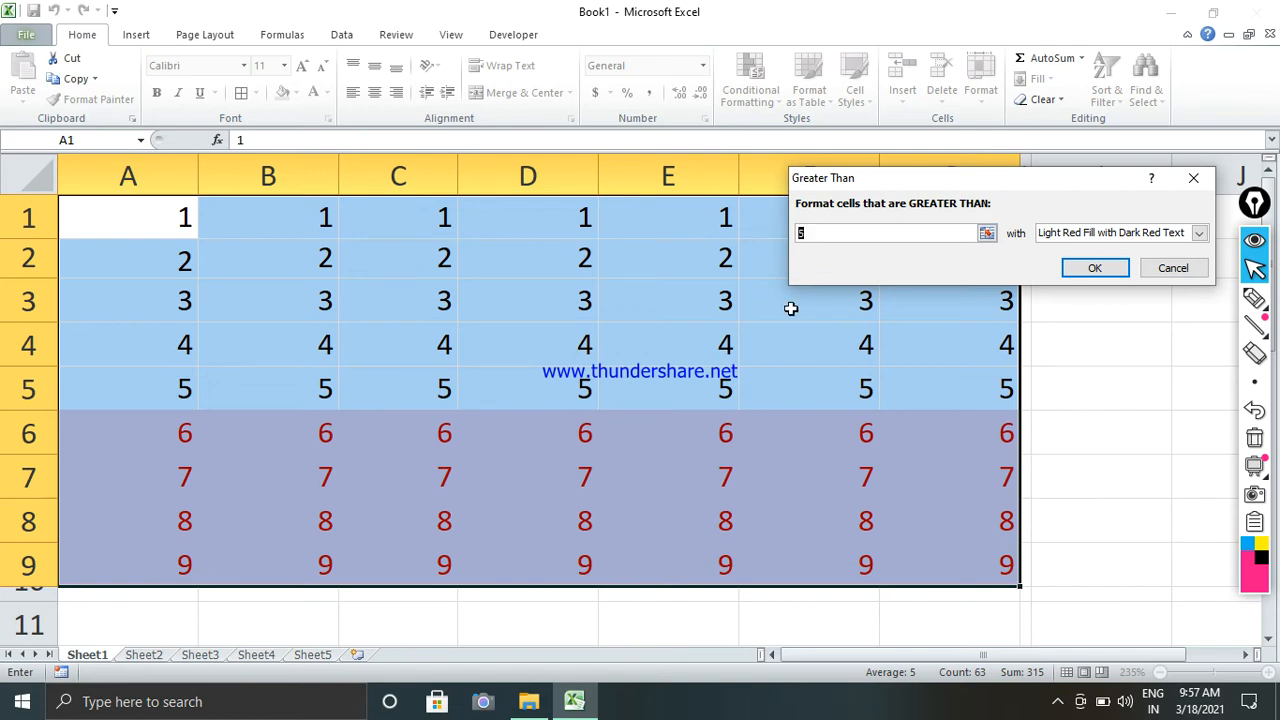
type("3")
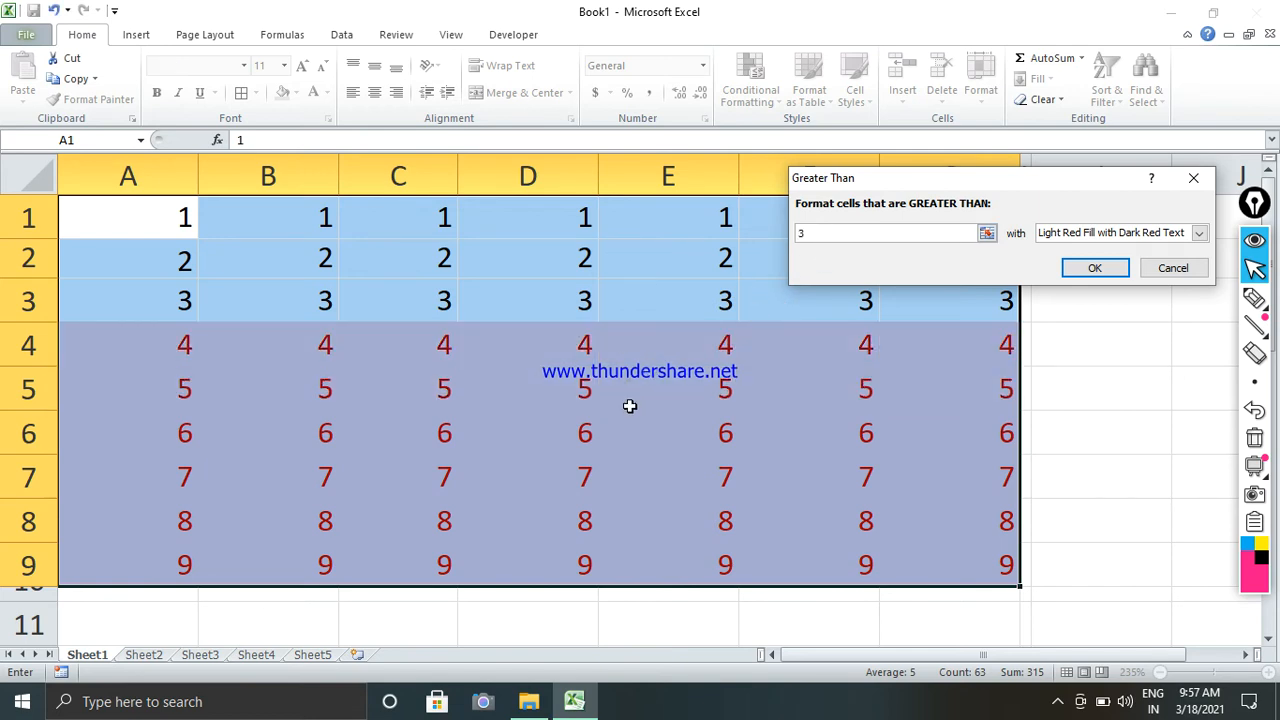
key("BackSpace")
type("2")
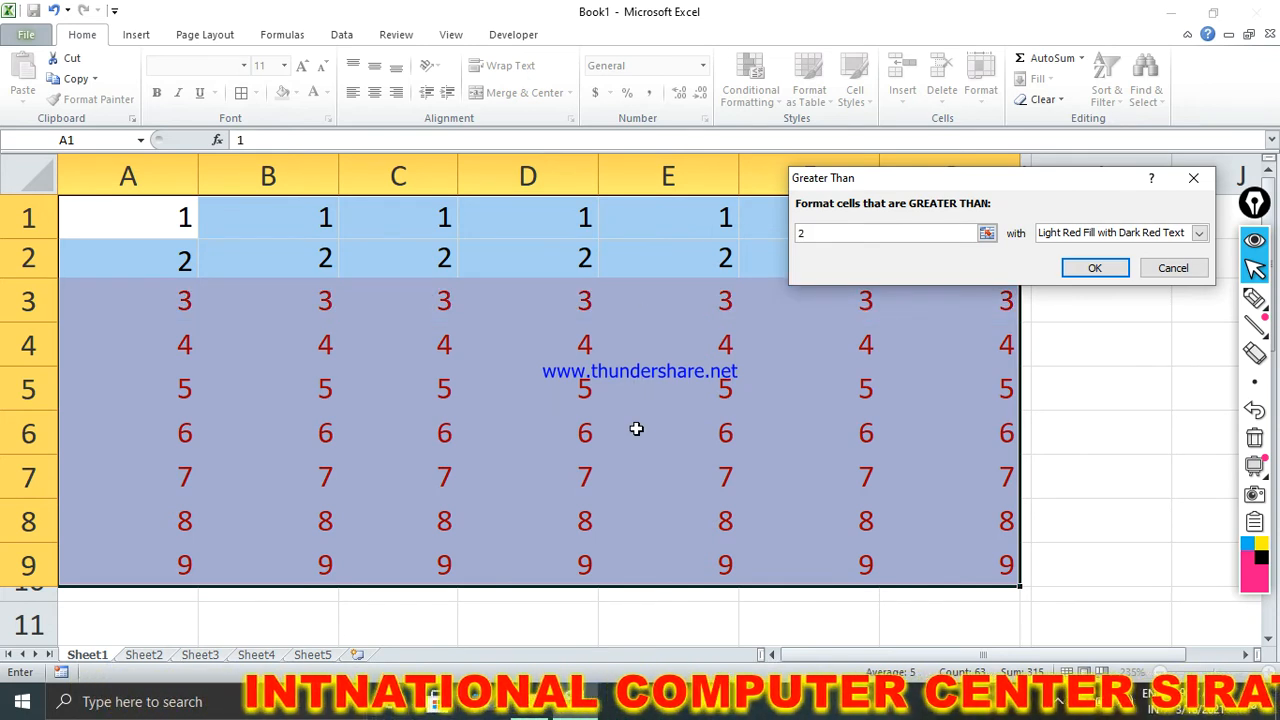
Preview the Greater Than rule with Yellow Fill with Dark Yellow Text, and with Green Fill with Dark Green Text.
left_click(1198, 236)
left_click(1190, 262)
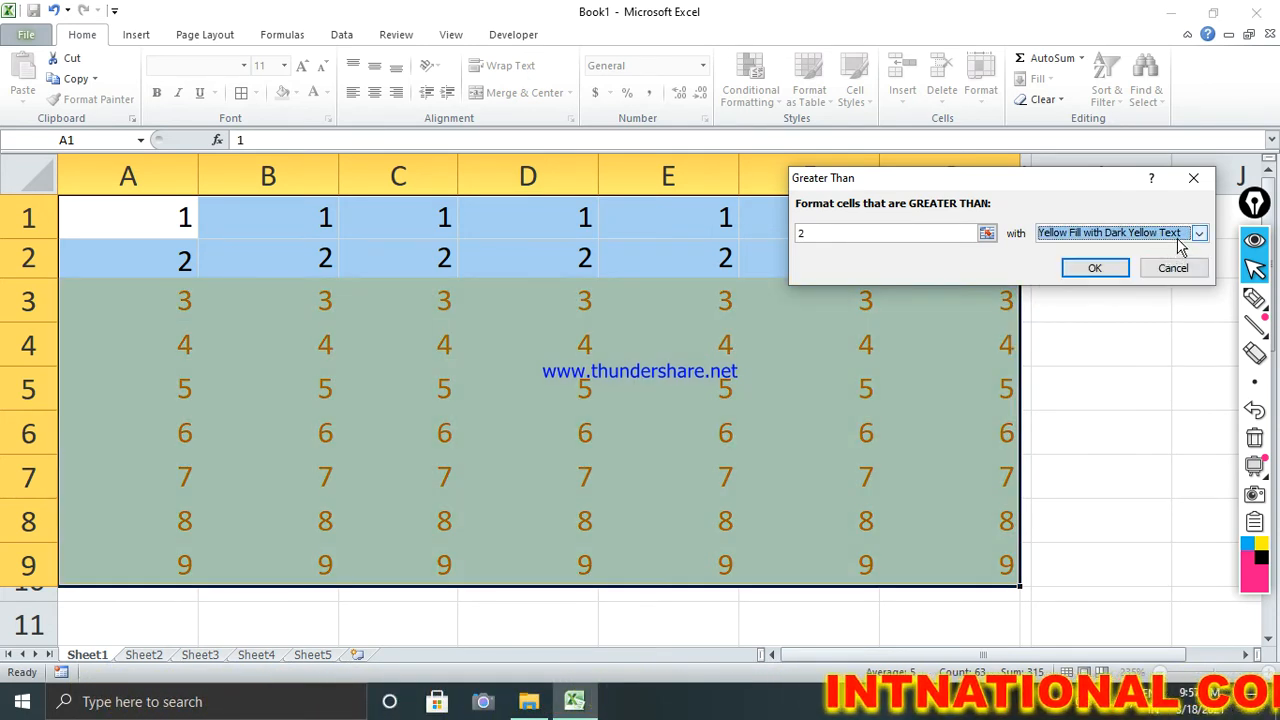
left_click(1181, 246)
left_click(1150, 271)
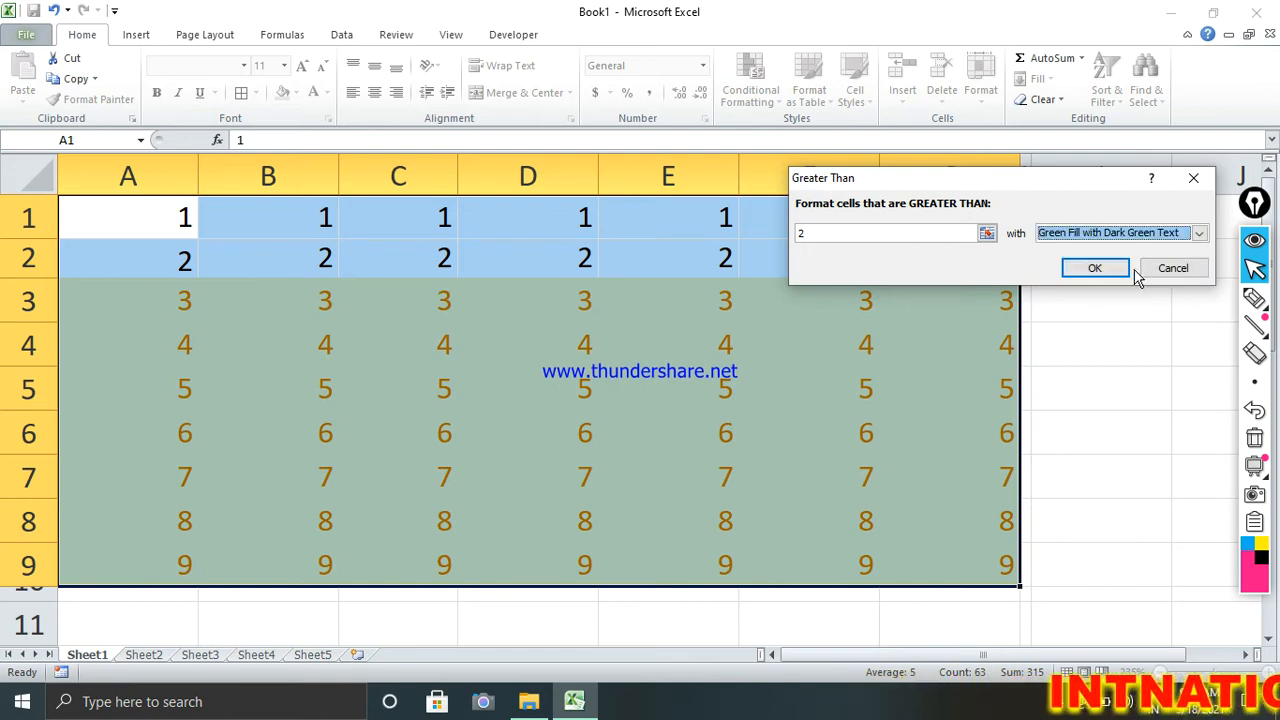
left_click(1198, 233)
left_click(1107, 340)
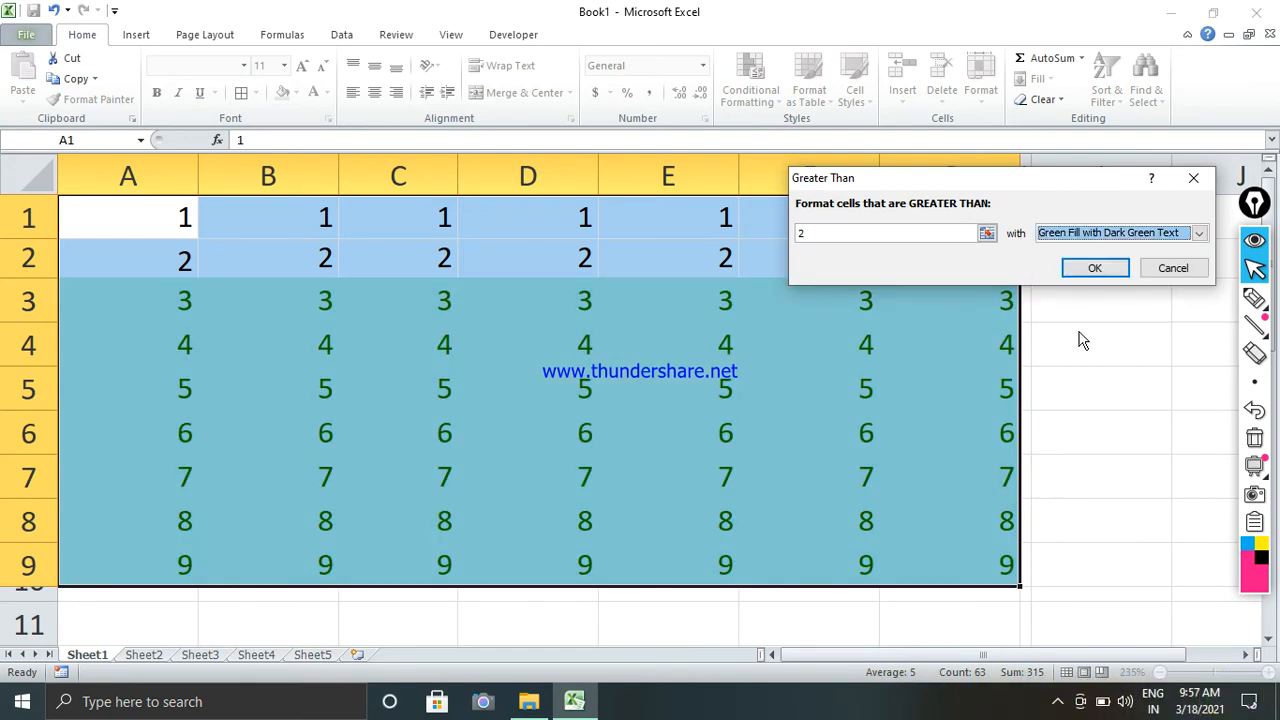
Preview a custom format with a red fill for the Greater Than rule, and discard the rule.
left_click(1199, 234)
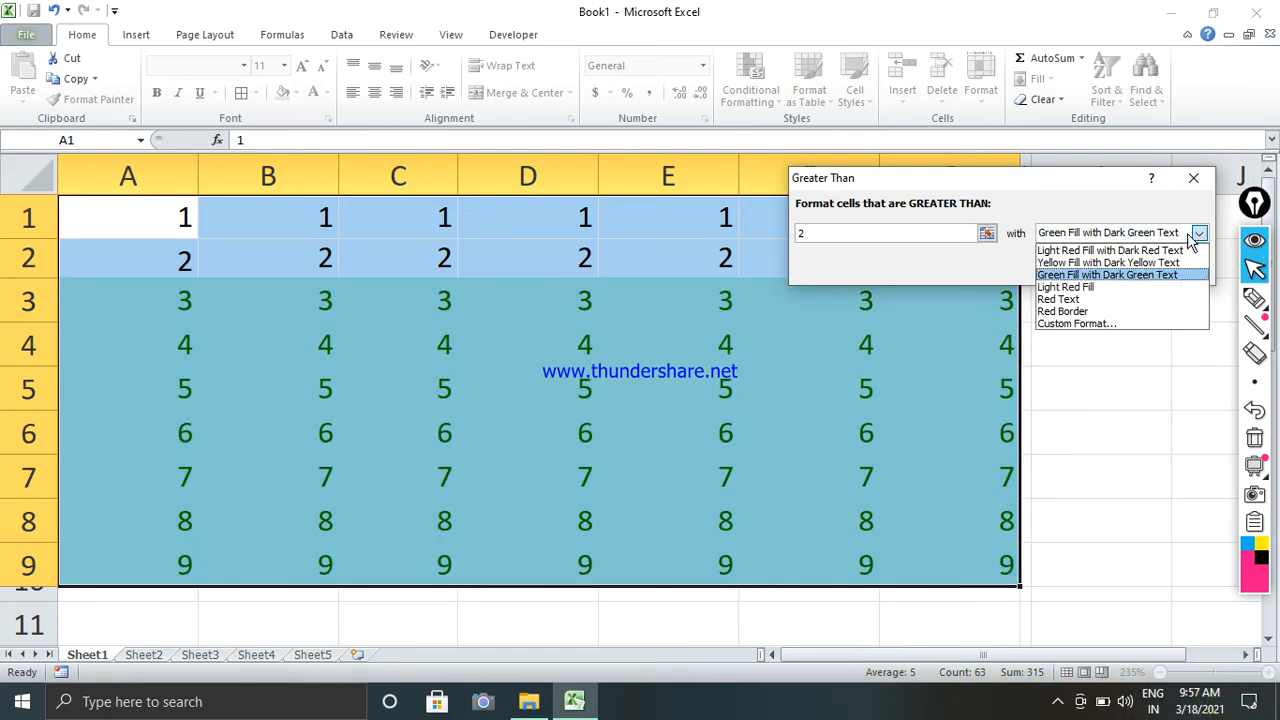
left_click(1101, 328)
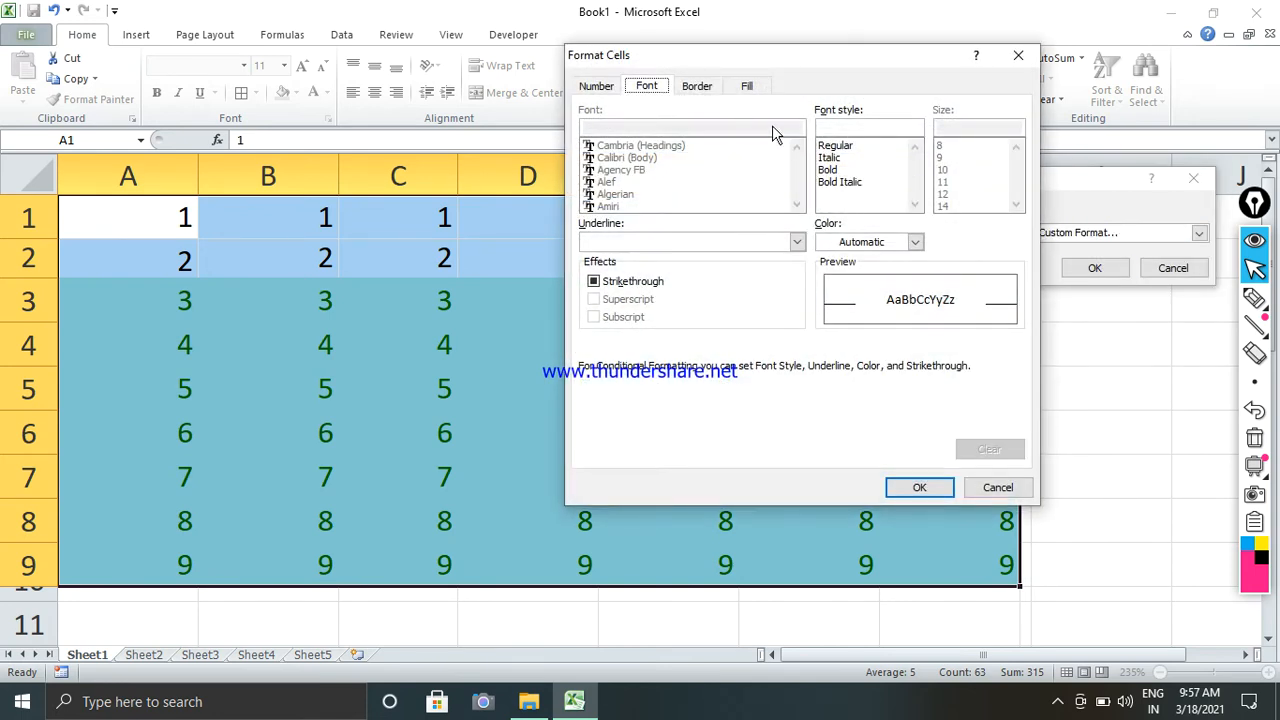
left_click(750, 88)
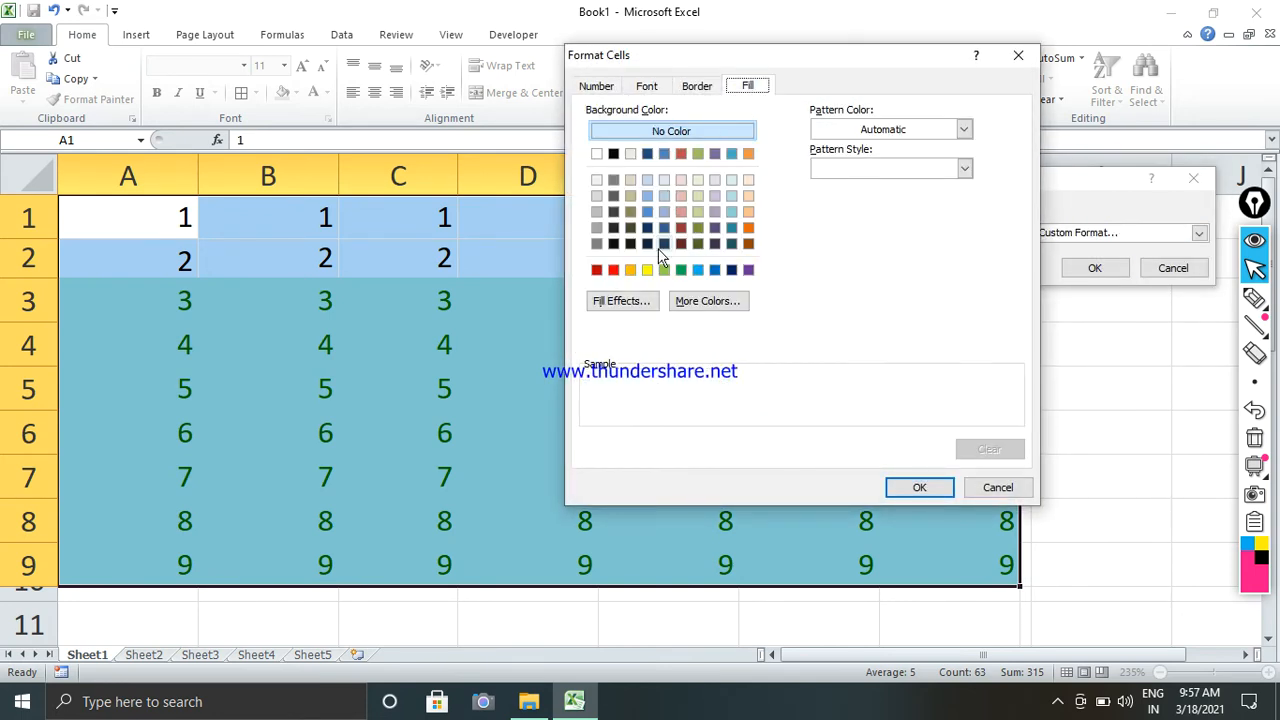
left_click(614, 270)
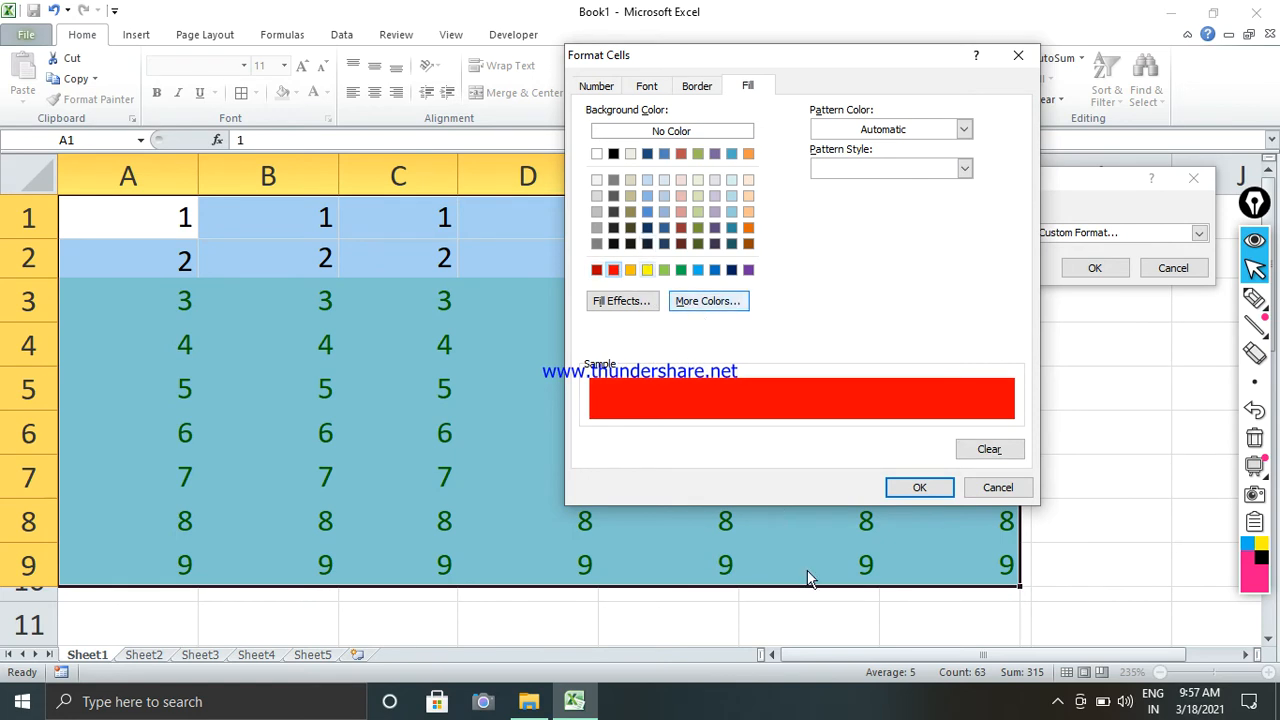
left_click(919, 488)
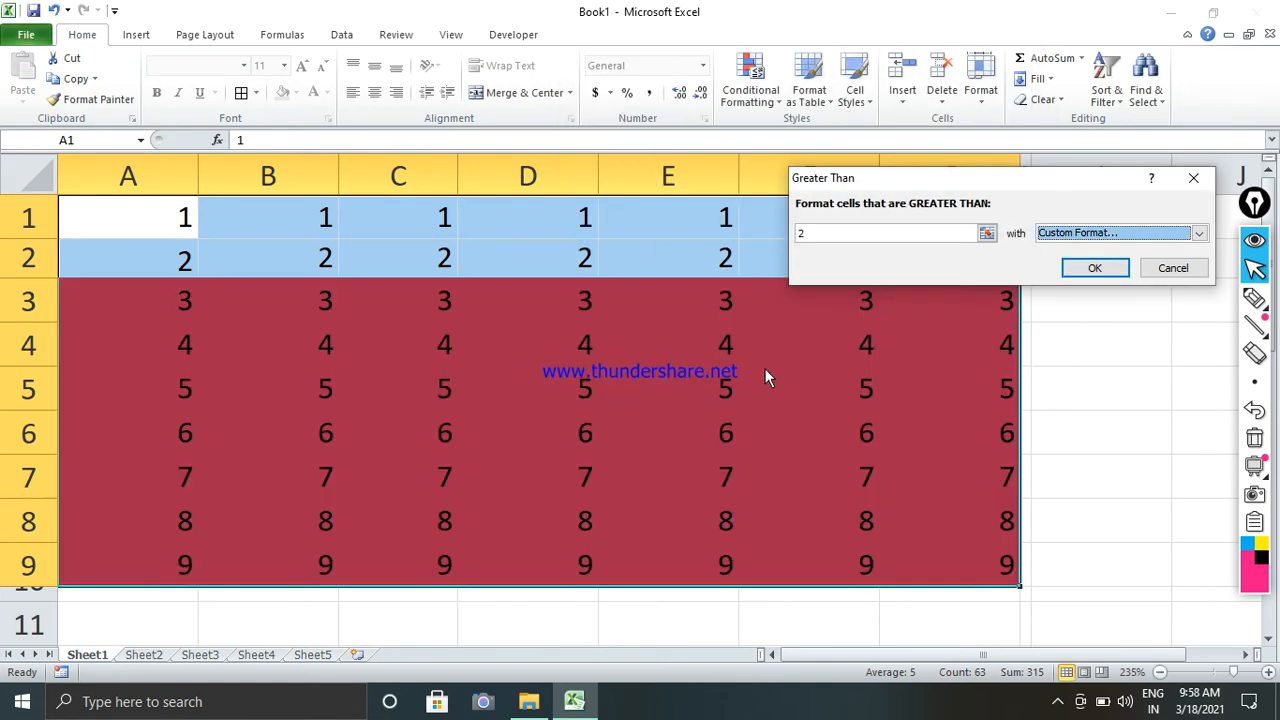
key("Escape")
Preview a Less Than highlight rule on A1:G9 with its default settings, and cancel it.
left_click(750, 88)
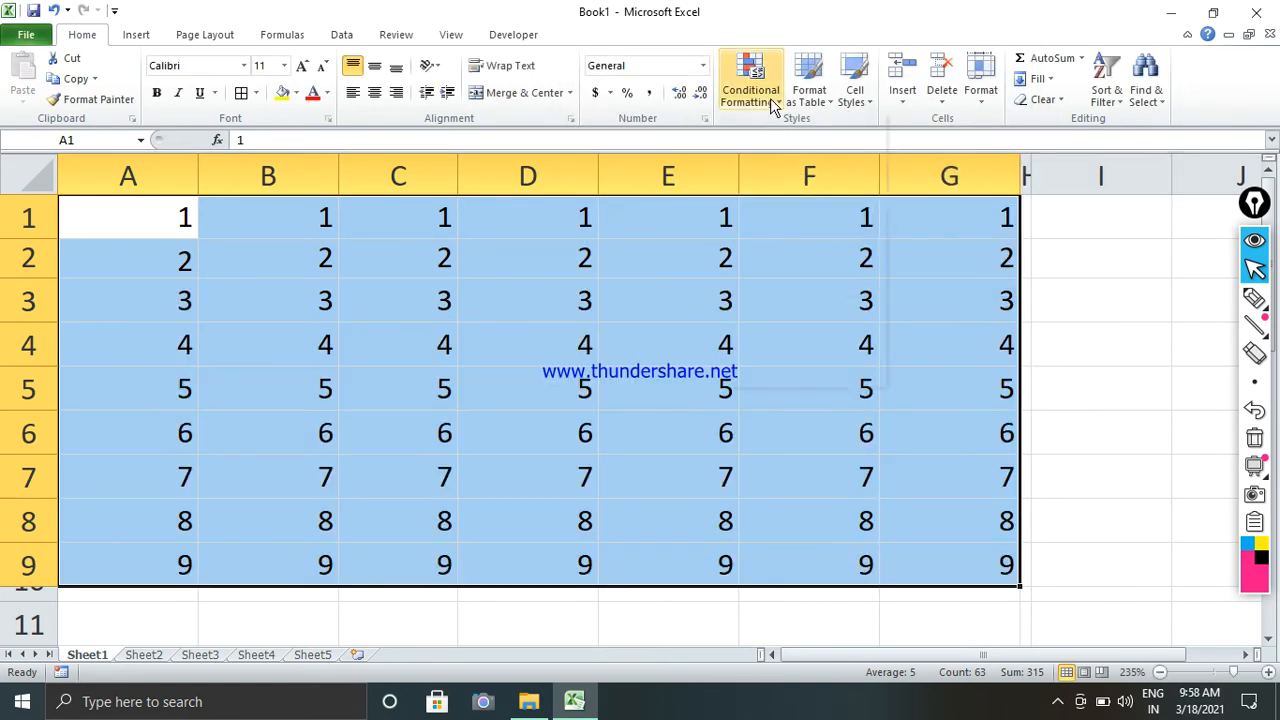
mouse_move(797, 135)
left_click(955, 175)
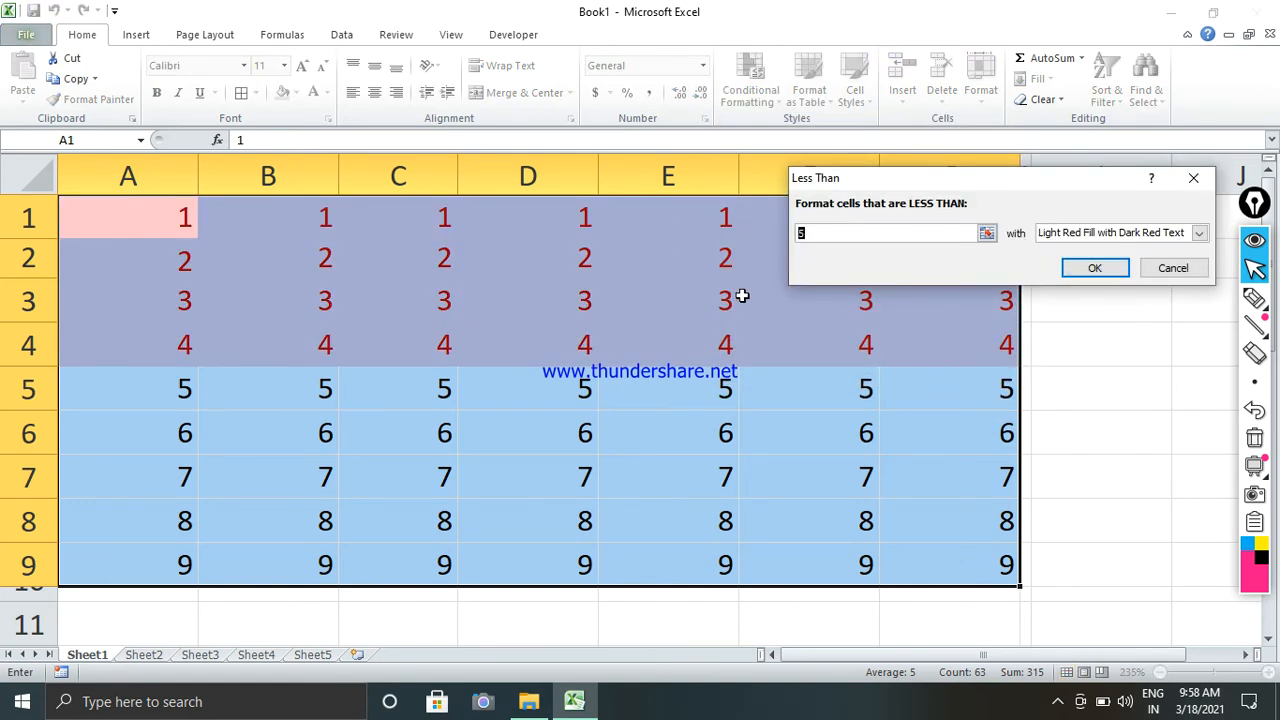
left_click(1174, 268)
Preview a highlight rule on A1:G9 for values between 2 and 5, and cancel it.
left_click(750, 88)
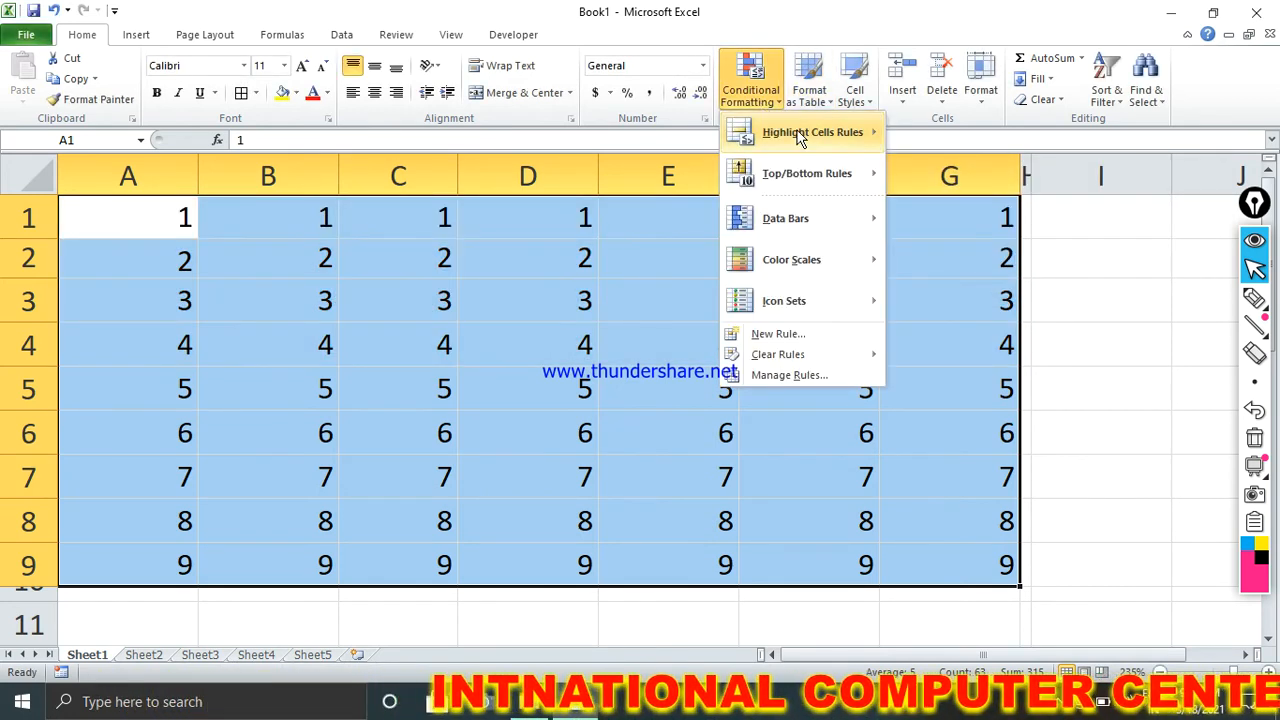
mouse_move(840, 132)
left_click(967, 210)
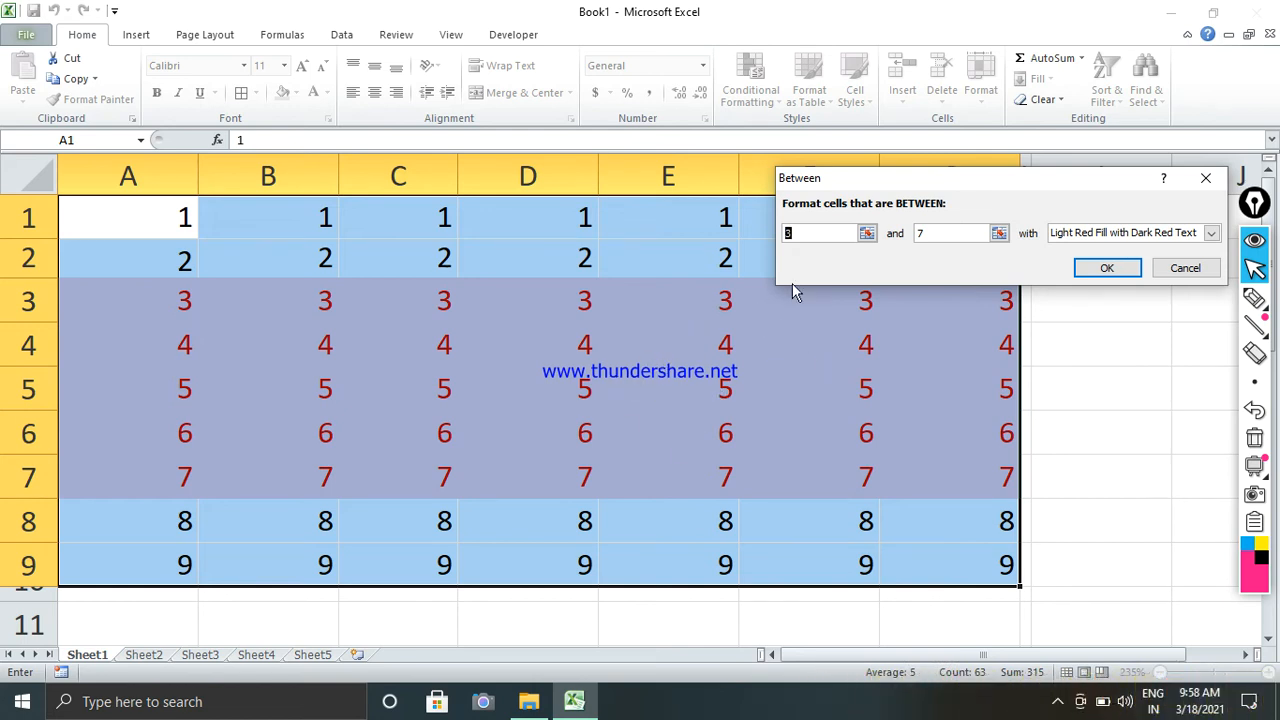
type("2")
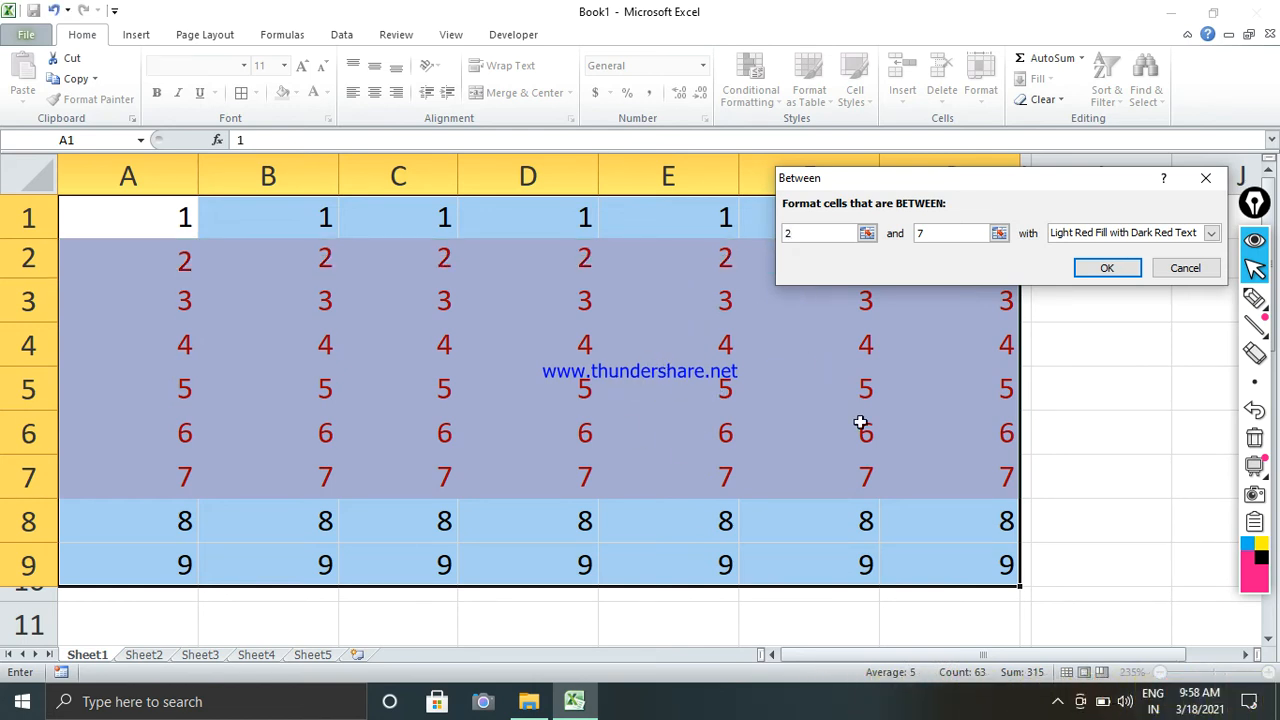
type("5")
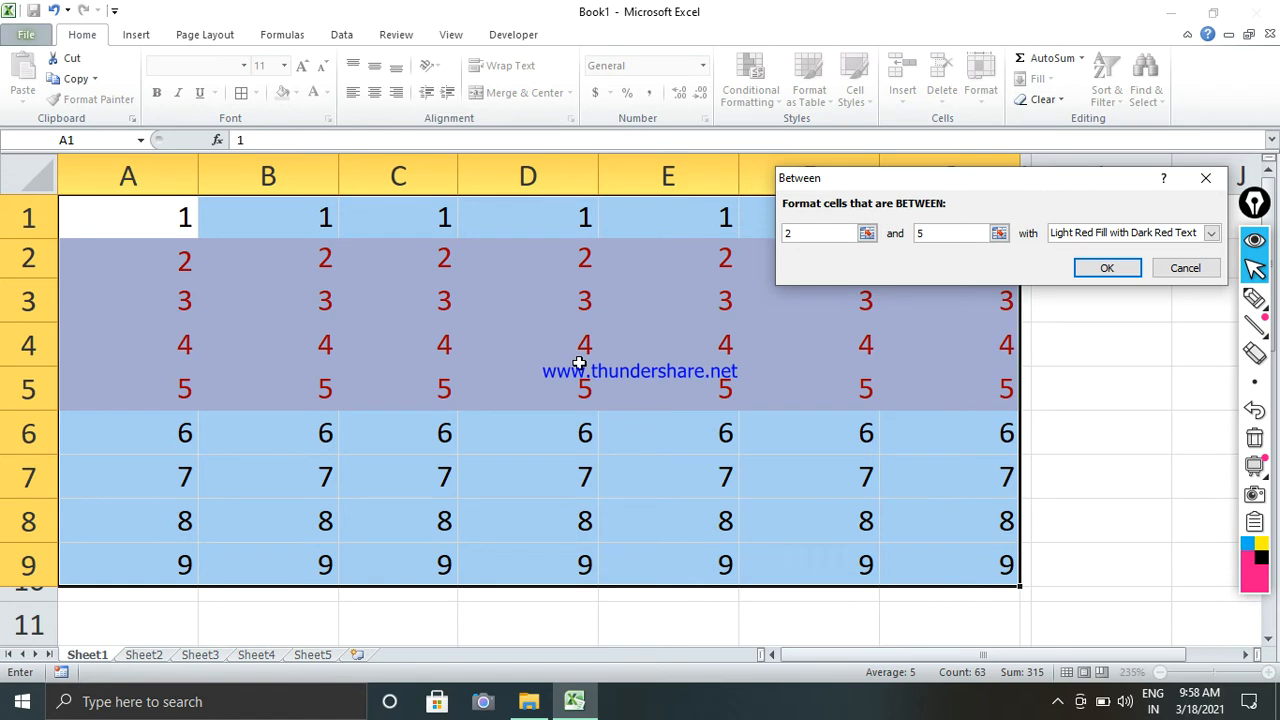
left_click(1205, 268)
Try an Equal To highlight rule with the value 2 on A1:G9, and cancel it.
left_click(749, 95)
mouse_move(772, 131)
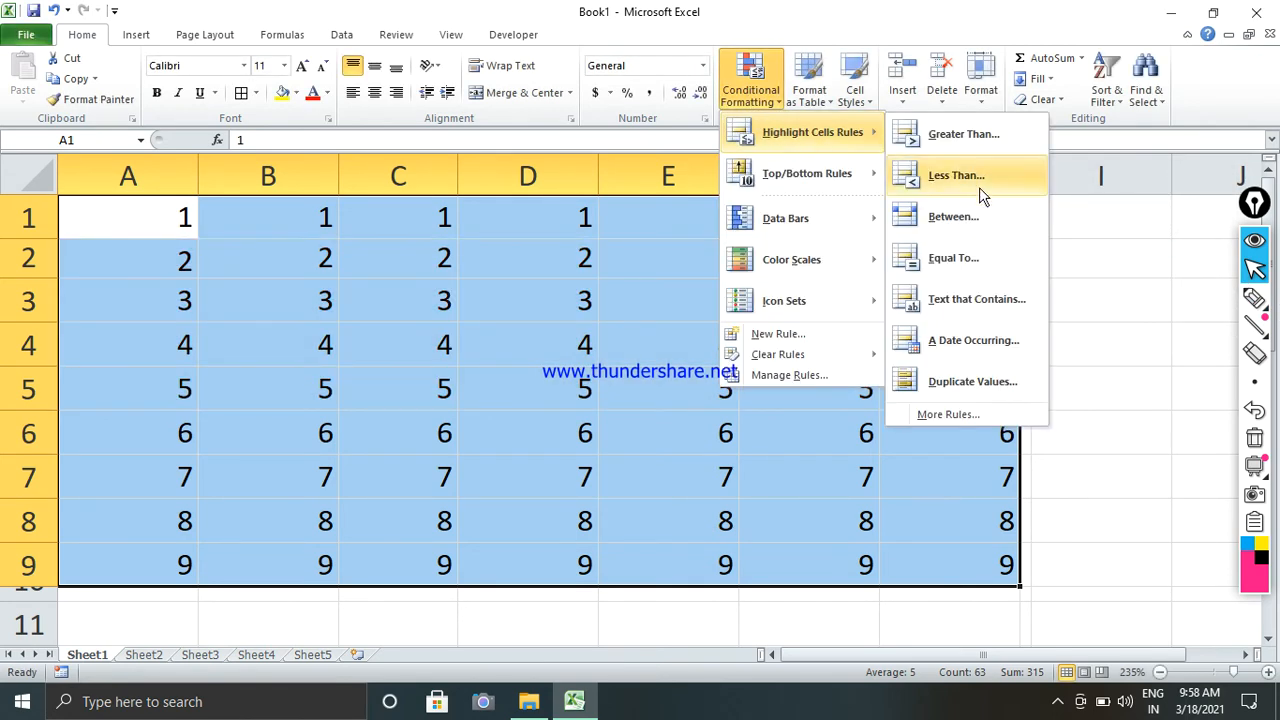
left_click(948, 258)
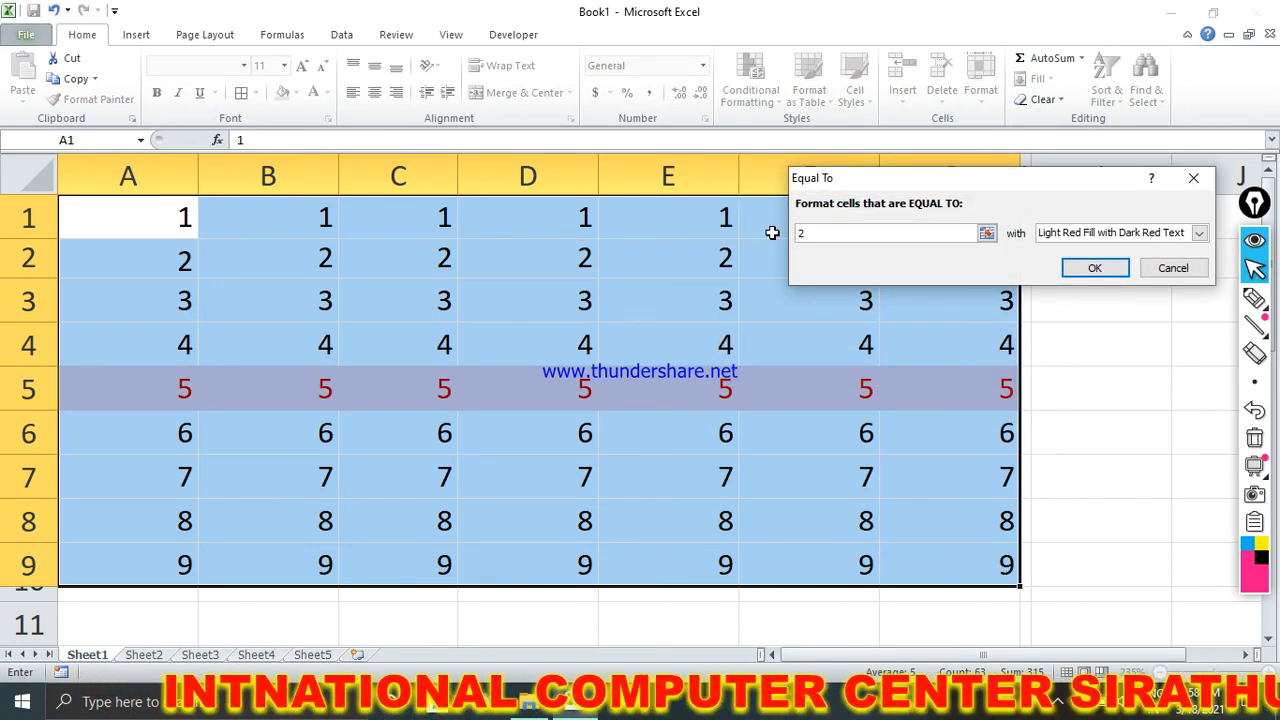
type("2")
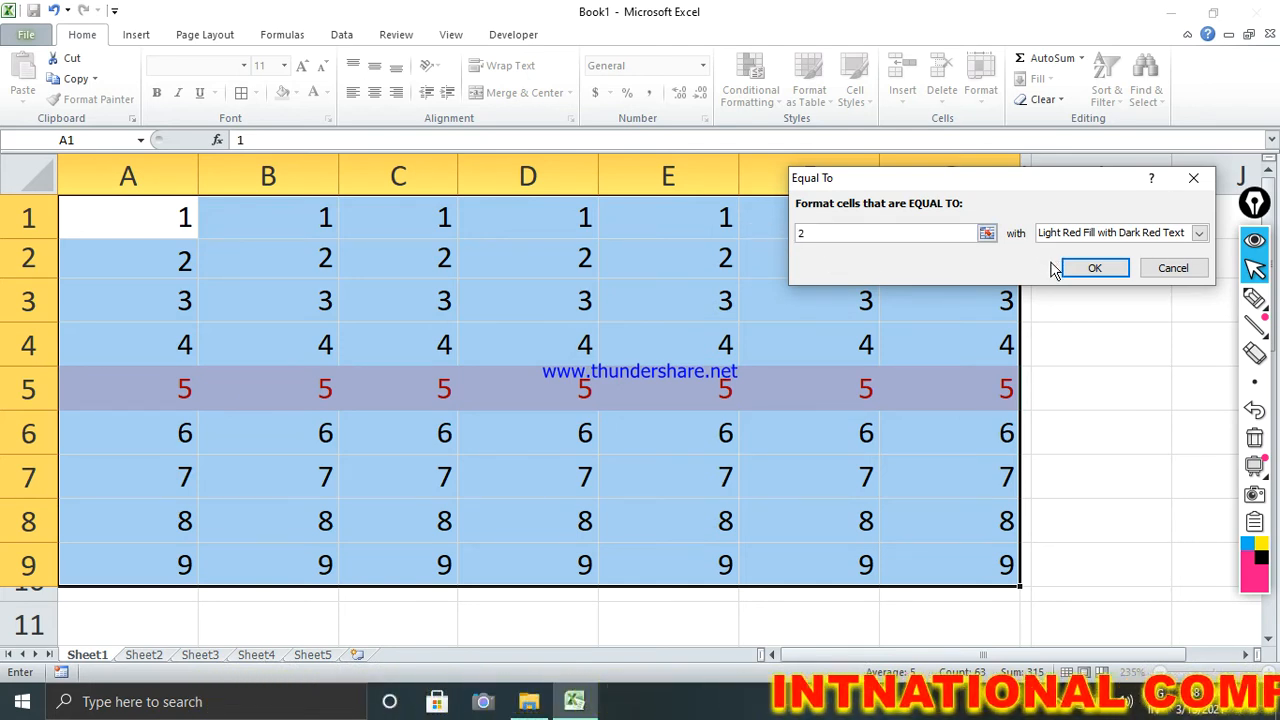
left_click(1173, 268)
Reselect A1:G9, preview the Equal To highlight rule with the values 2 and 3, and discard it.
left_click_drag(103, 214, 990, 570)
left_click(750, 88)
mouse_move(790, 128)
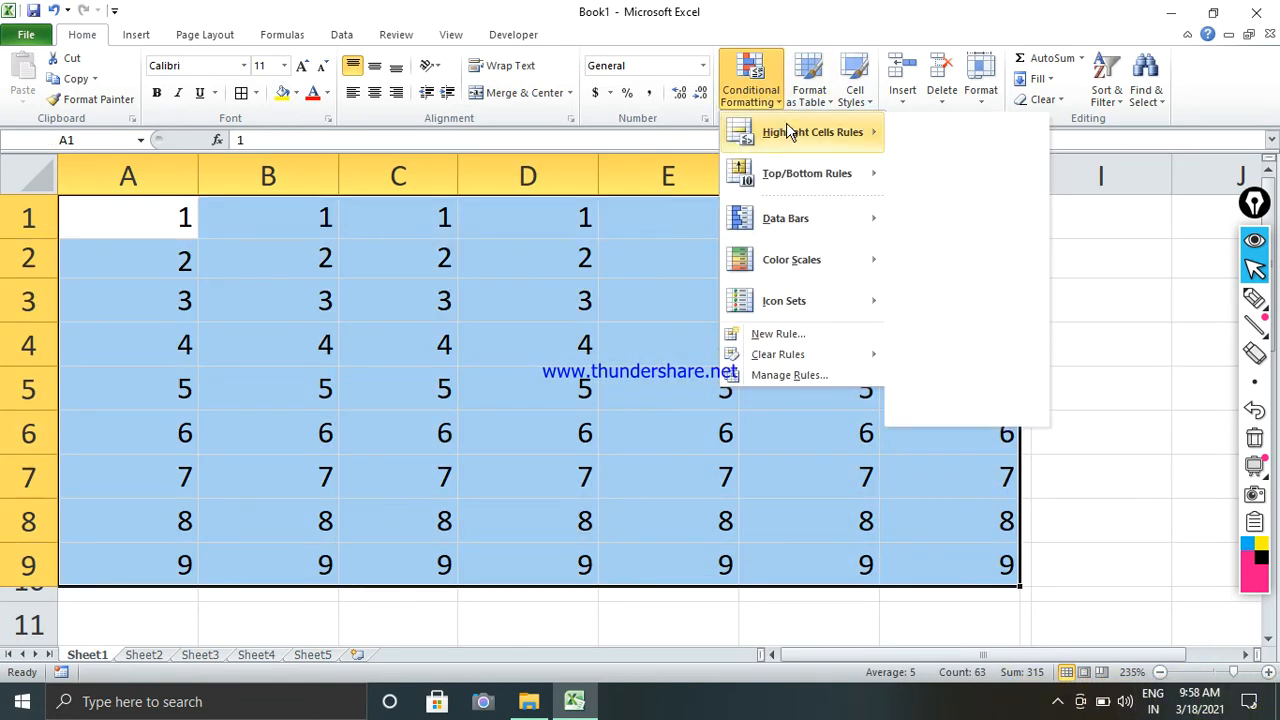
left_click(948, 260)
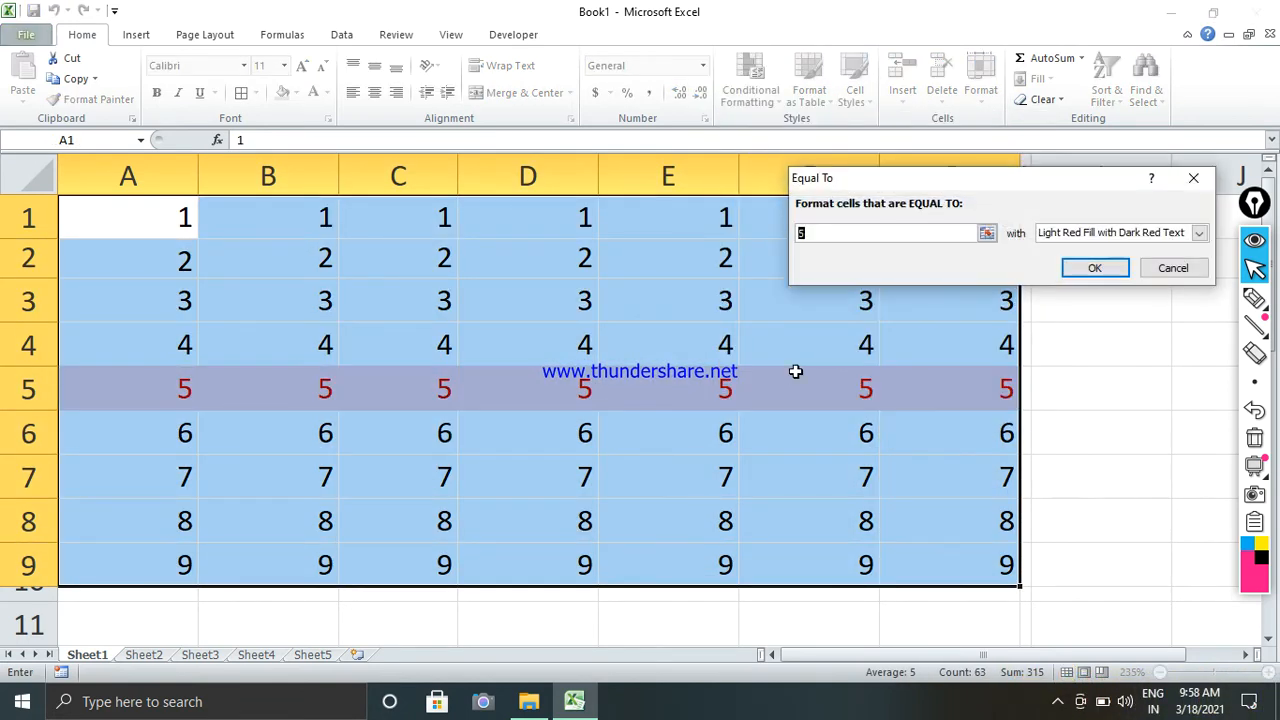
type("2")
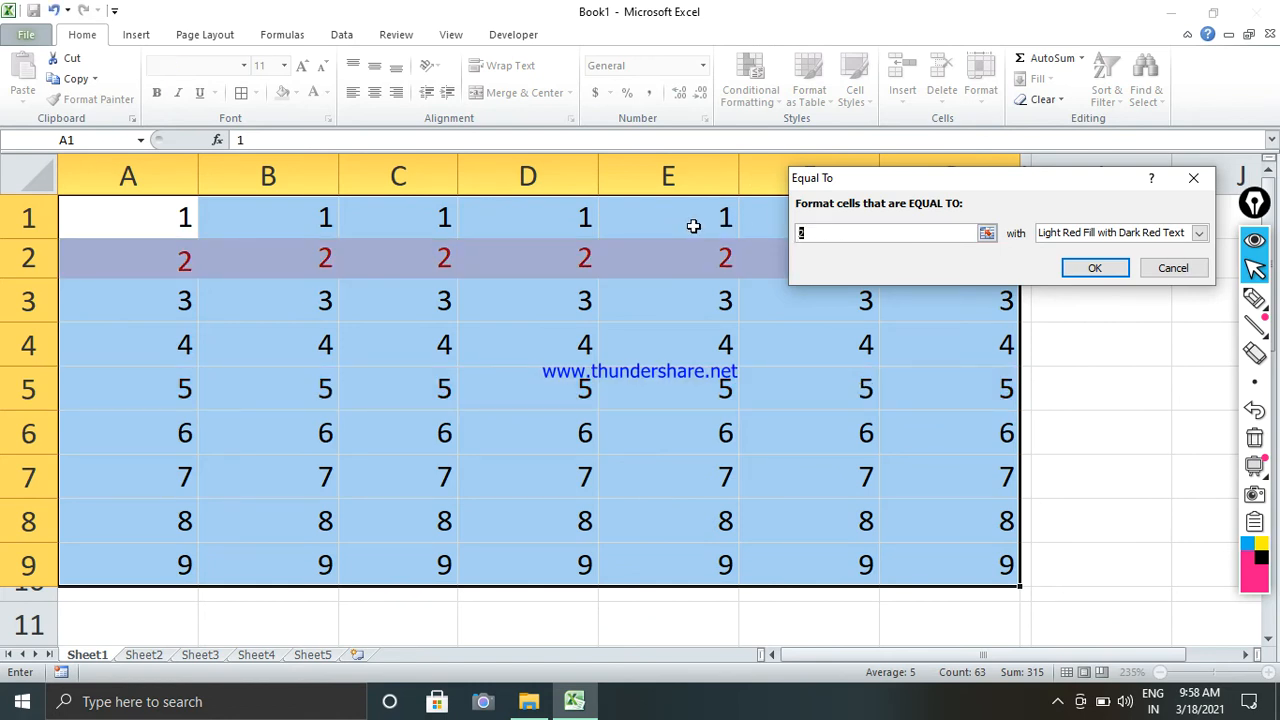
type("3")
left_click(1168, 274)
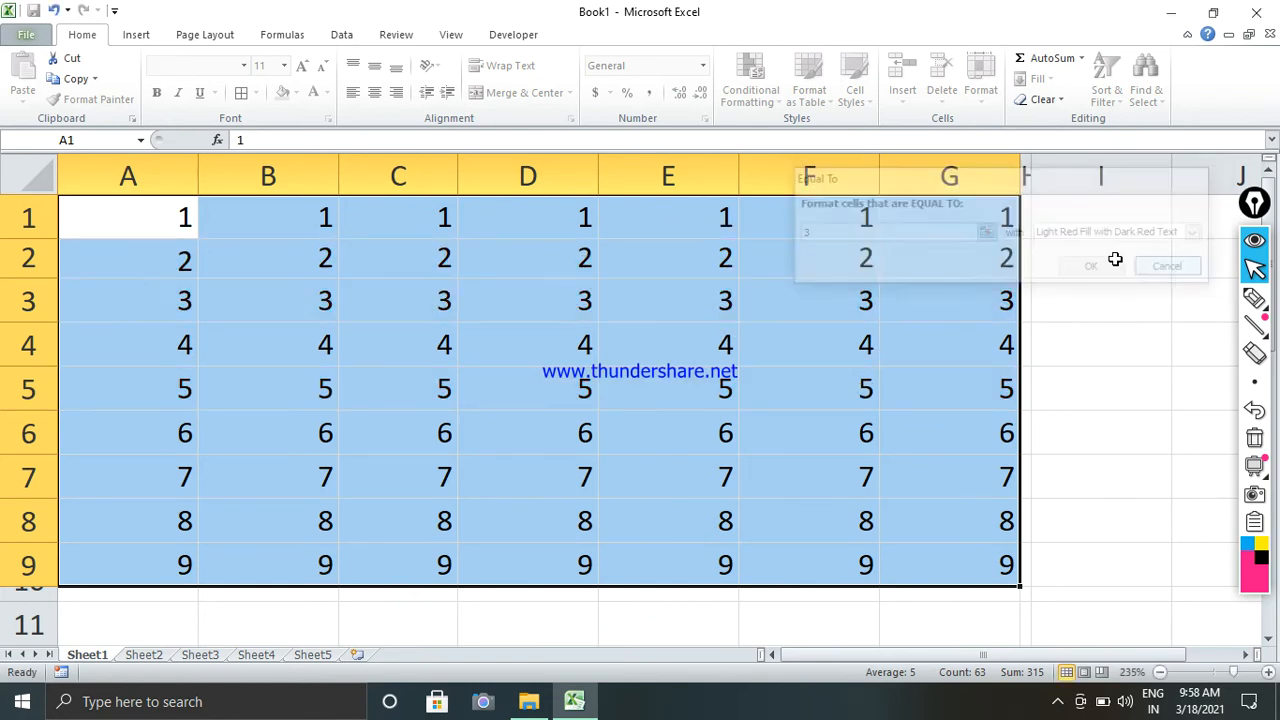
left_click(750, 85)
mouse_move(885, 140)
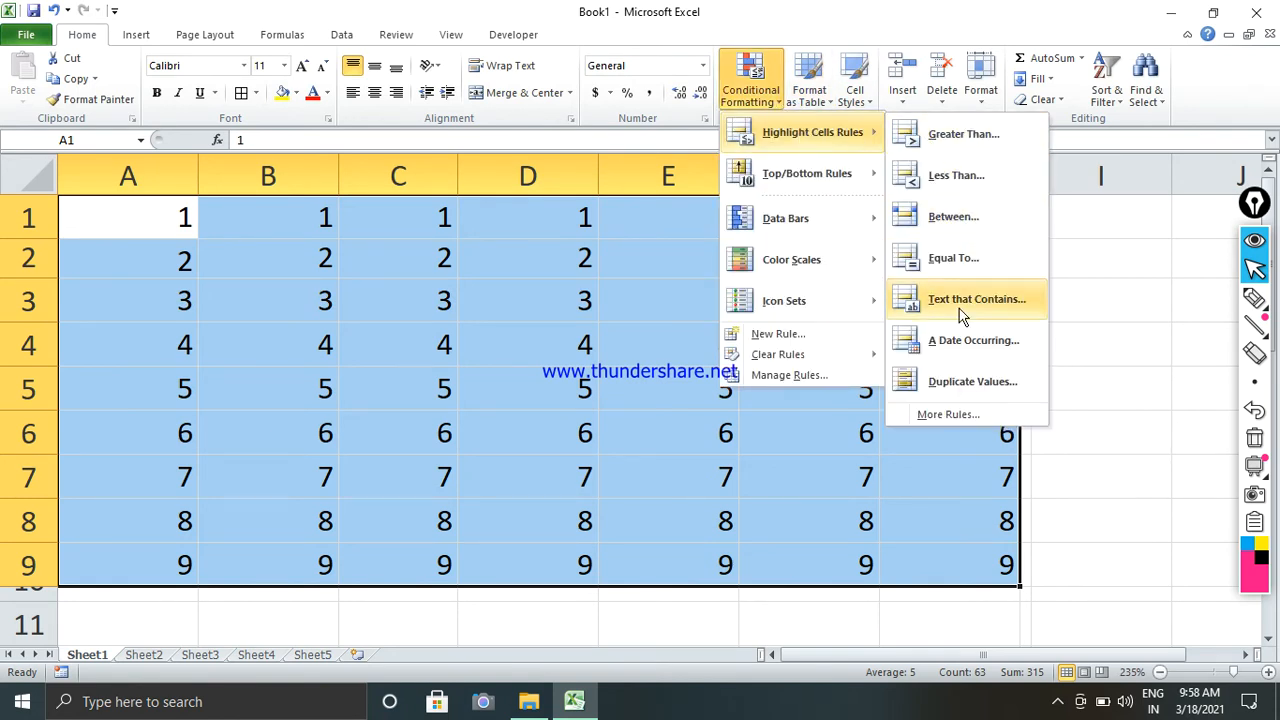
left_click(684, 307)
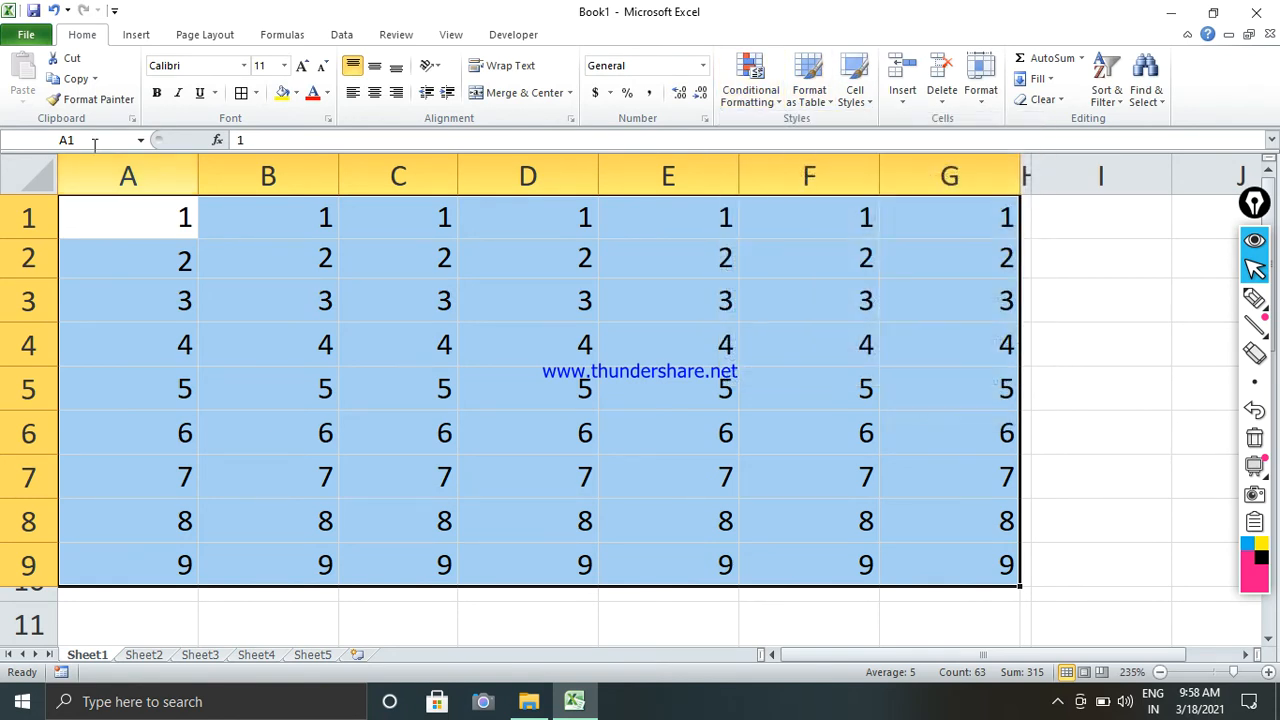
Open the recent workbook "4 - Vlookup 15 Examples Practice File.xlsx".
left_click(30, 36)
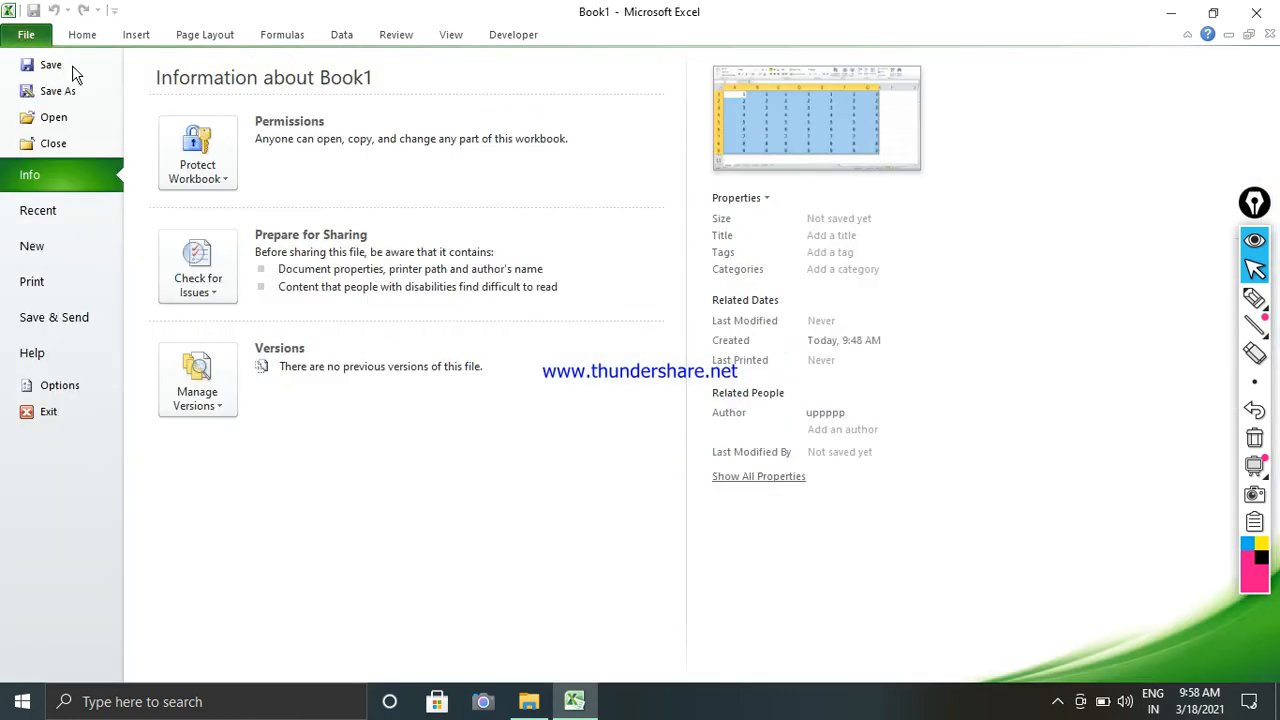
left_click(38, 211)
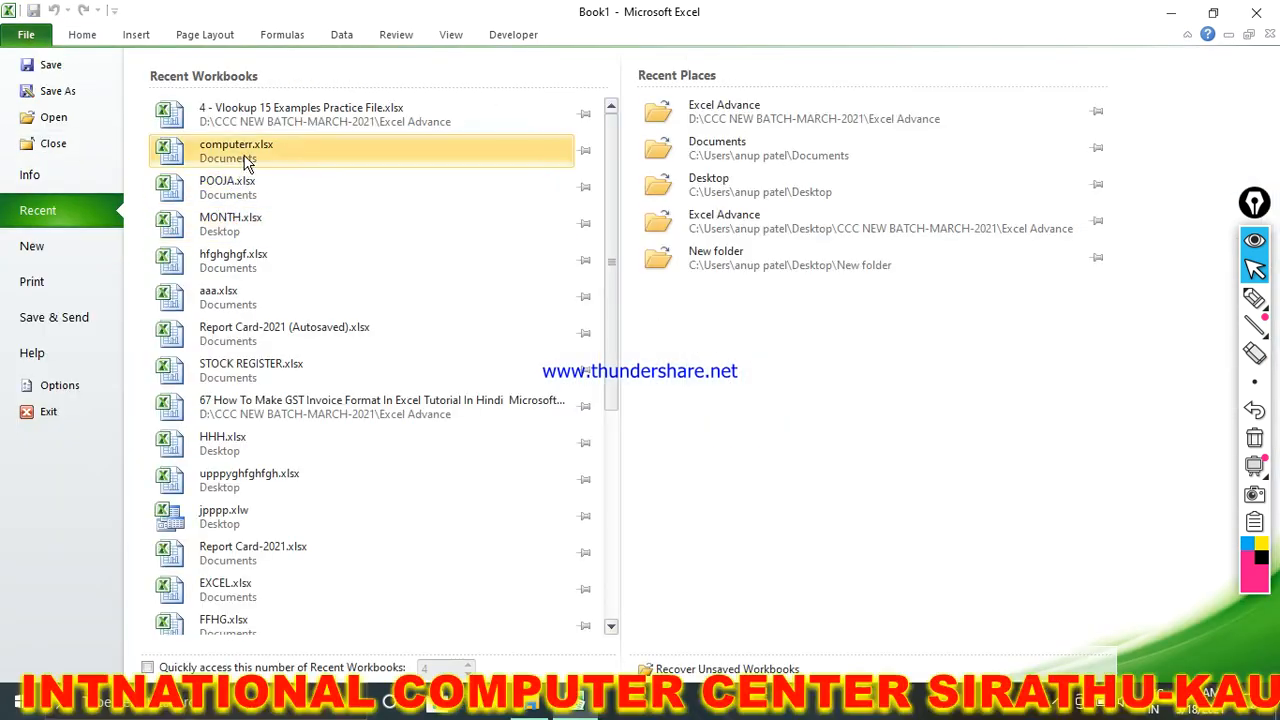
left_click(268, 118)
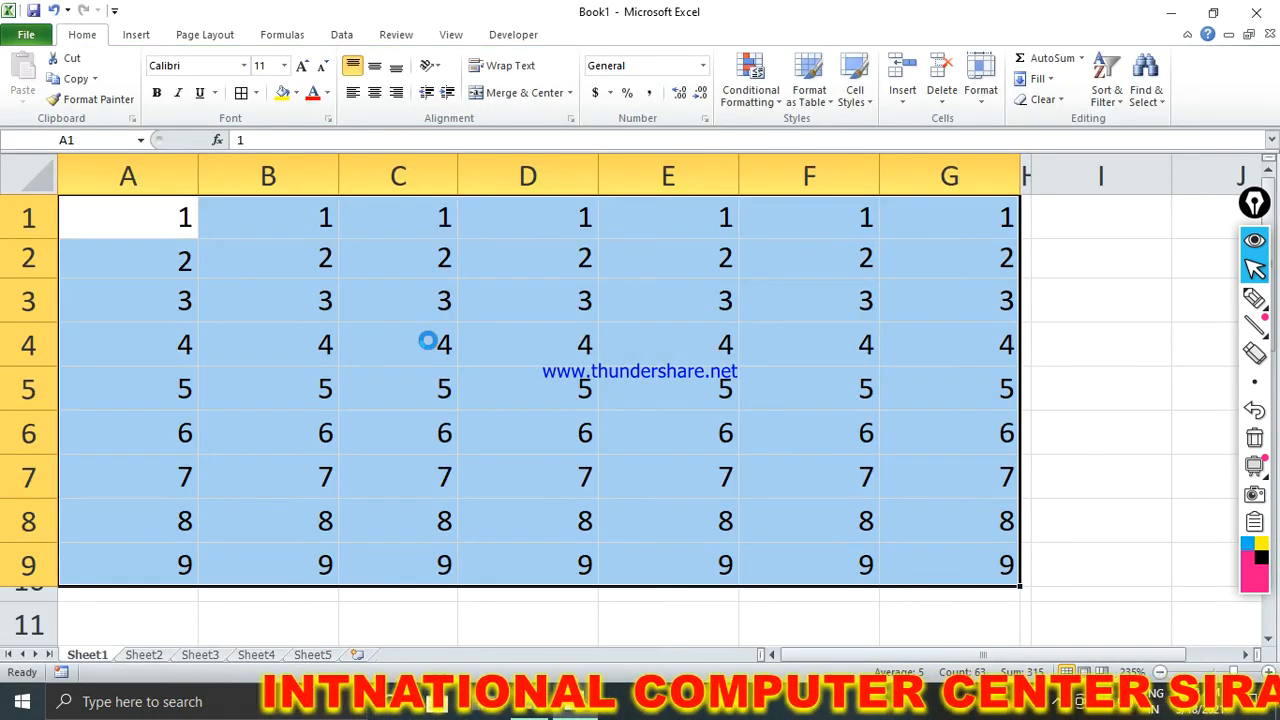